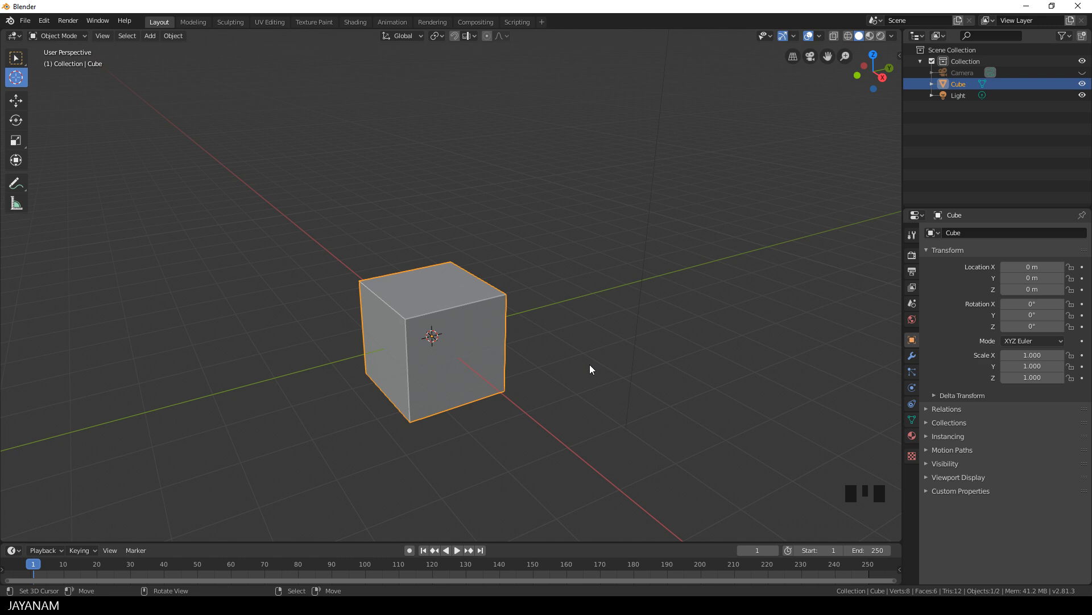
- Scale the cube's mesh down uniformly to a small block and stretch it along Z into a tall, narrow post
{"action": "key", "text": "Tab"}
{"action": "key", "text": "s"}
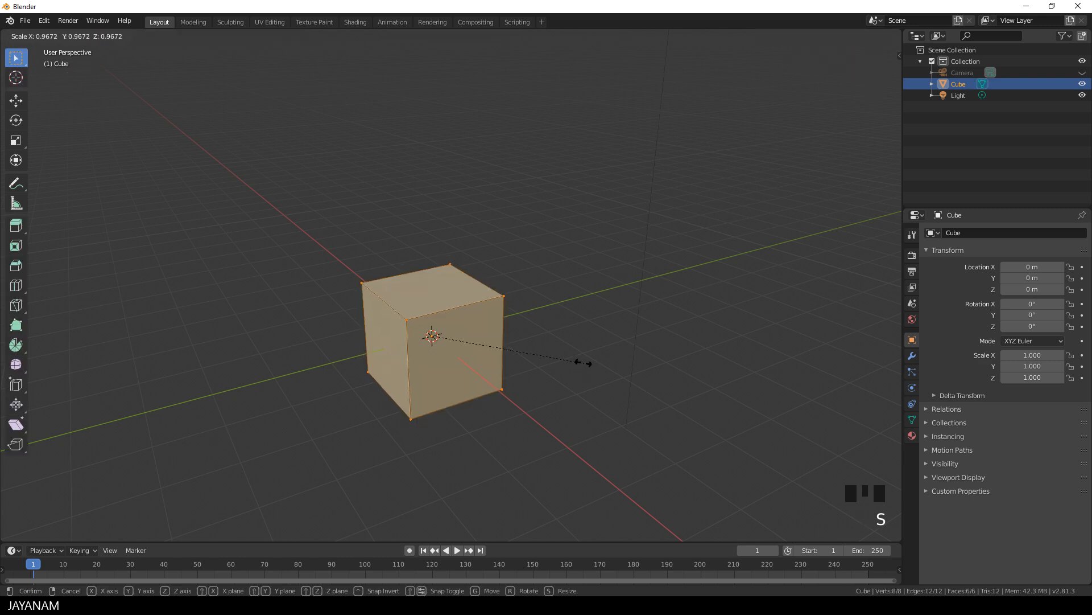
{"action": "left_click", "coordinate": [458, 345]}
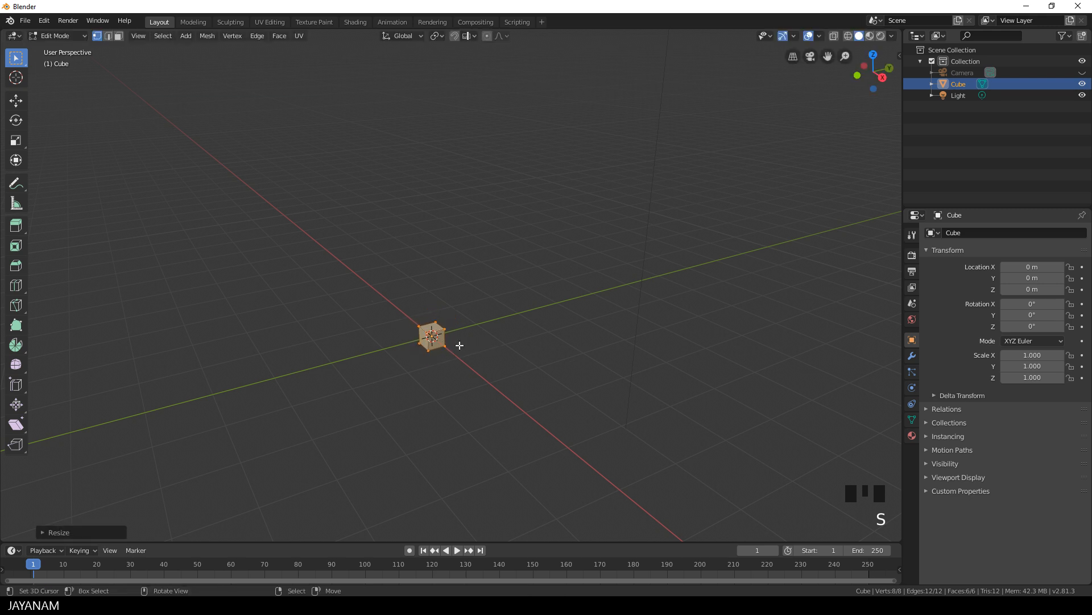
{"action": "scroll", "coordinate": [572, 356], "scroll_direction": "up", "scroll_amount": 3}
{"action": "key", "text": "s"}
{"action": "key", "text": "z"}
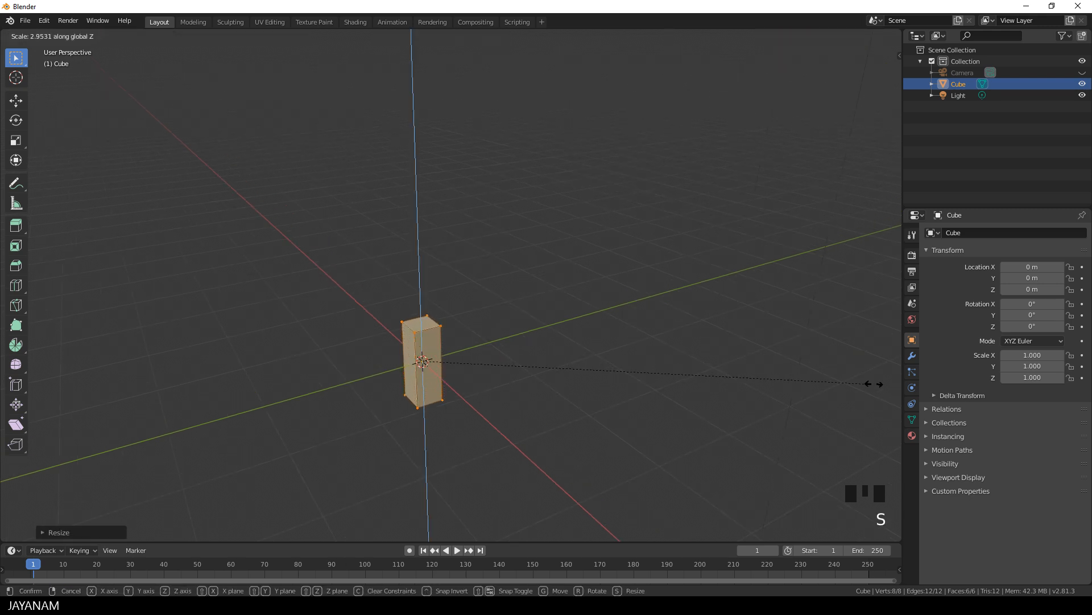
{"action": "left_click", "coordinate": [620, 434]}
- Move the post's mesh up along Z so that its base rests on the ground line
{"action": "middle_click_drag", "start_coordinate": [541, 408], "coordinate": [579, 371], "text": "alt"}
{"action": "scroll", "coordinate": [580, 391], "scroll_direction": "down", "scroll_amount": 3}
{"action": "key", "text": "KP_5"}
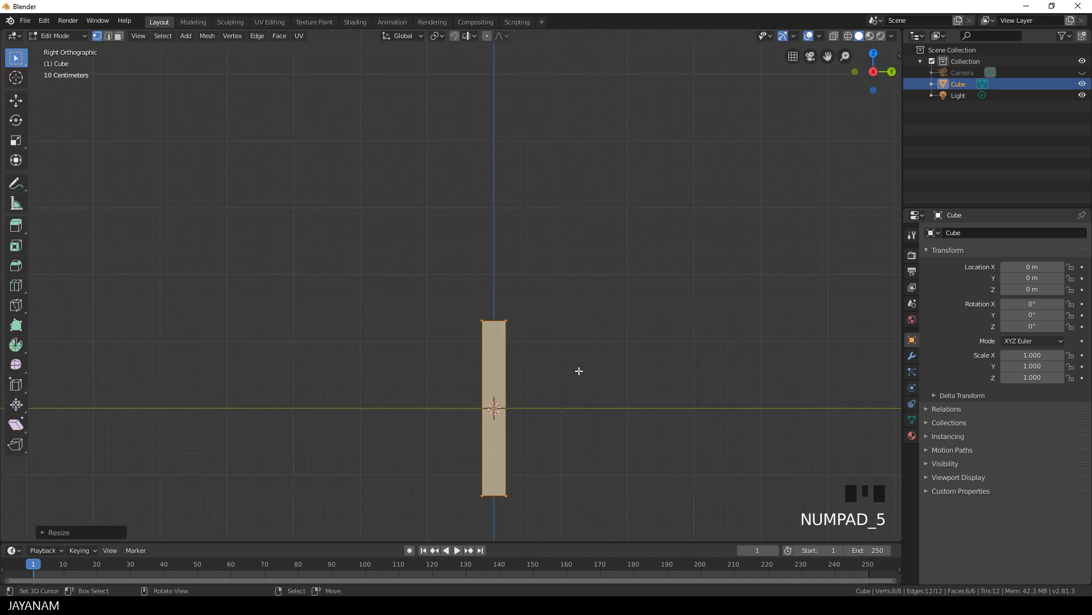
{"action": "key", "text": "g"}
{"action": "key", "text": "z"}
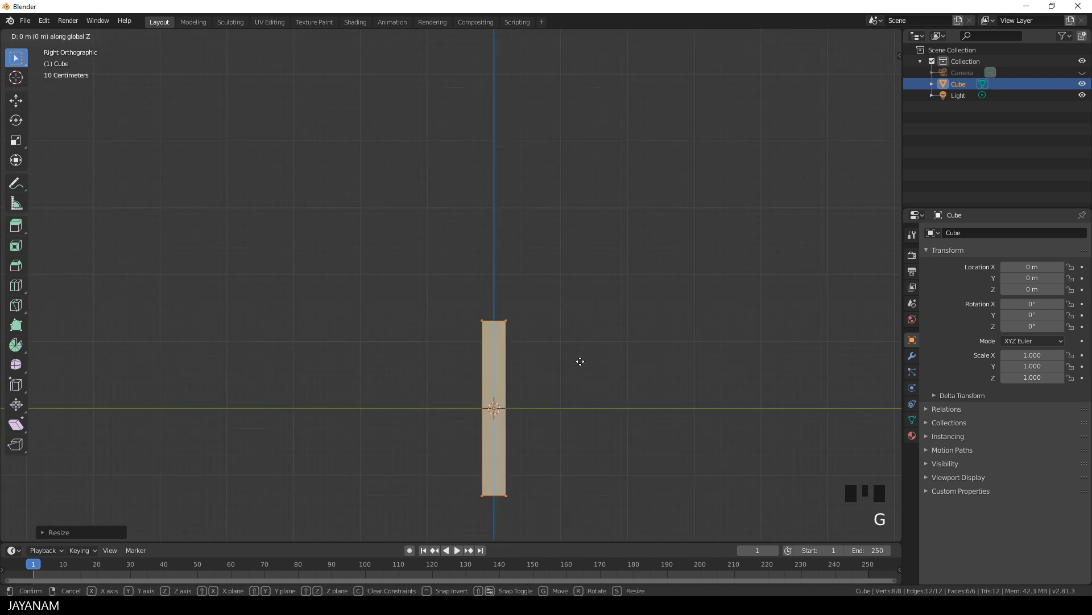
{"action": "left_click", "coordinate": [583, 282]}
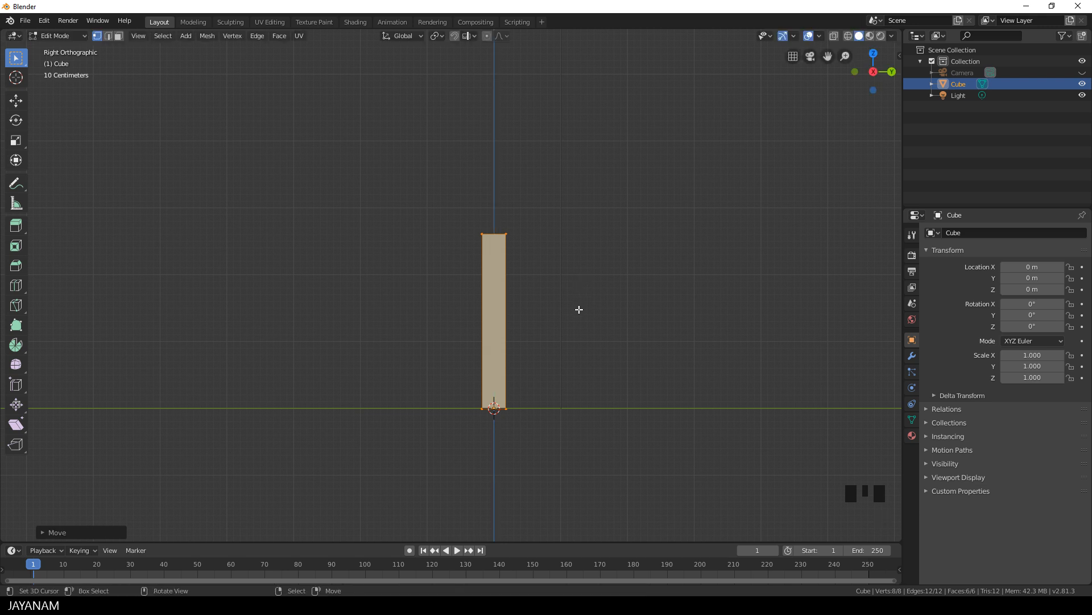
- Shorten the post along Z and lower it 0.2 m so its base sits on the ground line
{"action": "key", "text": "s"}
{"action": "key", "text": "z"}
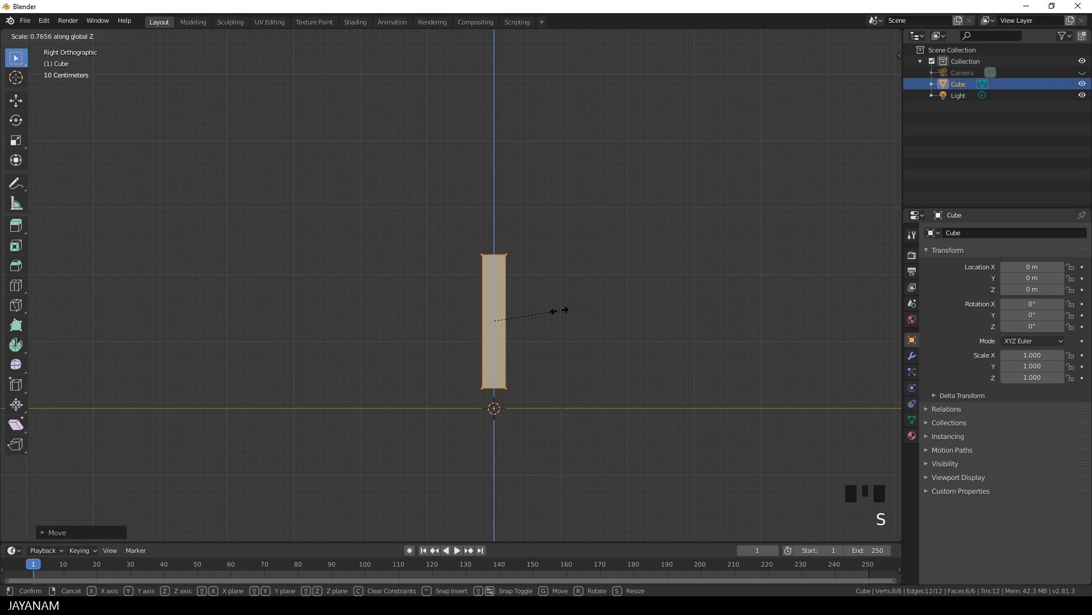
{"action": "left_click", "coordinate": [572, 309]}
{"action": "key", "text": "g"}
{"action": "key", "text": "z"}
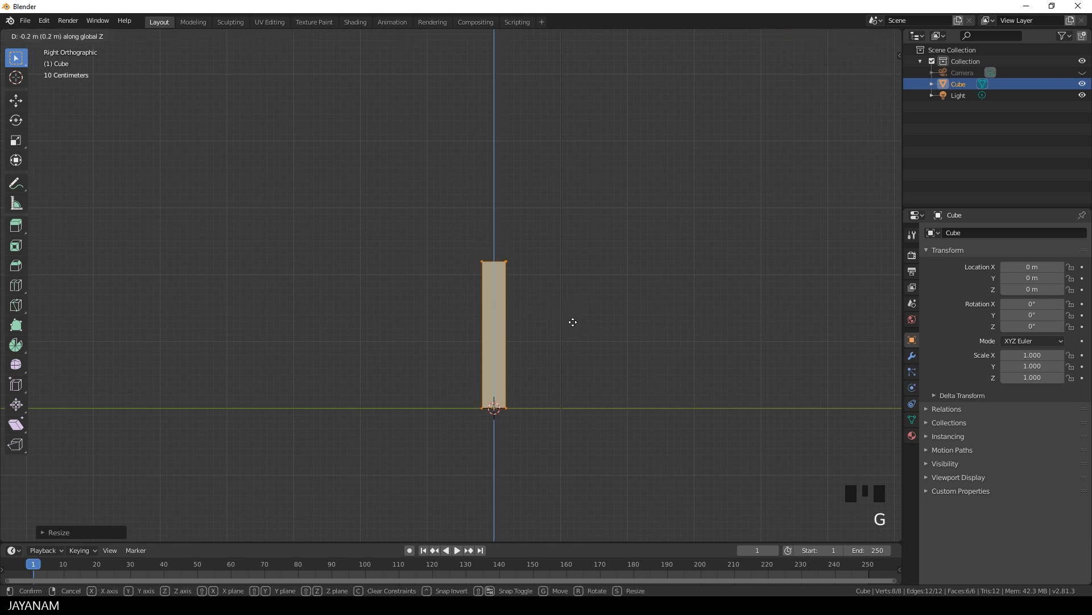
{"action": "left_click", "coordinate": [573, 322]}
- Move the post's mesh along the Y axis in the negative direction, away from the origin
{"action": "key", "text": "g"}
{"action": "middle_click", "coordinate": [607, 335]}
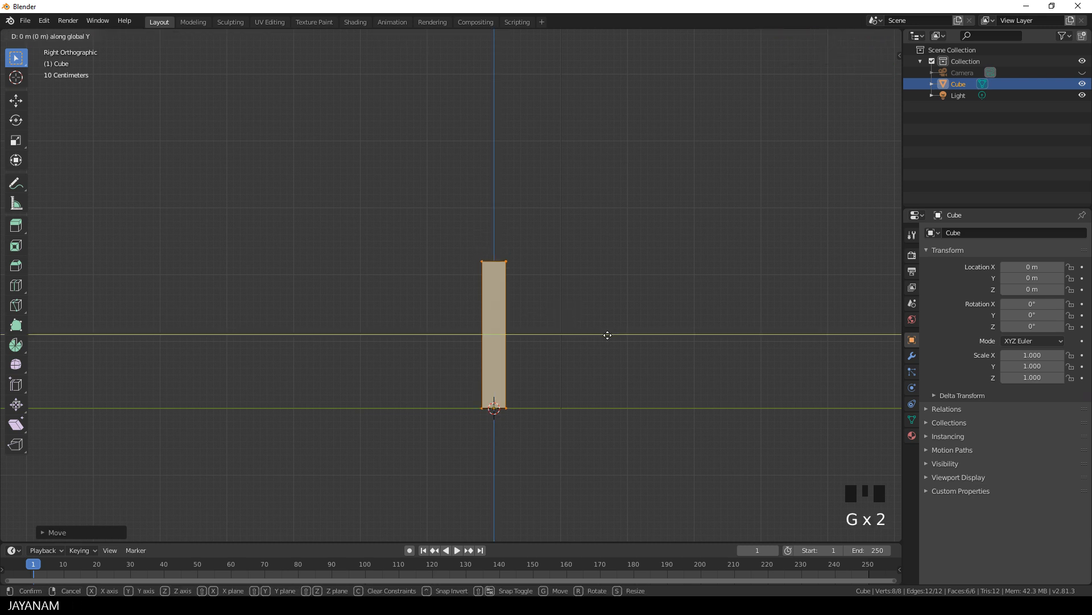
{"action": "left_click", "coordinate": [445, 352]}
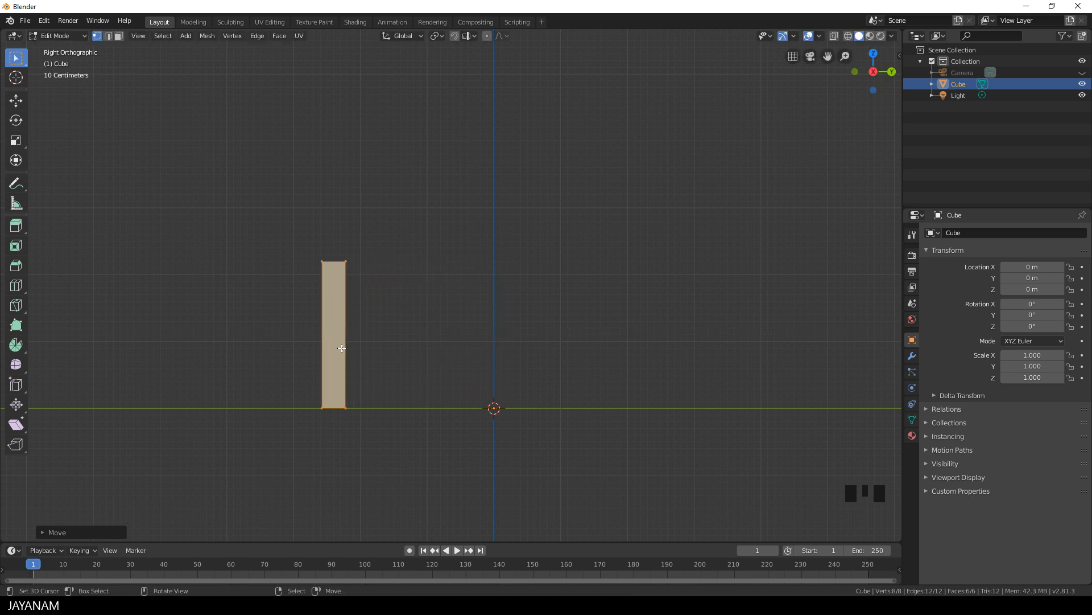
- Bevel all edges of the post with one segment about 0.013 m wide
{"action": "scroll", "coordinate": [387, 358], "scroll_direction": "down", "scroll_amount": 2}
{"action": "middle_click_drag", "start_coordinate": [352, 358], "coordinate": [429, 360]}
{"action": "scroll", "coordinate": [356, 351], "scroll_direction": "up", "scroll_amount": 2}
{"action": "scroll", "coordinate": [449, 369], "scroll_direction": "up", "scroll_amount": 2}
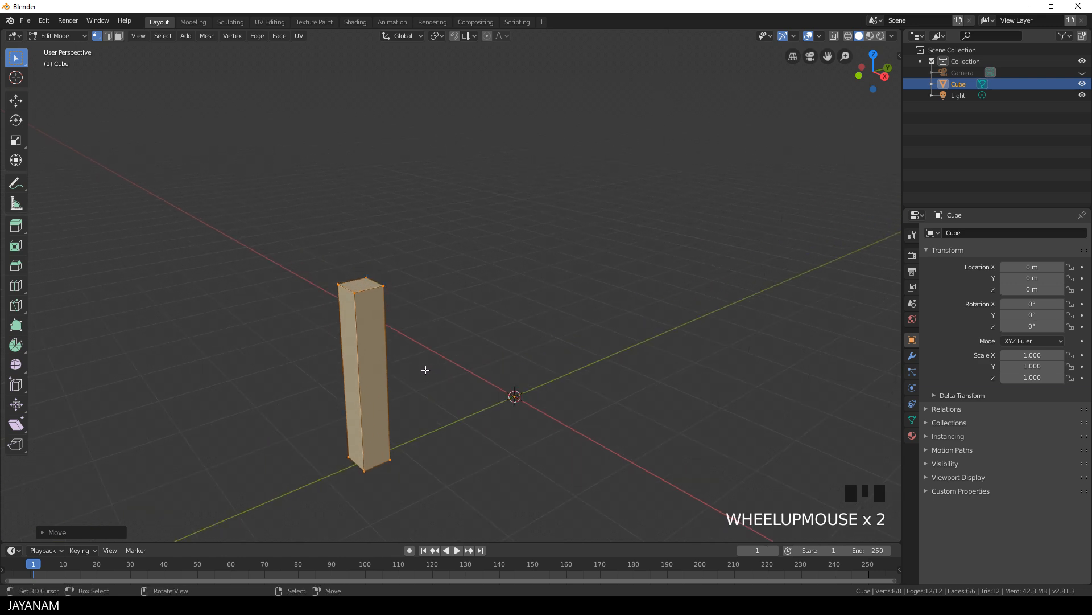
{"action": "key", "text": "ctrl+b"}
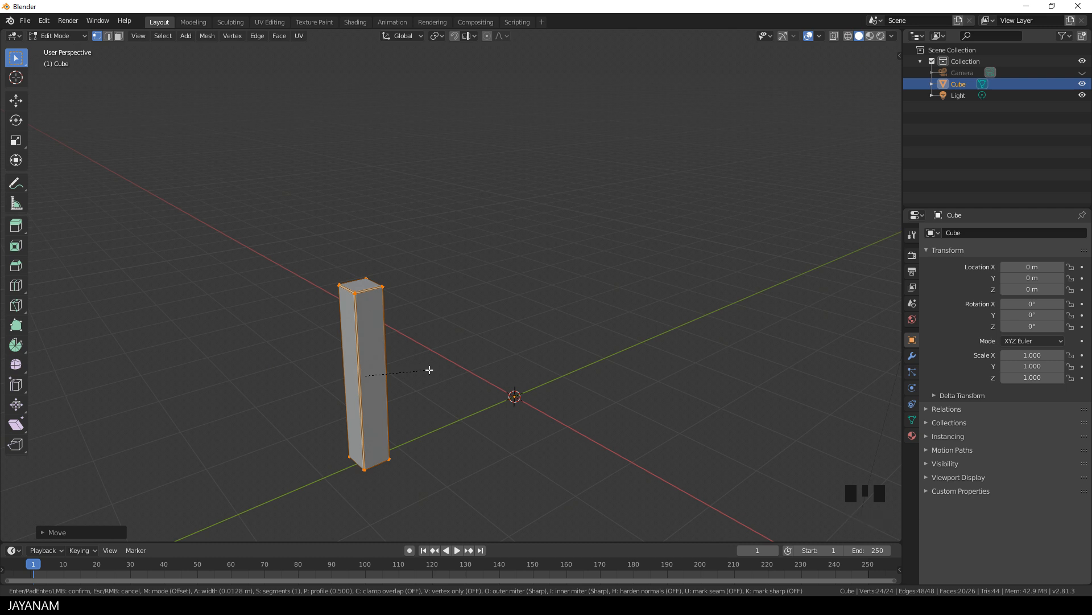
{"action": "left_click", "coordinate": [429, 370]}
- Add four evenly spaced horizontal loop cuts across the post's height
{"action": "scroll", "coordinate": [401, 366], "scroll_direction": "down", "scroll_amount": 2}
{"action": "mouse_move", "coordinate": [398, 366]}
{"action": "middle_mouse_down"}
{"action": "mouse_move", "coordinate": [378, 371]}
{"action": "mouse_move", "coordinate": [403, 367]}
{"action": "middle_mouse_up"}
{"action": "key", "text": "ctrl+r"}
{"action": "scroll", "coordinate": [405, 369], "scroll_direction": "up", "scroll_amount": 3}
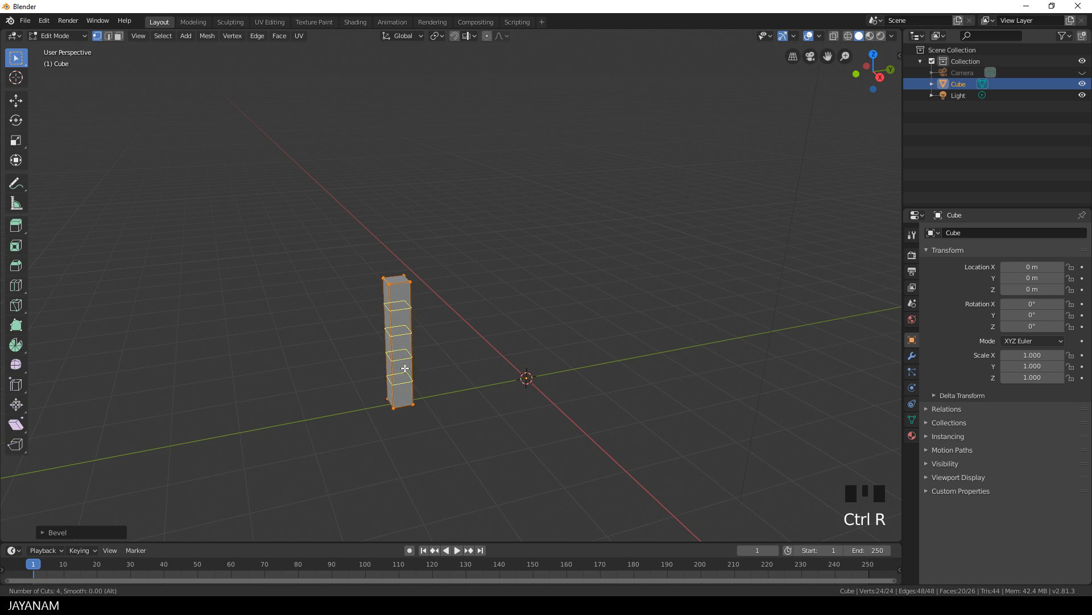
{"action": "left_click", "coordinate": [405, 368]}
{"action": "left_click", "coordinate": [404, 368]}
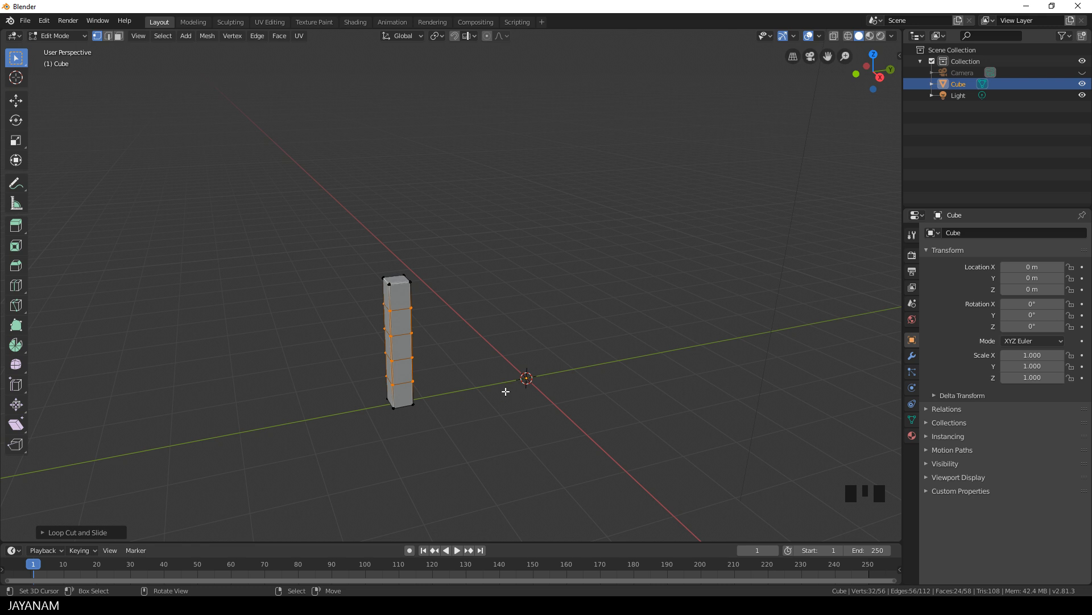
- Duplicate the whole post mesh and place the copy about 4.84 m away along Y
{"action": "key", "text": "a"}
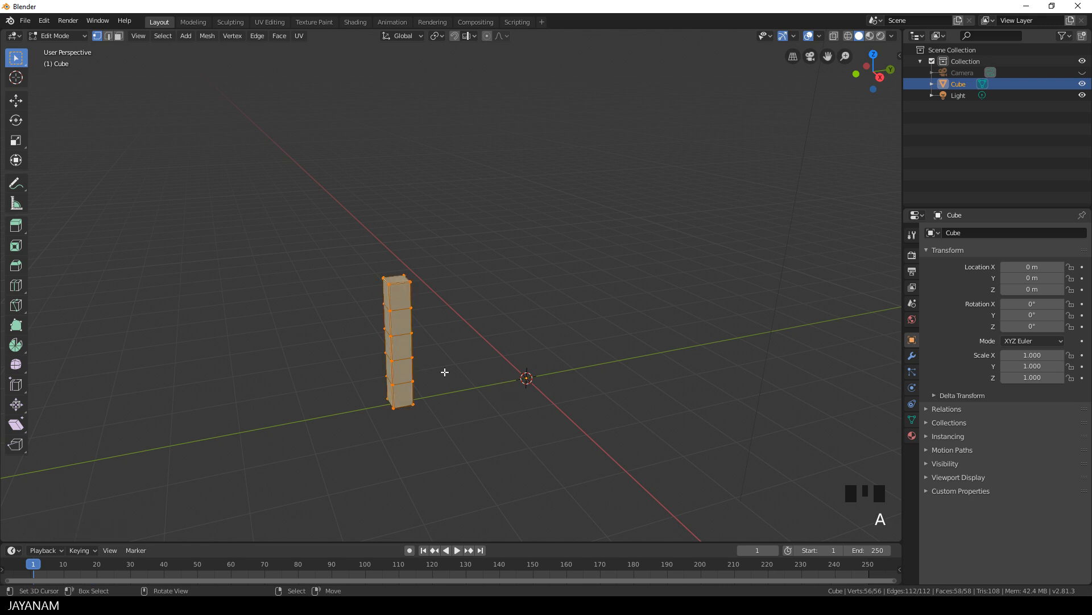
{"action": "key", "text": "ctrl+d"}
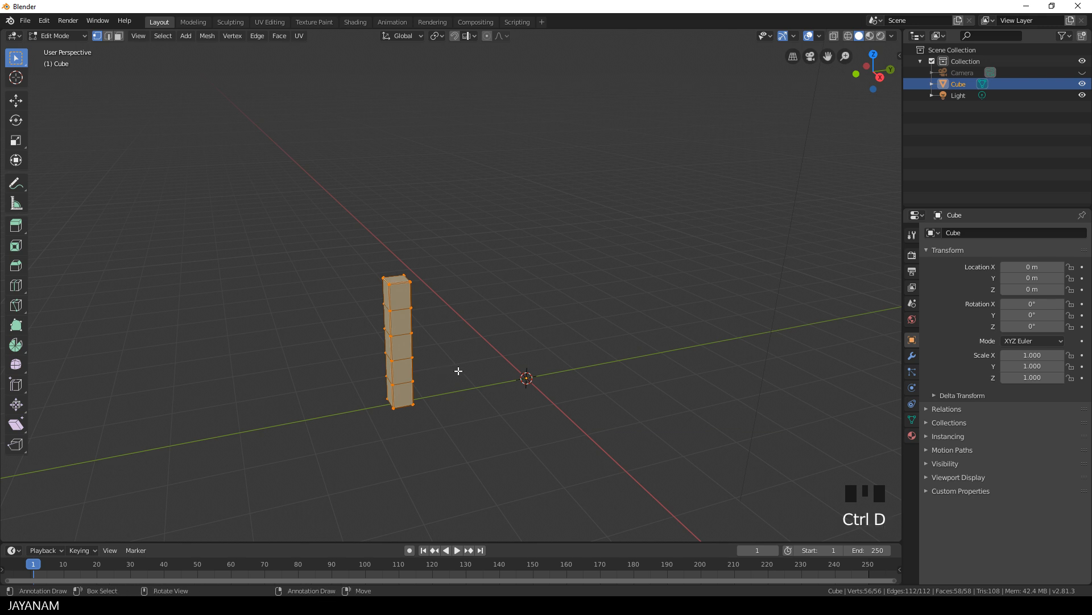
{"action": "key", "text": "ctrl+d"}
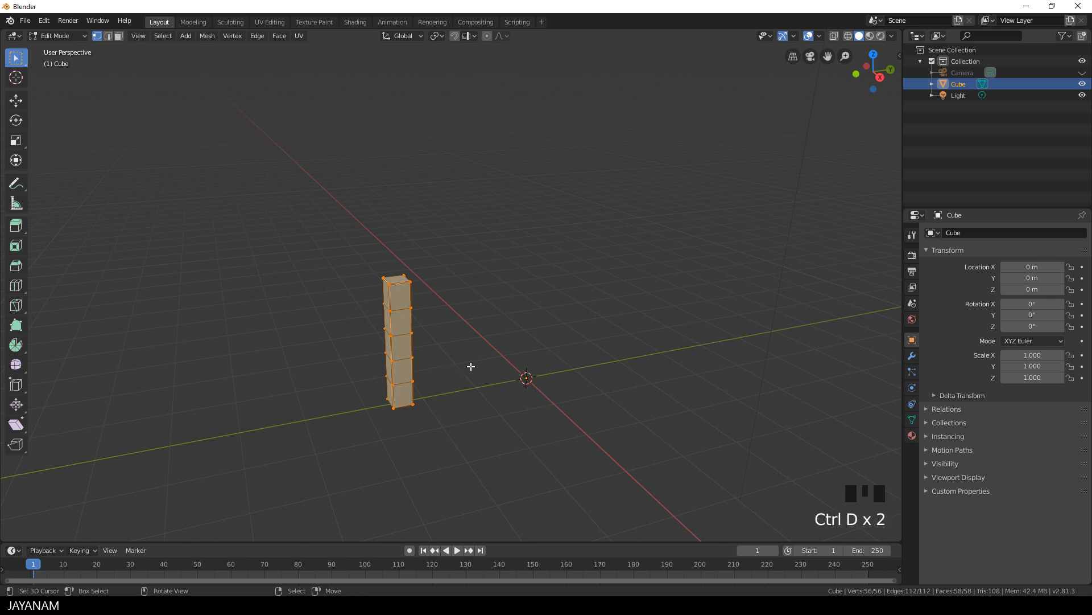
{"action": "key", "text": "shift+d"}
{"action": "key", "text": "x"}
{"action": "key", "text": "y"}
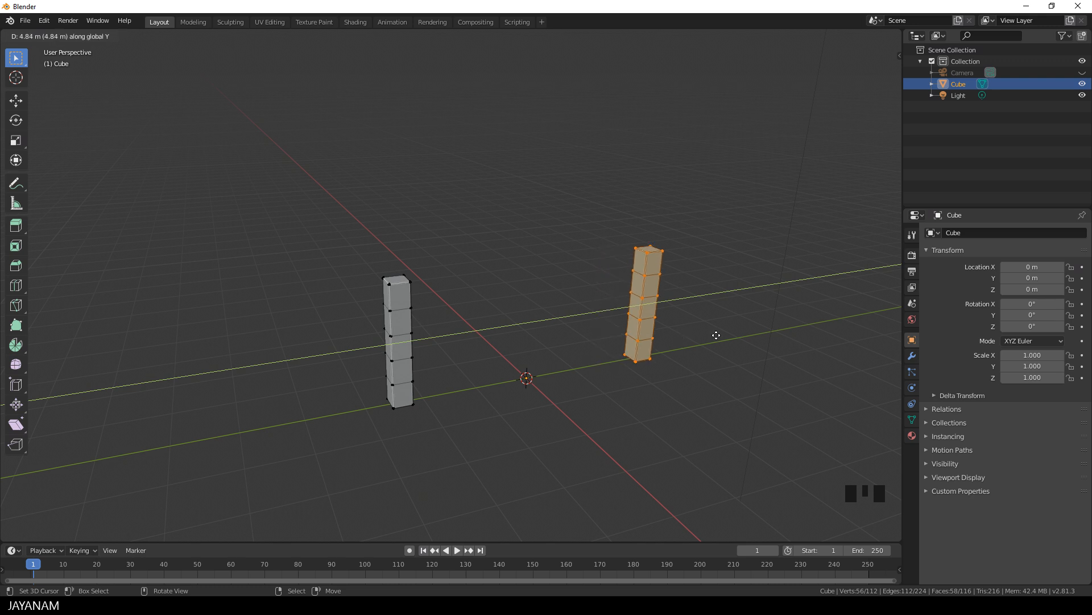
{"action": "left_click", "coordinate": [716, 335]}
- Switch the posts' object to Sculpt Mode and pull the first post's top outward with the Grab brush
{"action": "middle_click_drag", "start_coordinate": [717, 336], "coordinate": [664, 356]}
{"action": "scroll", "coordinate": [663, 356], "scroll_direction": "down", "scroll_amount": 2}
{"action": "middle_click_drag", "start_coordinate": [603, 377], "coordinate": [551, 373], "text": "shift"}
{"action": "key", "text": "Tab"}
{"action": "scroll", "coordinate": [558, 405], "scroll_direction": "down", "scroll_amount": 2}
{"action": "scroll", "coordinate": [552, 373], "scroll_direction": "up", "scroll_amount": 2}
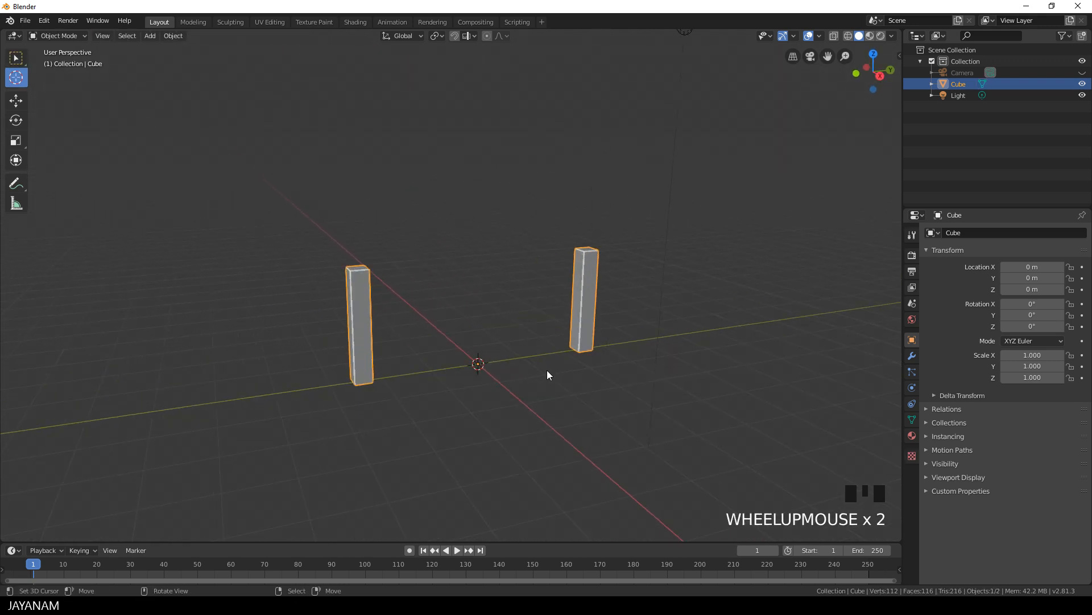
{"action": "scroll", "coordinate": [545, 378], "scroll_direction": "up", "scroll_amount": 2}
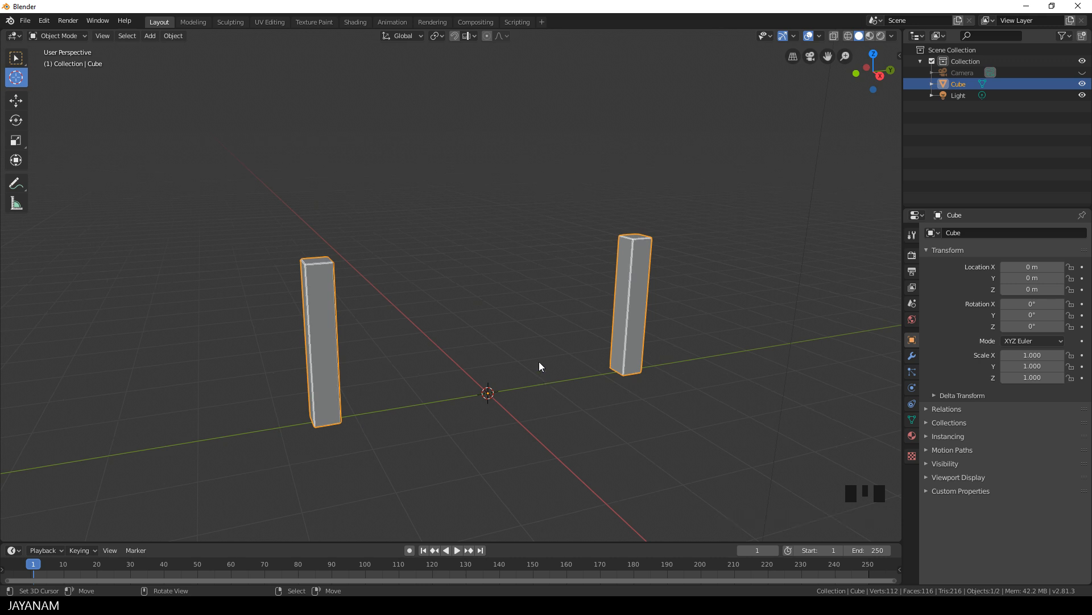
{"action": "left_click", "coordinate": [55, 36]}
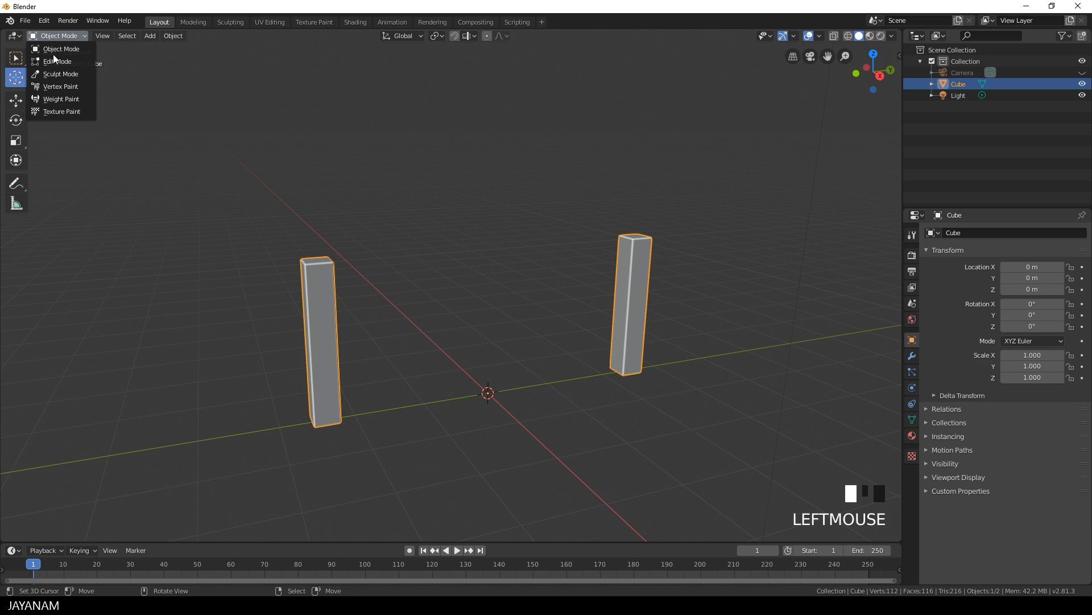
{"action": "left_click", "coordinate": [64, 74]}
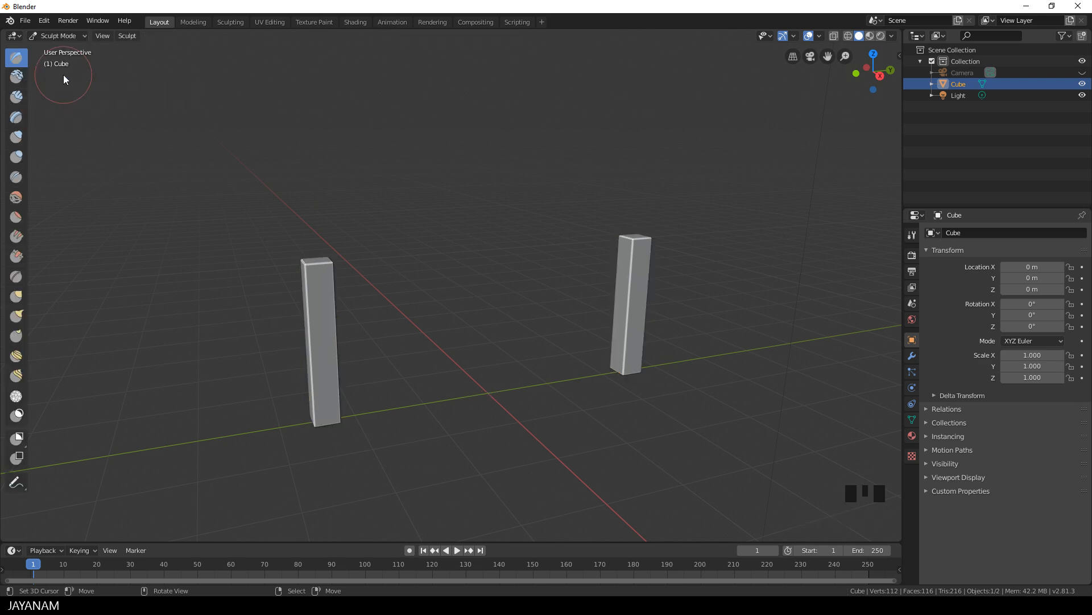
{"action": "key", "text": "g"}
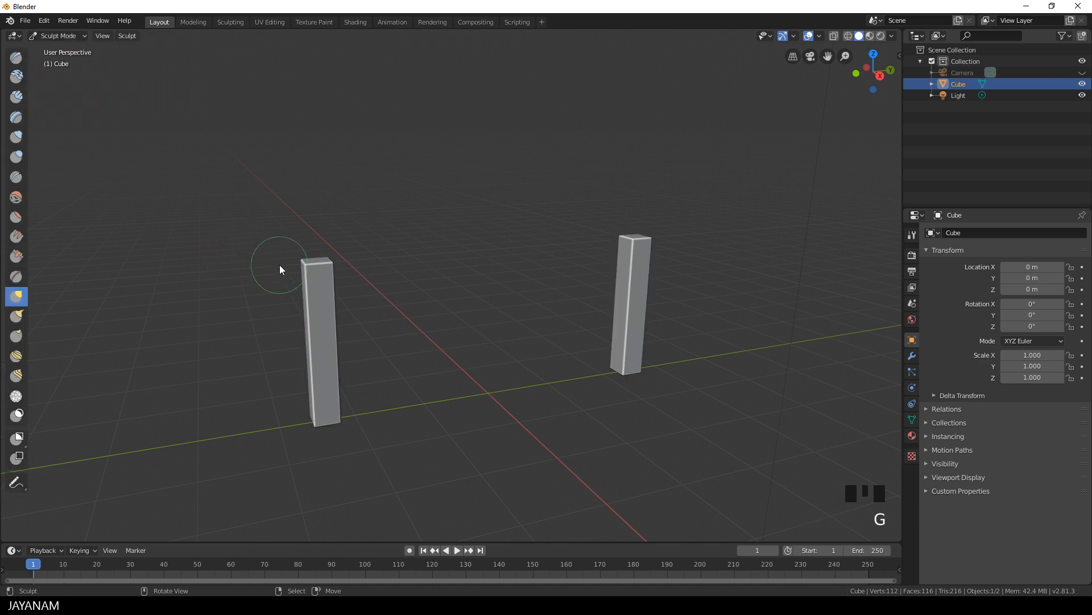
{"action": "scroll", "coordinate": [273, 262], "scroll_direction": "up", "scroll_amount": 2}
{"action": "left_click_drag", "start_coordinate": [241, 251], "coordinate": [234, 254]}
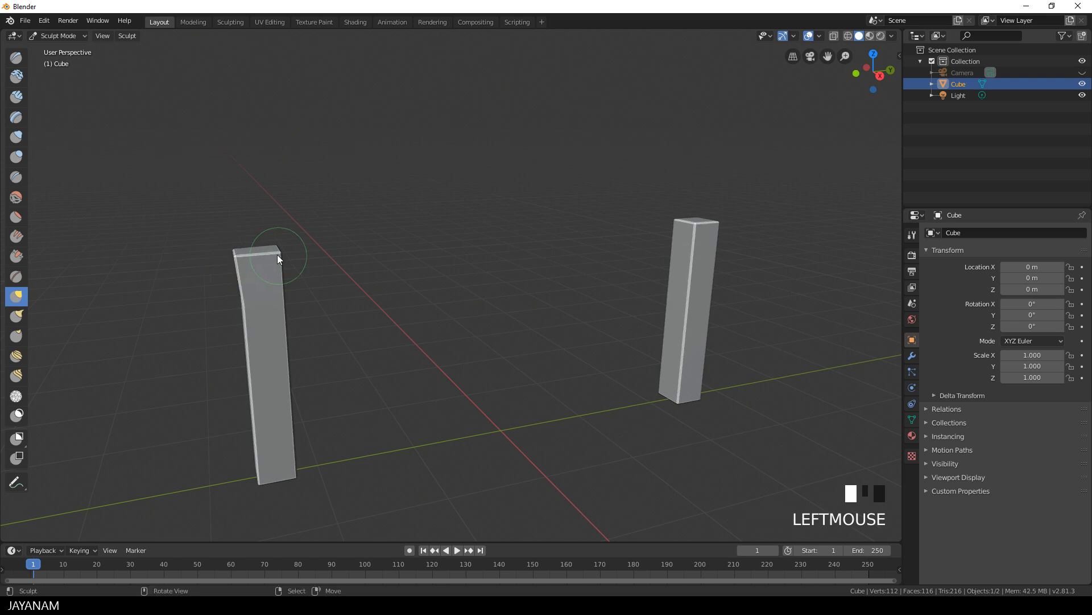
- Show the tool settings and turn off X-axis mirror symmetry for sculpting
{"action": "left_click", "coordinate": [107, 36]}
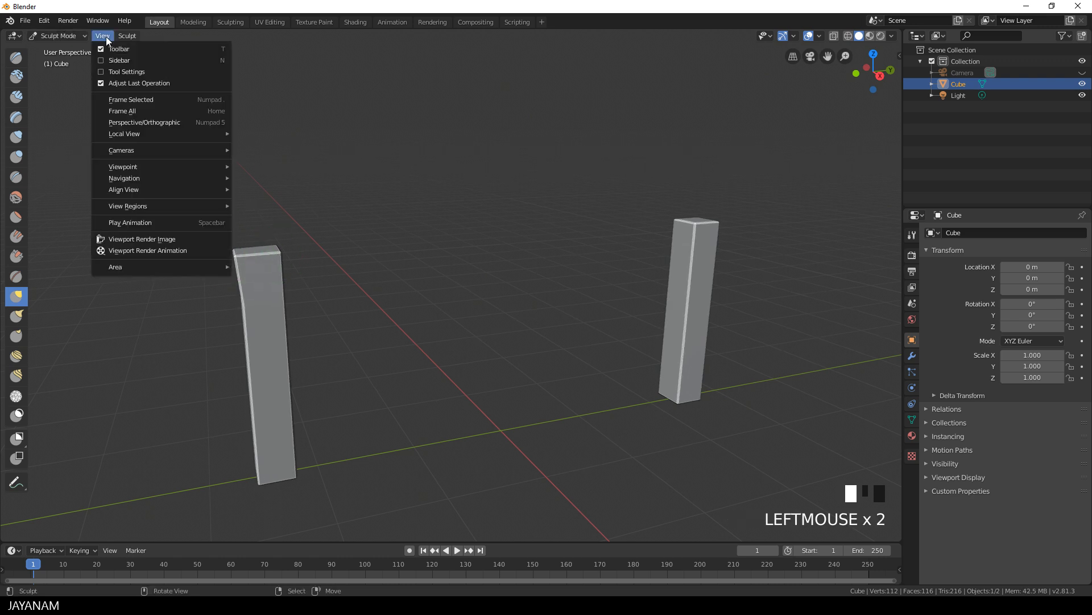
{"action": "left_click", "coordinate": [105, 36]}
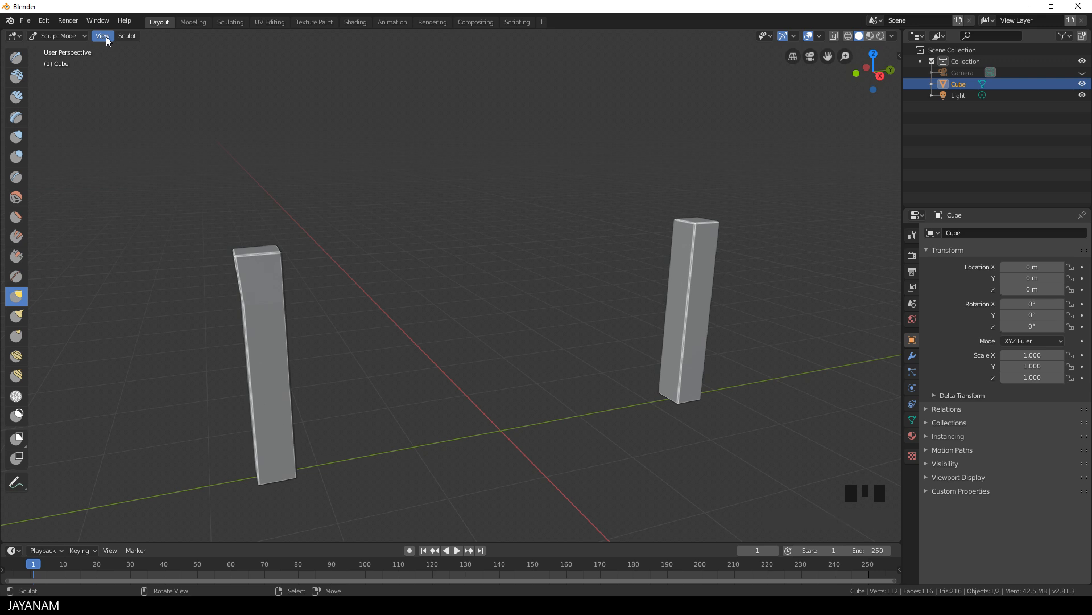
{"action": "left_click", "coordinate": [106, 37]}
{"action": "left_click", "coordinate": [101, 71]}
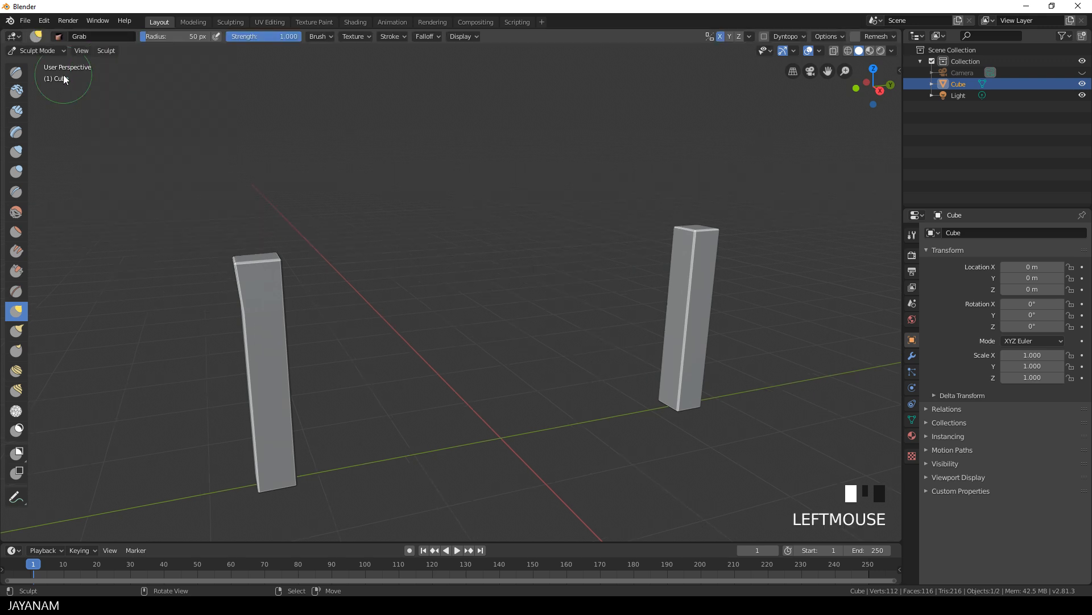
{"action": "left_click", "coordinate": [720, 36]}
- Frame the first post and enlarge the Grab brush radius to 101 px
{"action": "middle_click_drag", "start_coordinate": [545, 122], "coordinate": [330, 241]}
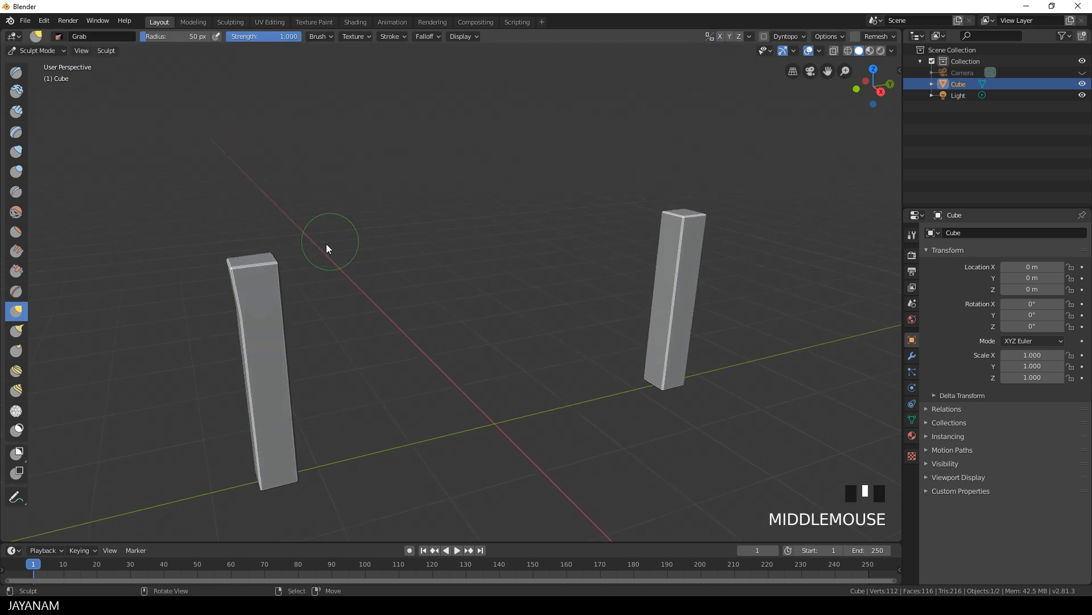
{"action": "left_click", "coordinate": [274, 314]}
{"action": "scroll", "coordinate": [285, 307], "scroll_direction": "down", "scroll_amount": 2}
{"action": "middle_click_drag", "start_coordinate": [295, 299], "coordinate": [273, 229], "text": "shift"}
{"action": "left_click", "coordinate": [281, 285]}
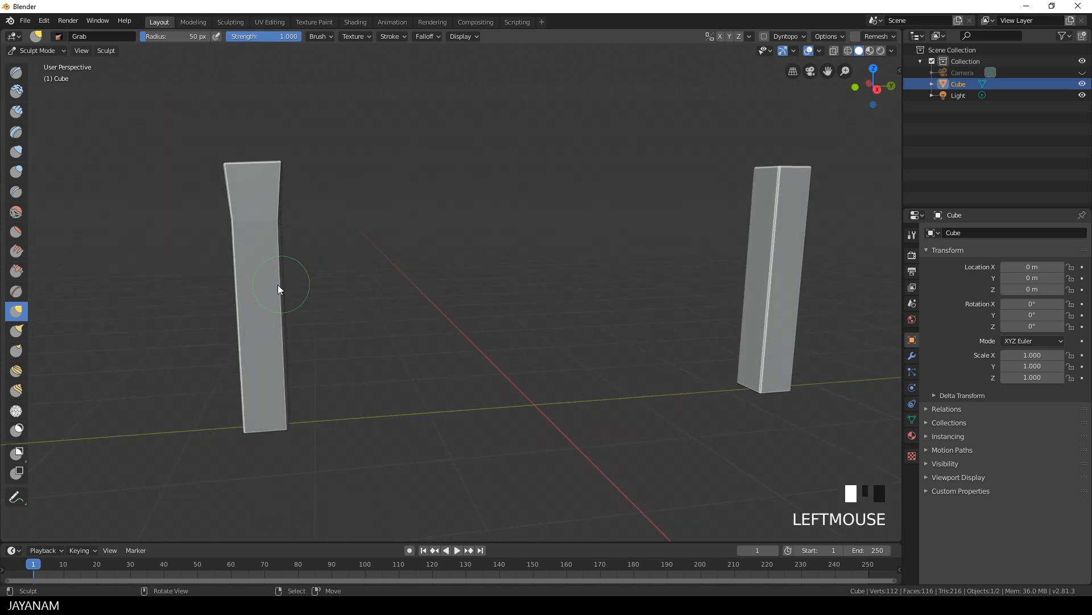
{"action": "key", "text": "f"}
{"action": "left_click", "coordinate": [282, 286]}
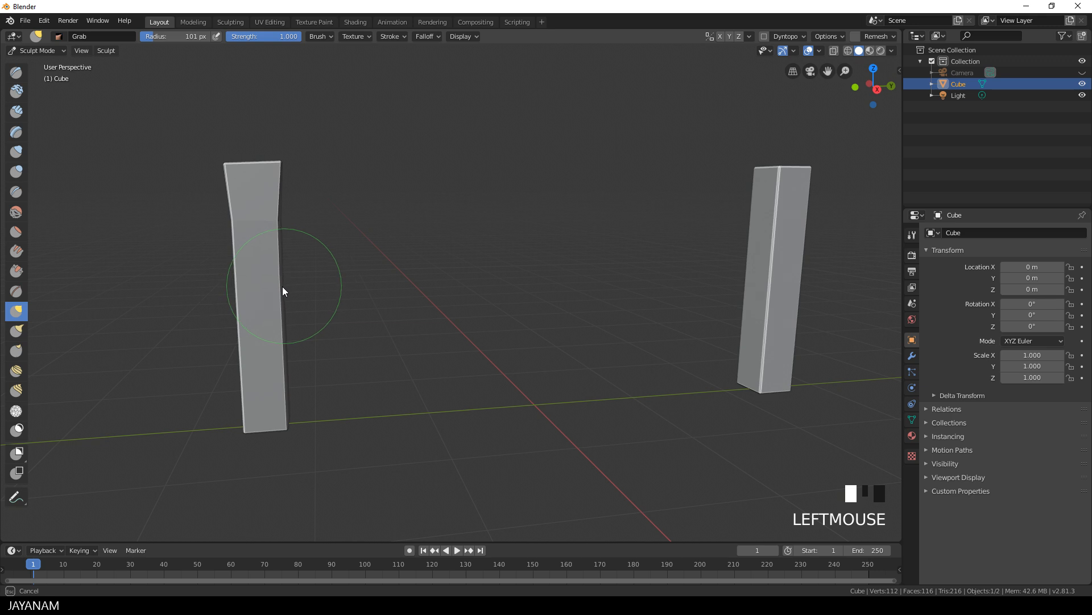
- Bend the first post's sides, base and top into an uneven outline with Grab brush strokes
{"action": "left_click", "coordinate": [274, 307]}
{"action": "left_click_drag", "start_coordinate": [275, 306], "coordinate": [272, 309]}
{"action": "left_click", "coordinate": [239, 351]}
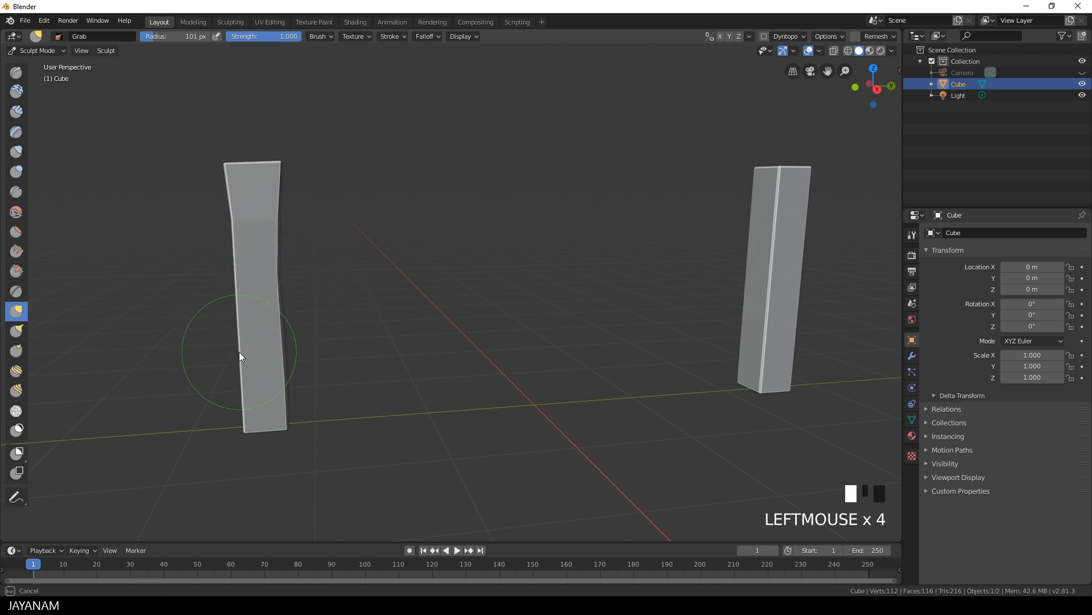
{"action": "left_click_drag", "start_coordinate": [245, 430], "coordinate": [288, 426]}
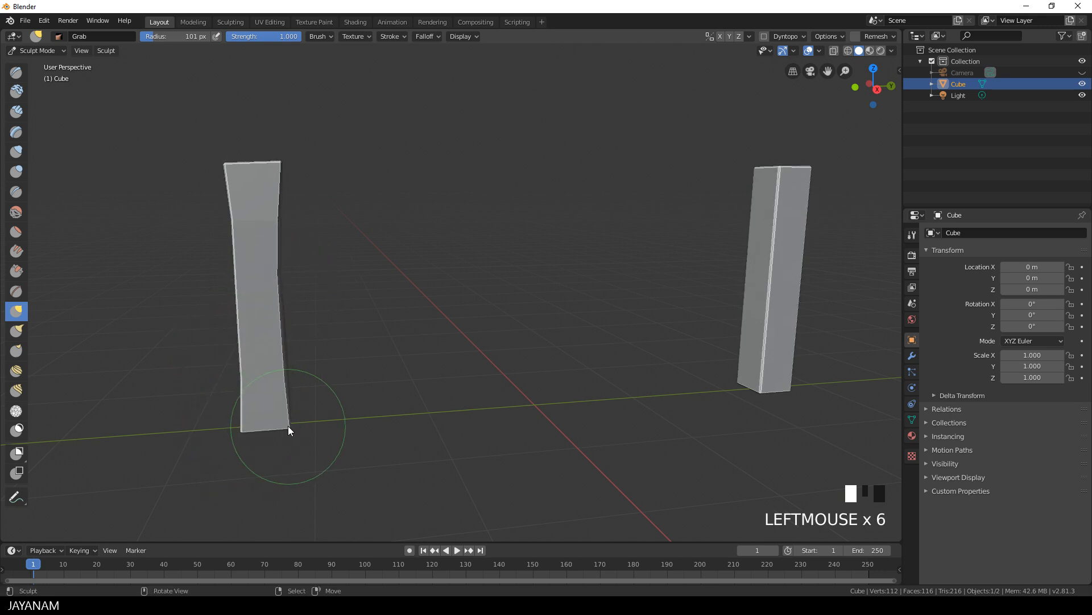
{"action": "left_click_drag", "start_coordinate": [287, 334], "coordinate": [284, 330]}
{"action": "left_click_drag", "start_coordinate": [275, 163], "coordinate": [273, 167]}
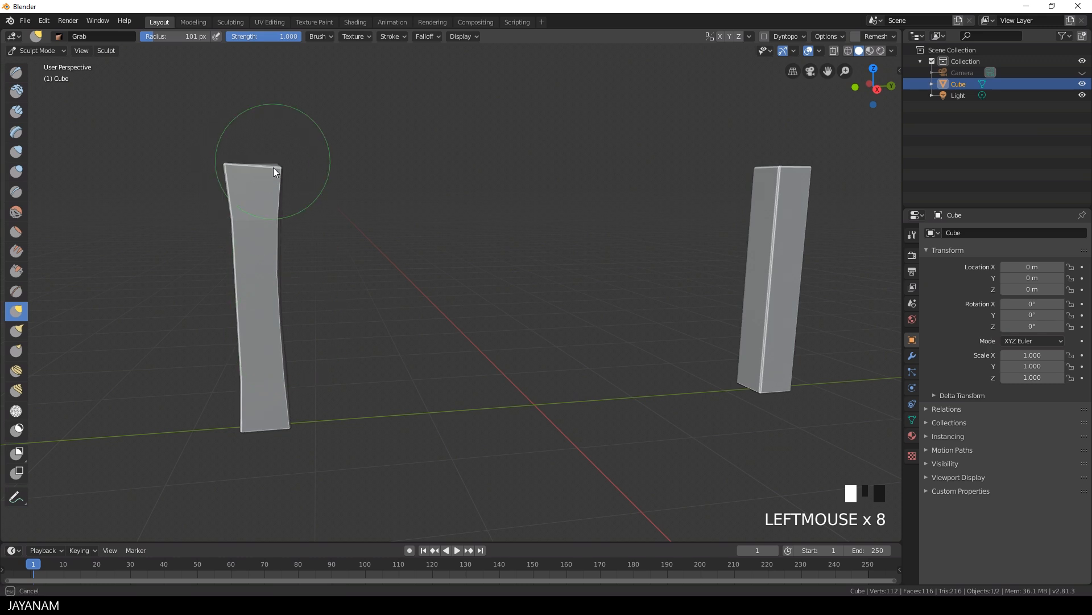
{"action": "left_click", "coordinate": [272, 166]}
{"action": "left_click_drag", "start_coordinate": [232, 222], "coordinate": [236, 222]}
{"action": "left_click_drag", "start_coordinate": [239, 280], "coordinate": [241, 278]}
{"action": "left_click_drag", "start_coordinate": [233, 202], "coordinate": [237, 201]}
{"action": "left_click_drag", "start_coordinate": [231, 165], "coordinate": [227, 166]}
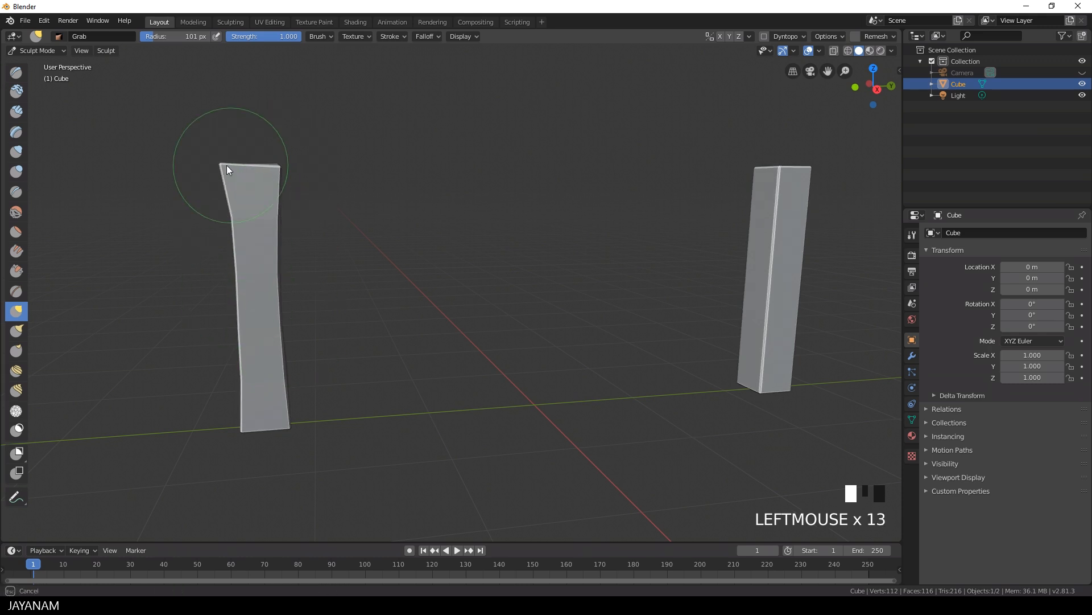
- Reshape the first post from its opposite side with Grab strokes along its edges
{"action": "middle_click_drag", "start_coordinate": [376, 194], "coordinate": [58, 178]}
{"action": "middle_click_drag", "start_coordinate": [409, 279], "coordinate": [446, 281]}
{"action": "left_click_drag", "start_coordinate": [535, 251], "coordinate": [539, 251]}
{"action": "left_click_drag", "start_coordinate": [539, 357], "coordinate": [541, 353]}
{"action": "left_click_drag", "start_coordinate": [565, 314], "coordinate": [561, 308]}
{"action": "left_click_drag", "start_coordinate": [561, 268], "coordinate": [559, 263]}
{"action": "left_click_drag", "start_coordinate": [560, 231], "coordinate": [562, 229]}
- Deform the second post's edges, base and middle with Grab strokes to give it an irregular shape
{"action": "middle_click_drag", "start_coordinate": [196, 268], "coordinate": [254, 246]}
{"action": "middle_click_drag", "start_coordinate": [254, 246], "coordinate": [402, 267], "text": "shift"}
{"action": "left_click_drag", "start_coordinate": [354, 243], "coordinate": [348, 243]}
{"action": "left_click_drag", "start_coordinate": [349, 244], "coordinate": [347, 245]}
{"action": "left_click_drag", "start_coordinate": [349, 302], "coordinate": [345, 302]}
{"action": "left_click_drag", "start_coordinate": [339, 239], "coordinate": [335, 238]}
{"action": "left_click_drag", "start_coordinate": [344, 307], "coordinate": [349, 310]}
{"action": "left_click_drag", "start_coordinate": [346, 400], "coordinate": [354, 406]}
{"action": "left_click_drag", "start_coordinate": [337, 408], "coordinate": [345, 407]}
{"action": "left_click_drag", "start_coordinate": [349, 370], "coordinate": [352, 367]}
{"action": "left_click_drag", "start_coordinate": [354, 327], "coordinate": [357, 324]}
{"action": "middle_click_drag", "start_coordinate": [356, 324], "coordinate": [530, 325]}
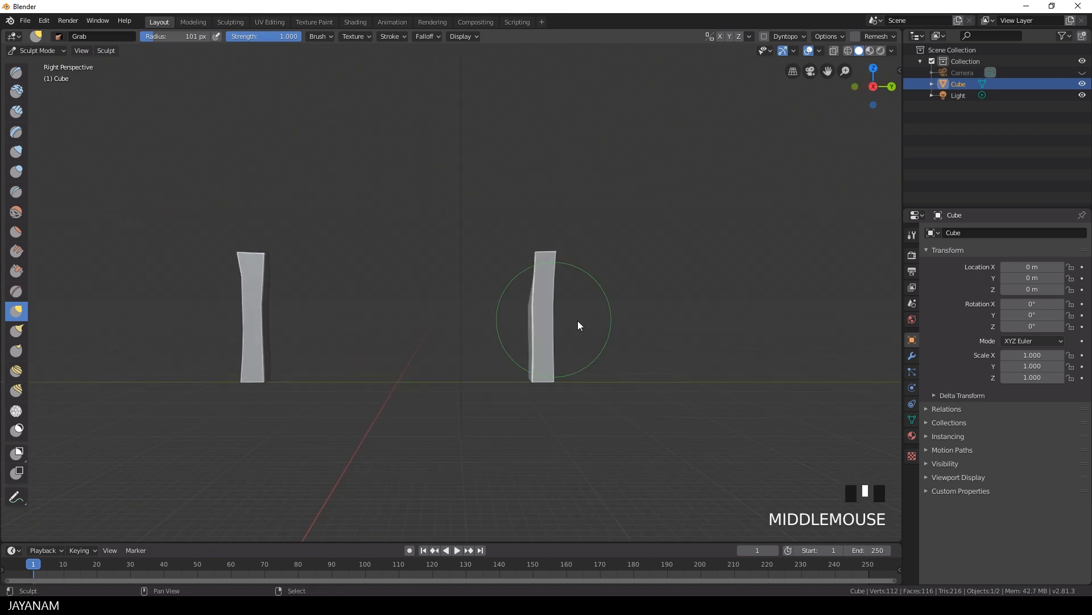
- Warp the second post's top, side edges and base further with Grab strokes in the right-side view
{"action": "scroll", "coordinate": [514, 349], "scroll_direction": "up", "scroll_amount": 2}
{"action": "left_click_drag", "start_coordinate": [515, 349], "coordinate": [519, 347]}
{"action": "left_click_drag", "start_coordinate": [521, 348], "coordinate": [523, 347]}
{"action": "left_click_drag", "start_coordinate": [550, 278], "coordinate": [548, 277]}
{"action": "left_click_drag", "start_coordinate": [534, 248], "coordinate": [532, 250]}
{"action": "left_click_drag", "start_coordinate": [533, 249], "coordinate": [570, 250]}
{"action": "left_click_drag", "start_coordinate": [567, 295], "coordinate": [565, 294]}
{"action": "left_click_drag", "start_coordinate": [567, 433], "coordinate": [565, 397]}
{"action": "left_click_drag", "start_coordinate": [566, 376], "coordinate": [564, 375]}
{"action": "left_click_drag", "start_coordinate": [565, 340], "coordinate": [563, 339]}
{"action": "left_click_drag", "start_coordinate": [529, 489], "coordinate": [527, 489]}
- Refine the second post's shape with small Grab strokes from other viewing angles
{"action": "mouse_move", "coordinate": [418, 438]}
{"action": "middle_mouse_down"}
{"action": "mouse_move", "coordinate": [488, 439]}
{"action": "mouse_move", "coordinate": [523, 410]}
{"action": "mouse_move", "coordinate": [586, 414]}
{"action": "middle_mouse_up"}
{"action": "left_click_drag", "start_coordinate": [517, 368], "coordinate": [515, 364]}
{"action": "middle_click_drag", "start_coordinate": [513, 325], "coordinate": [433, 310]}
{"action": "left_click_drag", "start_coordinate": [417, 294], "coordinate": [414, 292]}
{"action": "left_click_drag", "start_coordinate": [415, 293], "coordinate": [415, 292]}
{"action": "mouse_move", "coordinate": [458, 318]}
{"action": "middle_mouse_down"}
{"action": "mouse_move", "coordinate": [438, 295]}
{"action": "mouse_move", "coordinate": [336, 324]}
{"action": "mouse_move", "coordinate": [470, 334]}
{"action": "mouse_move", "coordinate": [519, 231]}
{"action": "mouse_move", "coordinate": [539, 250]}
{"action": "mouse_move", "coordinate": [451, 317]}
{"action": "middle_mouse_up"}
{"action": "scroll", "coordinate": [471, 334], "scroll_direction": "up", "scroll_amount": 2}
{"action": "scroll", "coordinate": [452, 317], "scroll_direction": "down", "scroll_amount": 2}
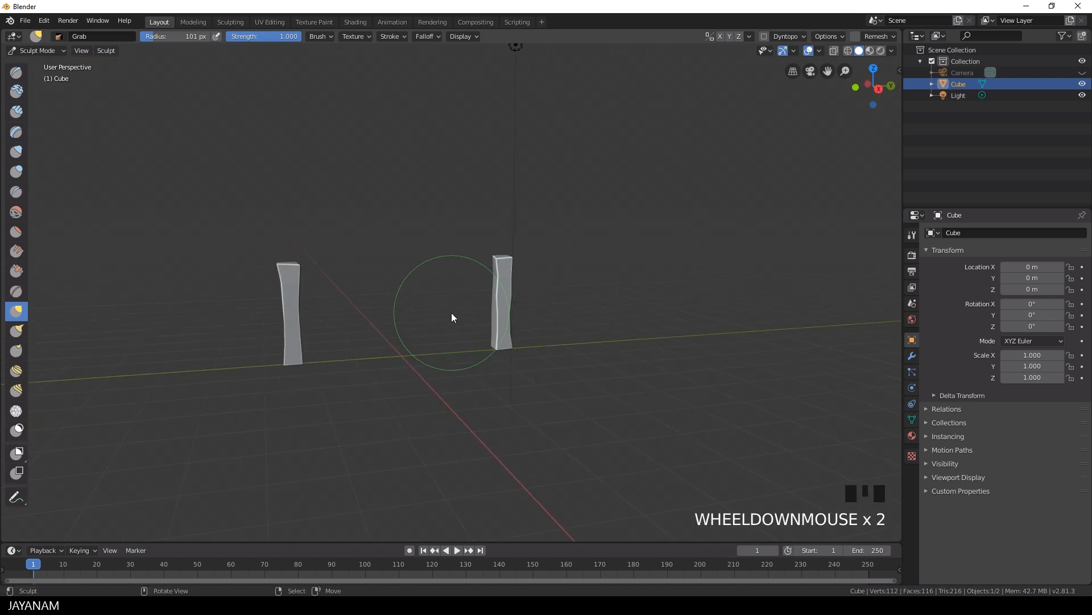
- Return to Object Mode and add a new cube mesh between the two posts
{"action": "key", "text": "Tab"}
{"action": "key", "text": "Tab"}
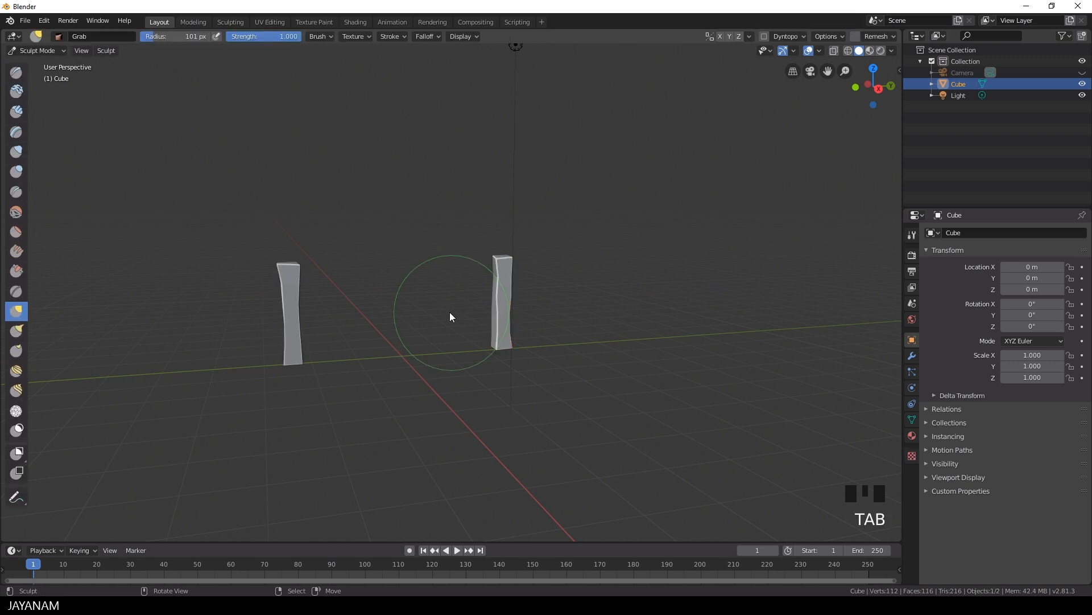
{"action": "left_click", "coordinate": [37, 50]}
{"action": "left_click", "coordinate": [46, 62]}
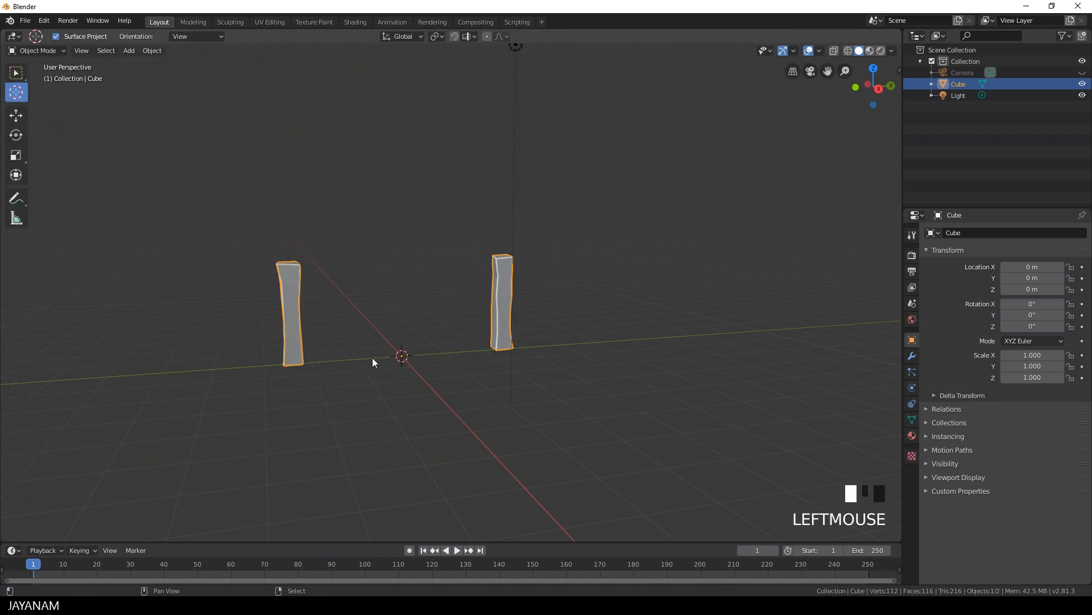
{"action": "key", "text": "shift+a"}
{"action": "mouse_move", "coordinate": [371, 357]}
{"action": "left_click", "coordinate": [428, 371]}
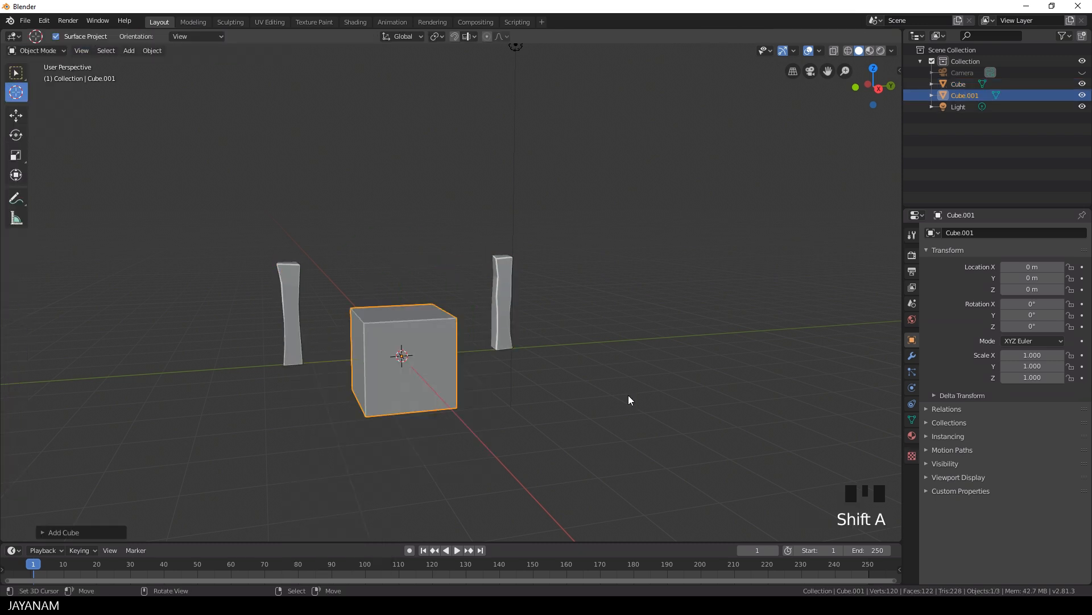
- Scale the new cube's mesh down to about 0.18 and stretch it along Y to span the gap between the posts
{"action": "key", "text": "Tab"}
{"action": "key", "text": "s"}
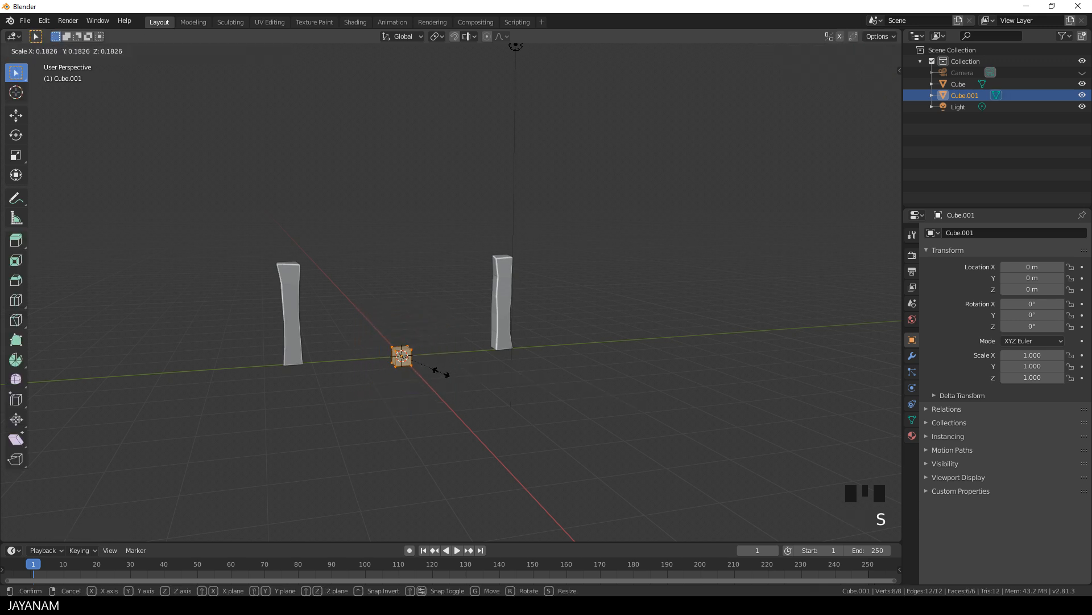
{"action": "left_click", "coordinate": [439, 371]}
{"action": "key", "text": "s"}
{"action": "middle_click", "coordinate": [439, 371]}
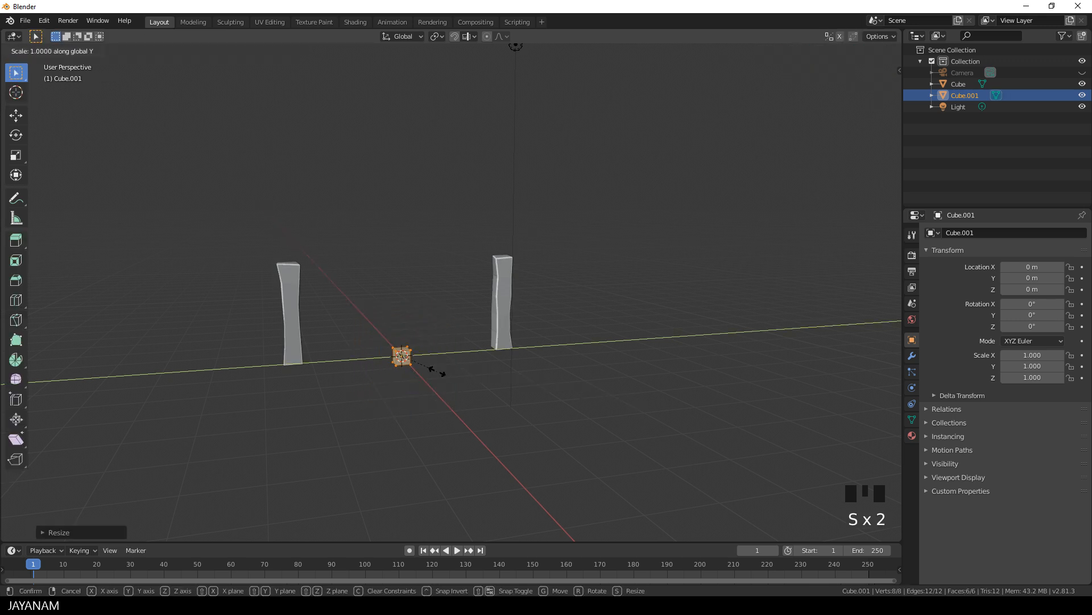
{"action": "left_click", "coordinate": [890, 368]}
- Thin the rail along X by a factor of about 0.47 and raise it about 1.6 m along Z
{"action": "middle_click_drag", "start_coordinate": [384, 355], "coordinate": [539, 388]}
{"action": "key", "text": "s"}
{"action": "key", "text": "x"}
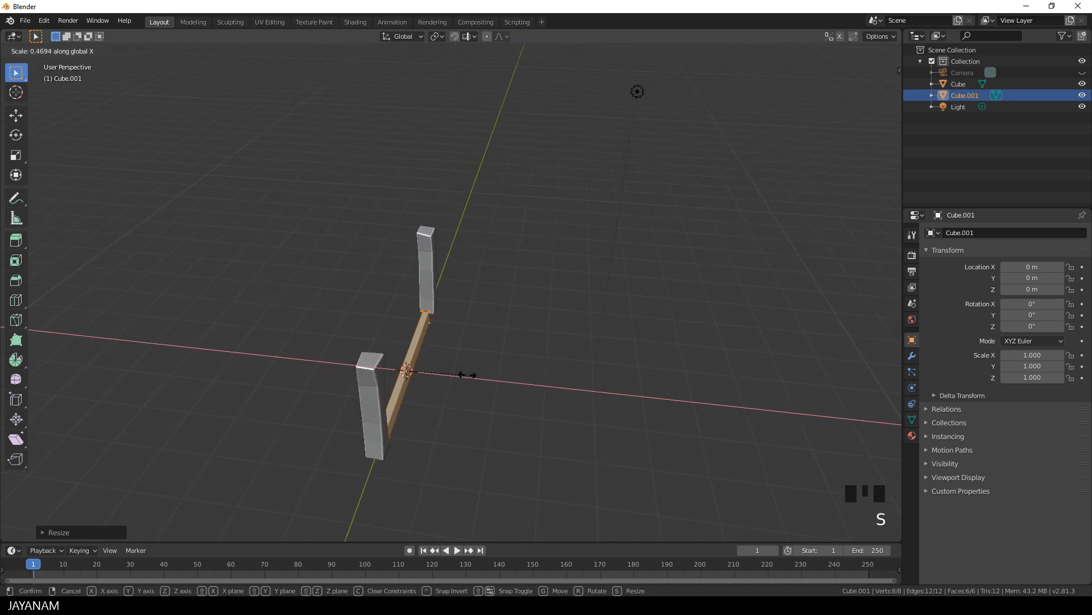
{"action": "left_click", "coordinate": [467, 373]}
{"action": "middle_click_drag", "start_coordinate": [467, 373], "coordinate": [491, 379]}
{"action": "key", "text": "g"}
{"action": "key", "text": "z"}
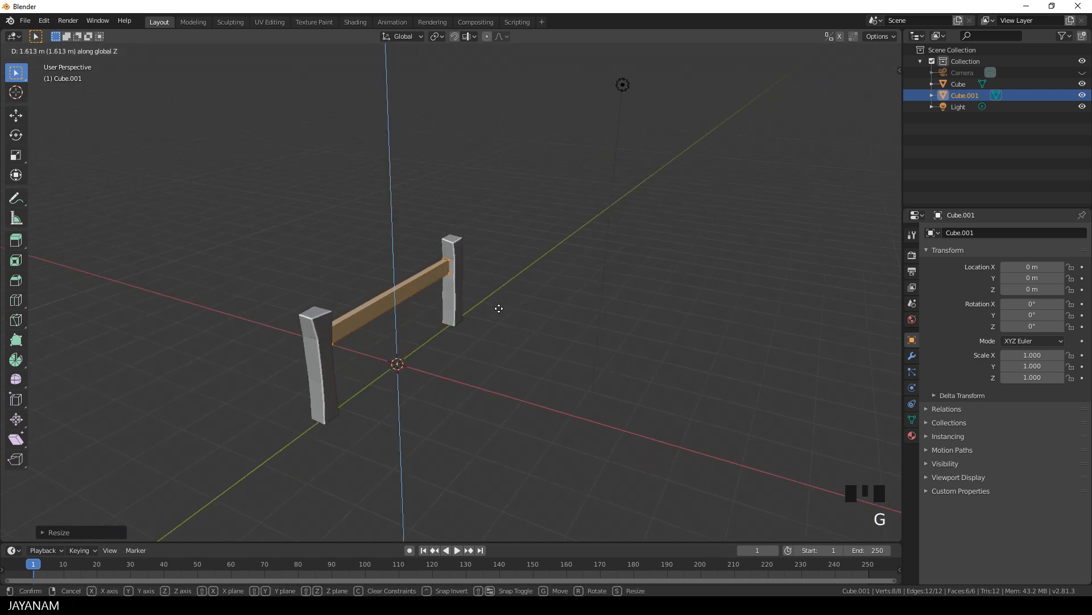
{"action": "left_click", "coordinate": [500, 300]}
- Lengthen the rail along Y by a factor of about 1.05 so its ends meet both posts
{"action": "middle_click_drag", "start_coordinate": [500, 300], "coordinate": [446, 292]}
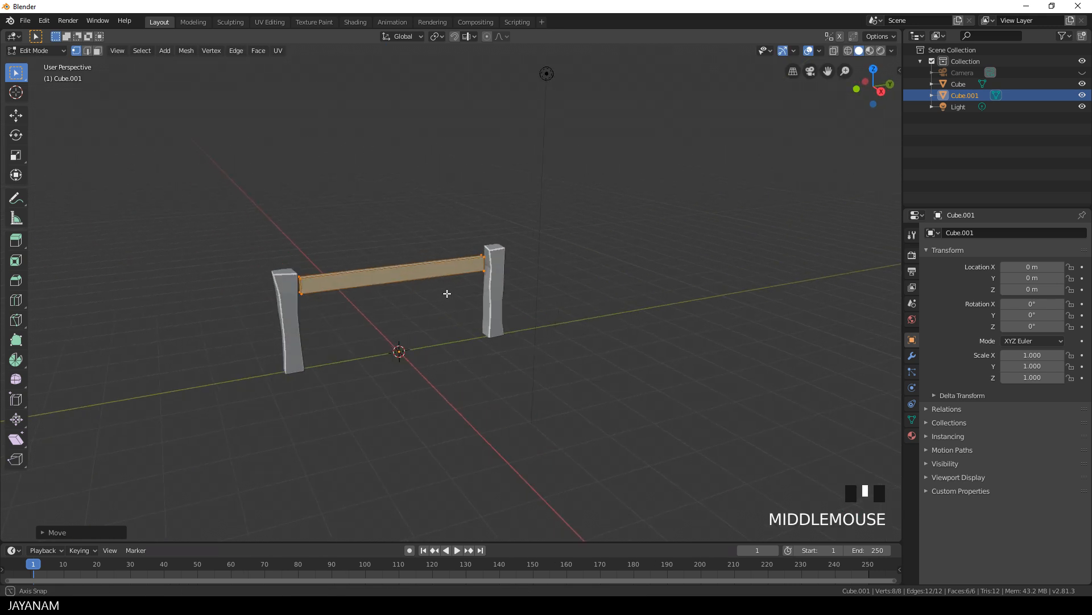
{"action": "scroll", "coordinate": [453, 295], "scroll_direction": "up", "scroll_amount": 3}
{"action": "key", "text": "s"}
{"action": "key", "text": "x"}
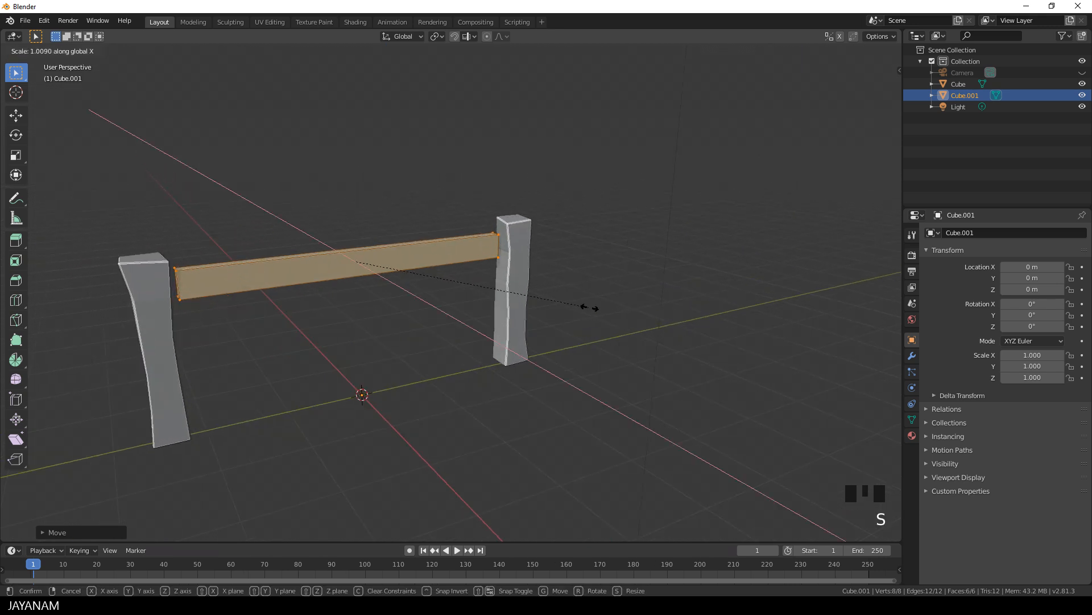
{"action": "key", "text": "y"}
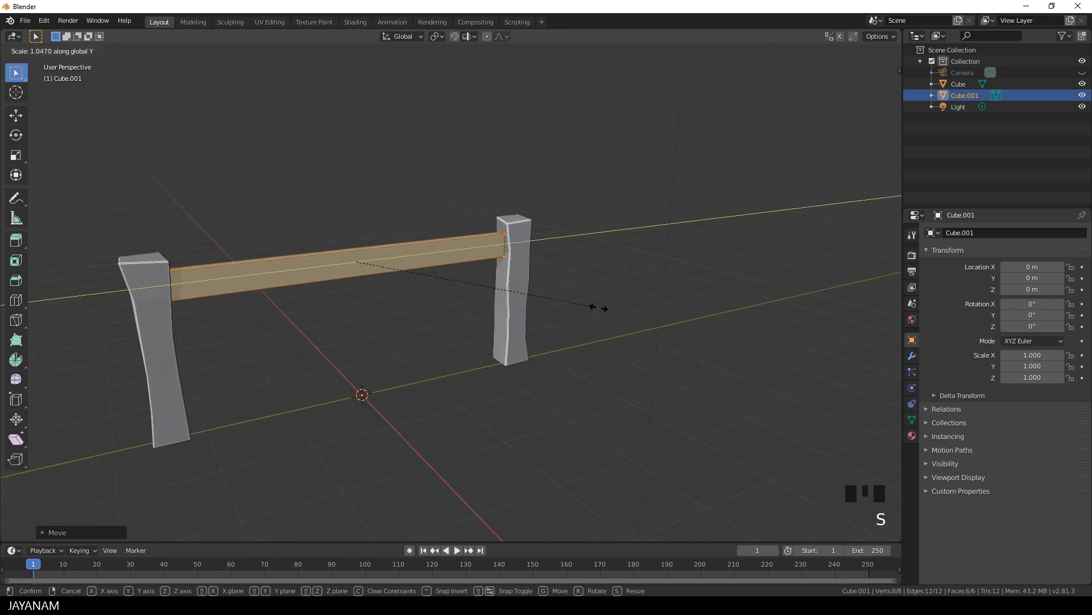
{"action": "left_click", "coordinate": [596, 308]}
- Bevel all edges of the rail with one segment and a width of about 0.01 m
{"action": "key", "text": "Tab"}
{"action": "key", "text": "ctrl+b"}
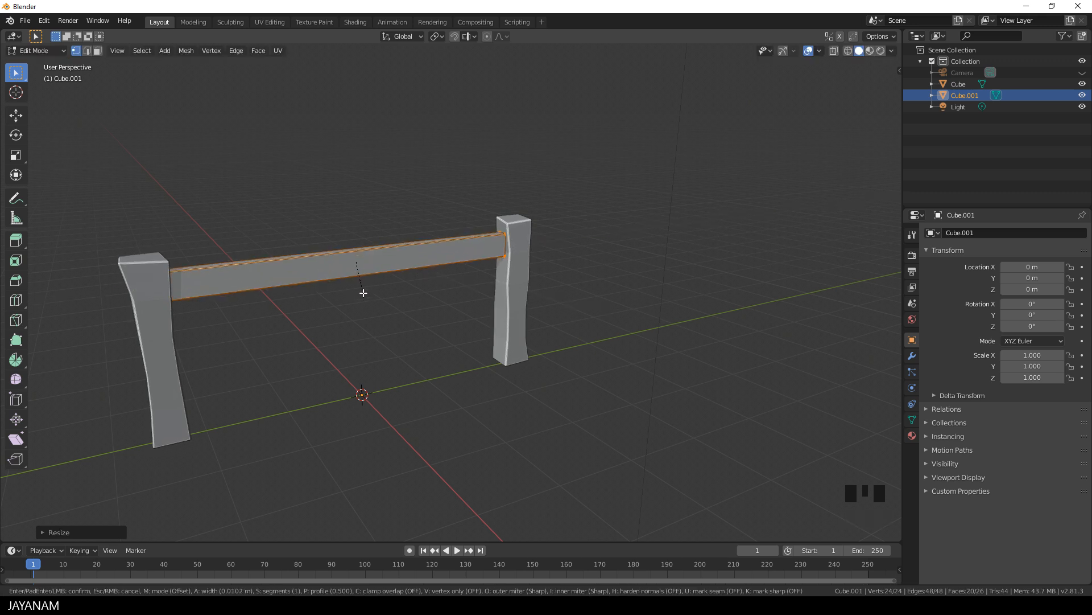
{"action": "left_click", "coordinate": [365, 292]}
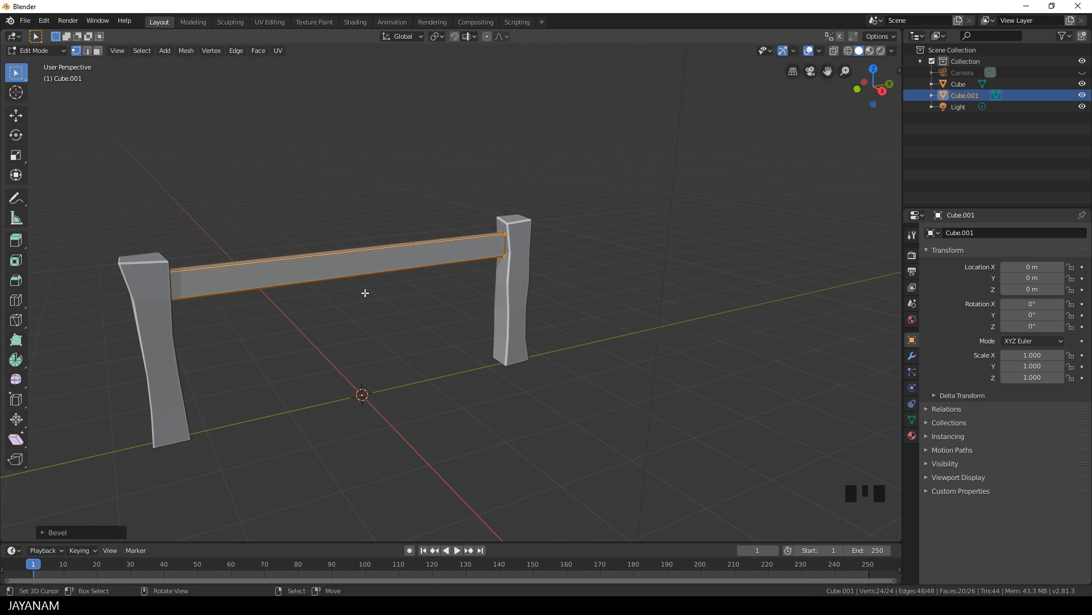
- Add seven evenly spaced loop cuts across the rail's length
{"action": "key", "text": "ctrl+r"}
{"action": "scroll", "coordinate": [361, 294], "scroll_direction": "up", "scroll_amount": 3}
{"action": "scroll", "coordinate": [362, 294], "scroll_direction": "up", "scroll_amount": 1}
{"action": "scroll", "coordinate": [361, 293], "scroll_direction": "up", "scroll_amount": 1}
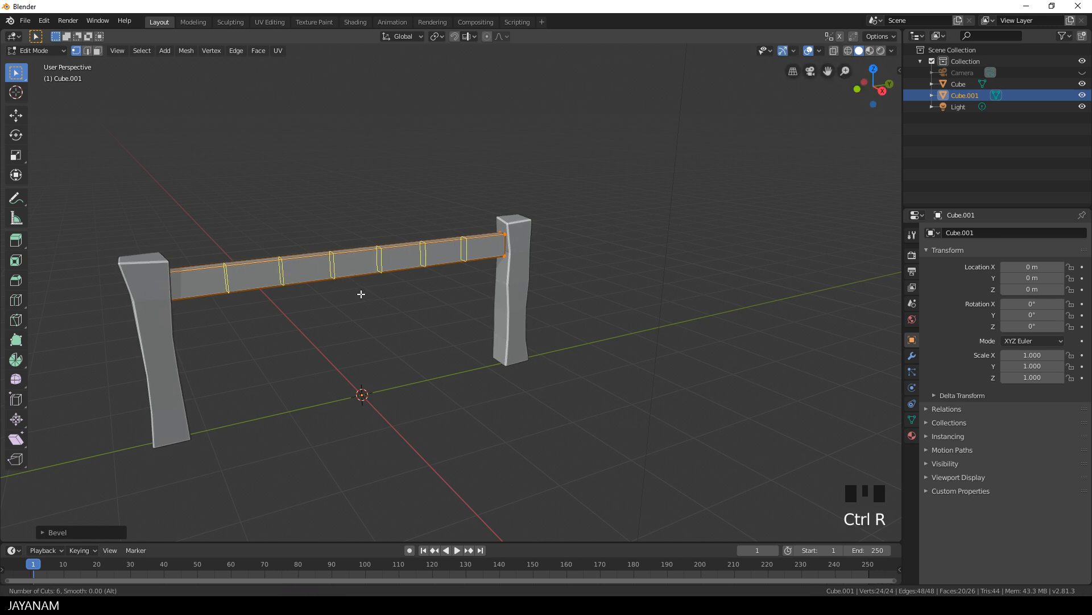
{"action": "scroll", "coordinate": [361, 293], "scroll_direction": "up", "scroll_amount": 1}
{"action": "left_click", "coordinate": [361, 294]}
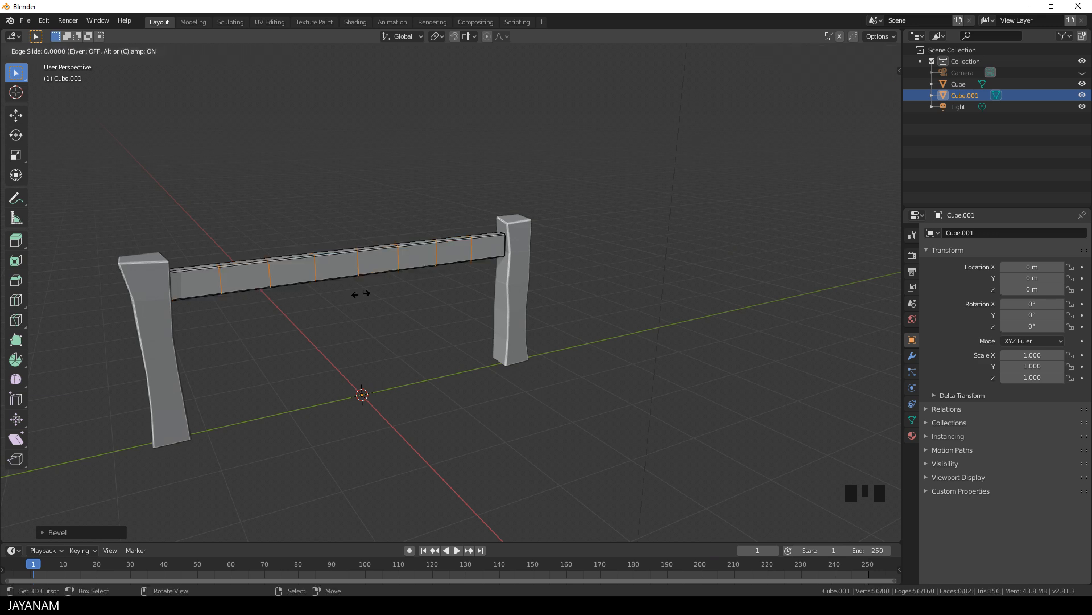
{"action": "left_click", "coordinate": [333, 291]}
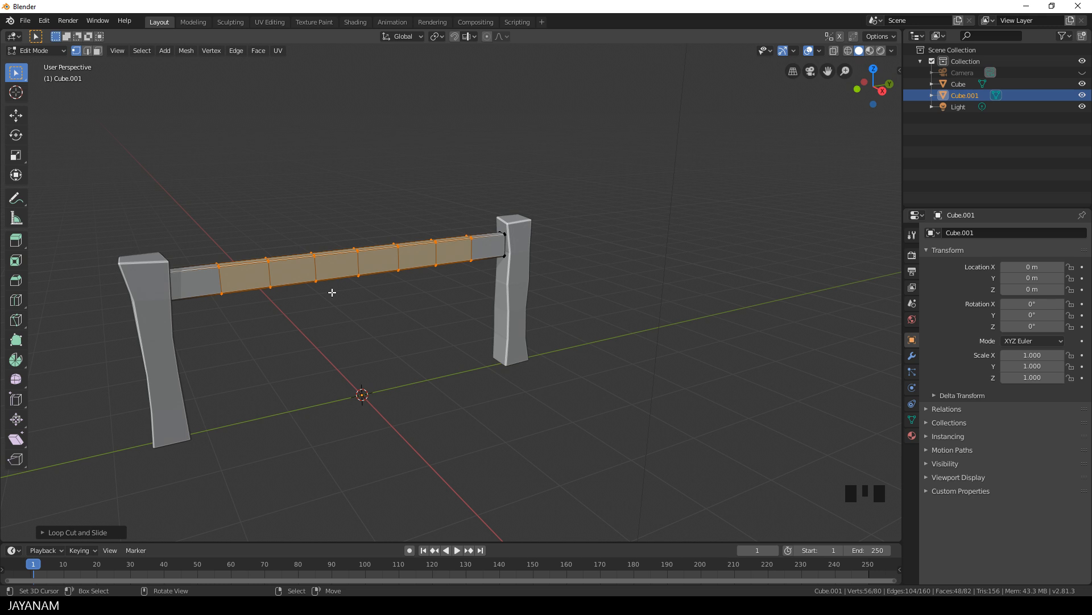
- Switch the rail to Sculpt Mode and bend its end and adjoining section at the first post with Grab strokes
{"action": "scroll", "coordinate": [332, 292], "scroll_direction": "down", "scroll_amount": 3}
{"action": "mouse_move", "coordinate": [371, 322]}
{"action": "middle_mouse_down"}
{"action": "mouse_move", "coordinate": [349, 307]}
{"action": "mouse_move", "coordinate": [383, 318]}
{"action": "middle_mouse_up"}
{"action": "scroll", "coordinate": [383, 319], "scroll_direction": "up", "scroll_amount": 2}
{"action": "key", "text": "Tab"}
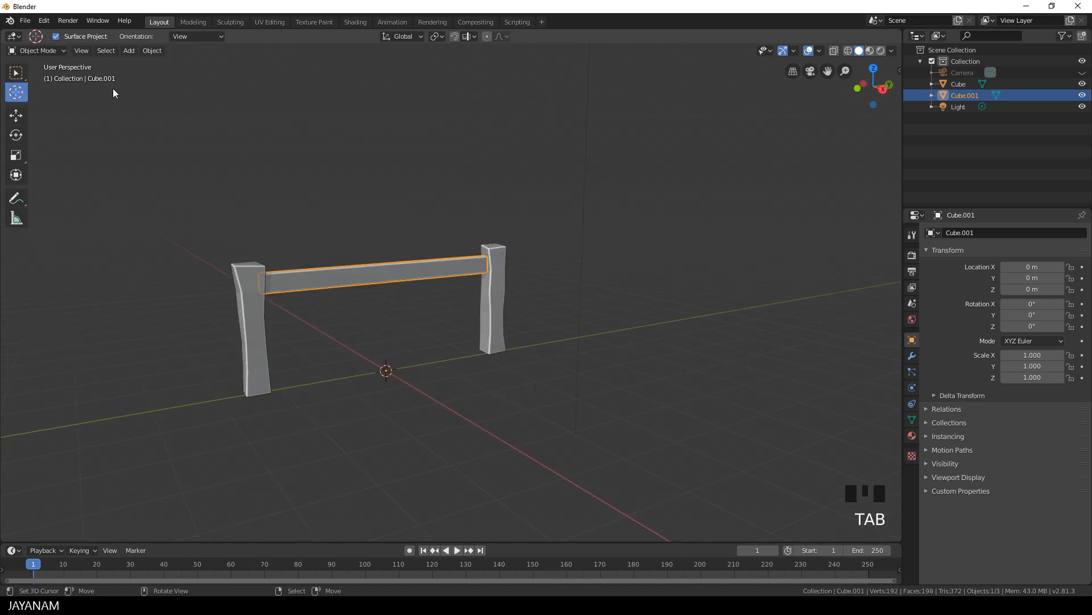
{"action": "middle_click_drag", "start_coordinate": [321, 157], "coordinate": [268, 152]}
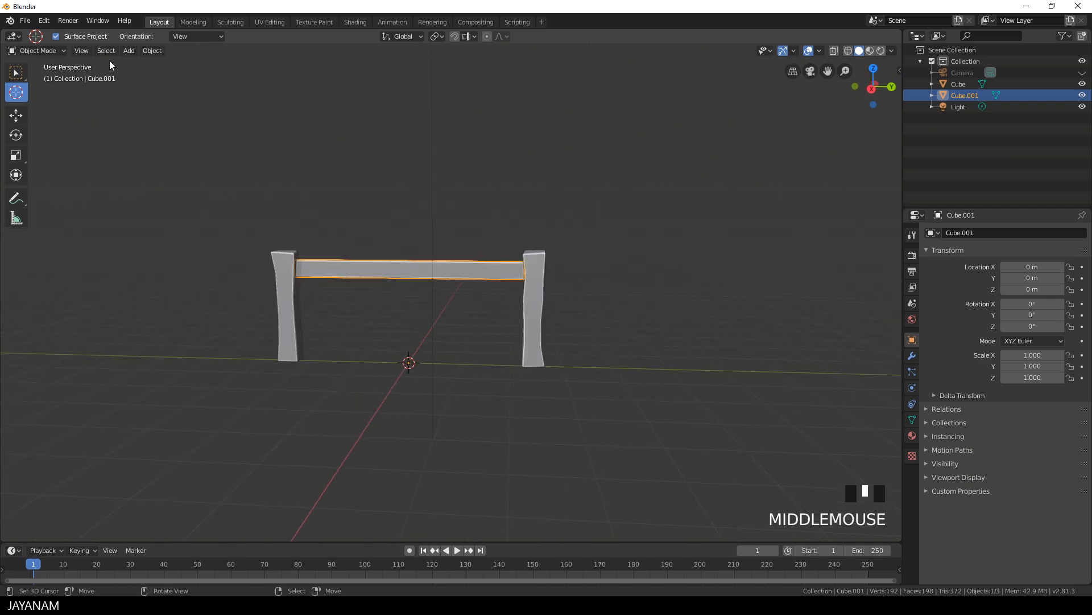
{"action": "left_click", "coordinate": [37, 50]}
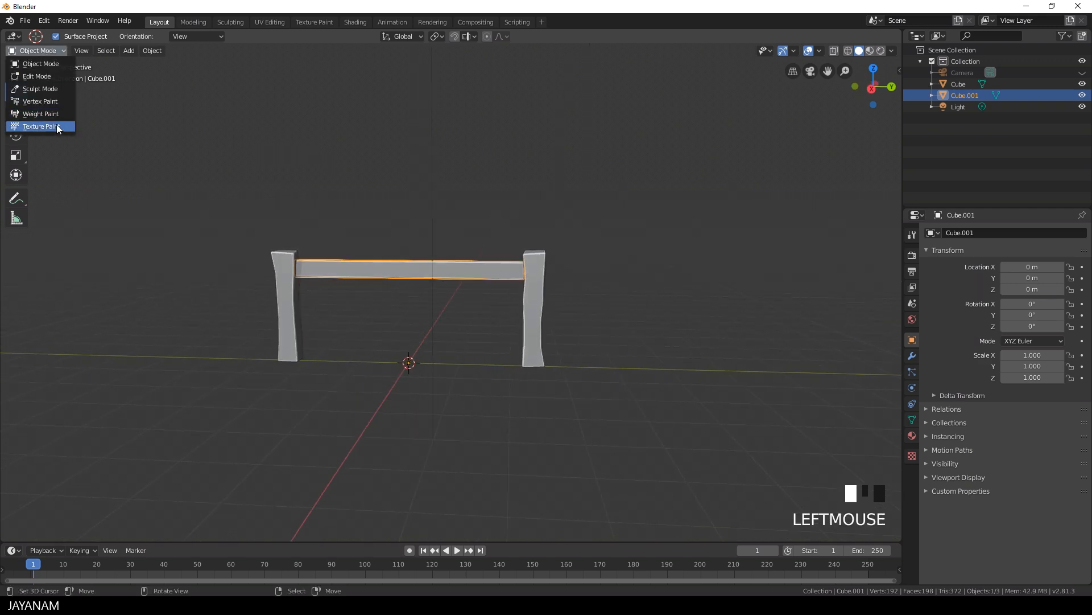
{"action": "left_click", "coordinate": [42, 88]}
{"action": "scroll", "coordinate": [363, 283], "scroll_direction": "up", "scroll_amount": 2}
{"action": "scroll", "coordinate": [363, 284], "scroll_direction": "up", "scroll_amount": 2}
{"action": "left_click_drag", "start_coordinate": [157, 254], "coordinate": [155, 233]}
{"action": "left_click_drag", "start_coordinate": [224, 244], "coordinate": [227, 250]}
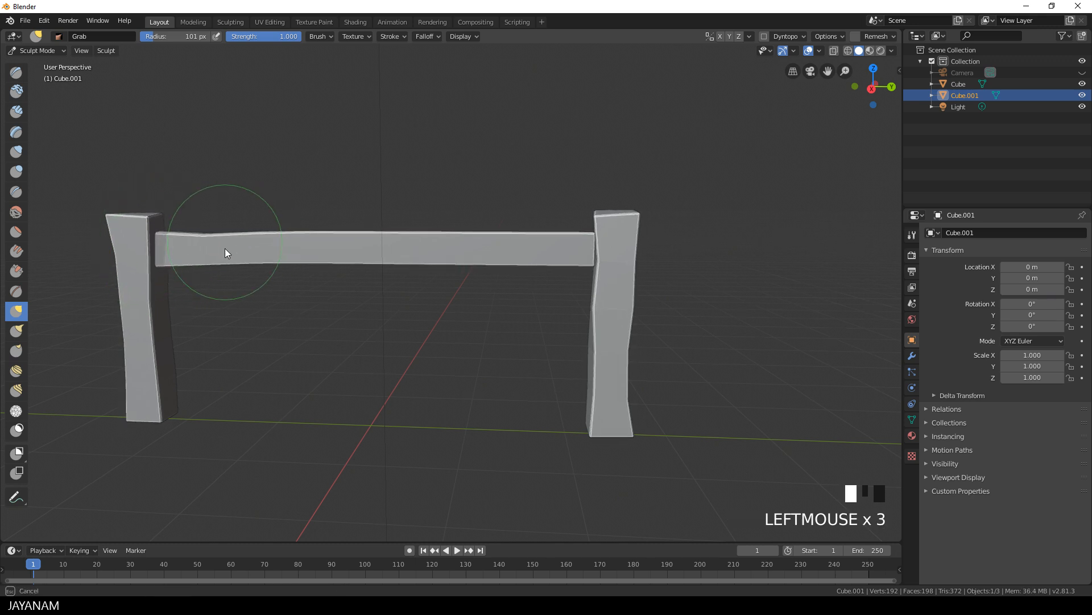
{"action": "mouse_move", "coordinate": [295, 258]}
{"action": "left_mouse_down"}
{"action": "mouse_move", "coordinate": [292, 270]}
{"action": "mouse_move", "coordinate": [271, 250]}
{"action": "mouse_move", "coordinate": [309, 244]}
{"action": "left_mouse_up"}
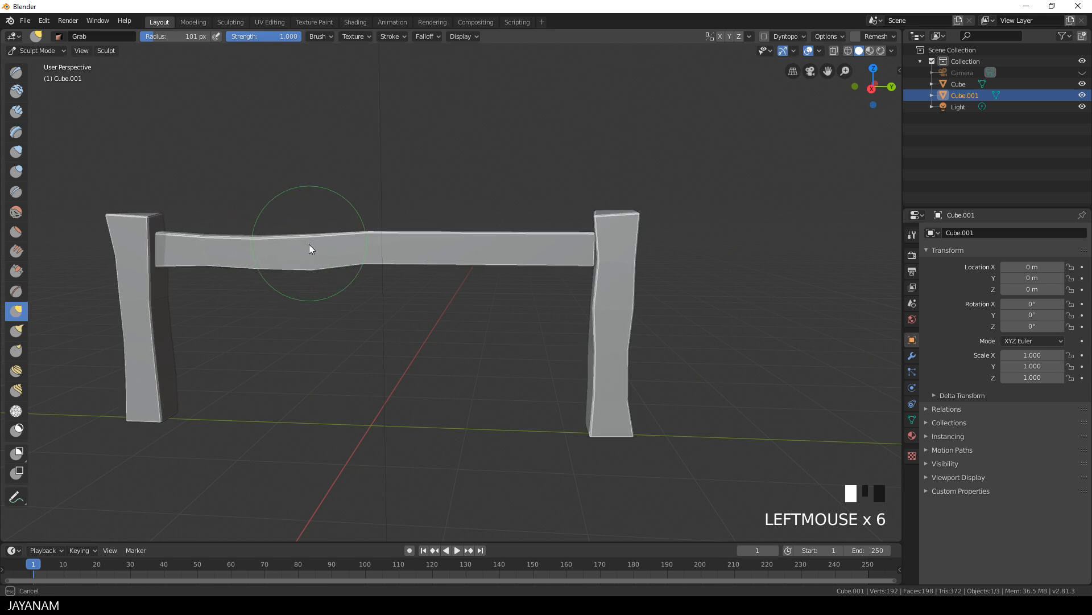
- Shape the rail's middle and its end at the second post into an uneven outline with Grab strokes
{"action": "left_click_drag", "start_coordinate": [589, 262], "coordinate": [593, 233]}
{"action": "mouse_move", "coordinate": [508, 246]}
{"action": "left_mouse_down"}
{"action": "mouse_move", "coordinate": [503, 254]}
{"action": "mouse_move", "coordinate": [524, 236]}
{"action": "left_mouse_up"}
{"action": "left_click_drag", "start_coordinate": [393, 254], "coordinate": [382, 259]}
{"action": "left_click_drag", "start_coordinate": [380, 259], "coordinate": [379, 262]}
- Adjust the rail's middle and both ends from the back side of the fence with Grab strokes
{"action": "mouse_move", "coordinate": [592, 243]}
{"action": "middle_mouse_down"}
{"action": "mouse_move", "coordinate": [426, 250]}
{"action": "mouse_move", "coordinate": [358, 268]}
{"action": "middle_mouse_up"}
{"action": "left_click_drag", "start_coordinate": [371, 272], "coordinate": [361, 249]}
{"action": "left_click_drag", "start_coordinate": [534, 274], "coordinate": [537, 277]}
{"action": "left_click", "coordinate": [804, 241]}
{"action": "left_click_drag", "start_coordinate": [804, 242], "coordinate": [801, 241]}
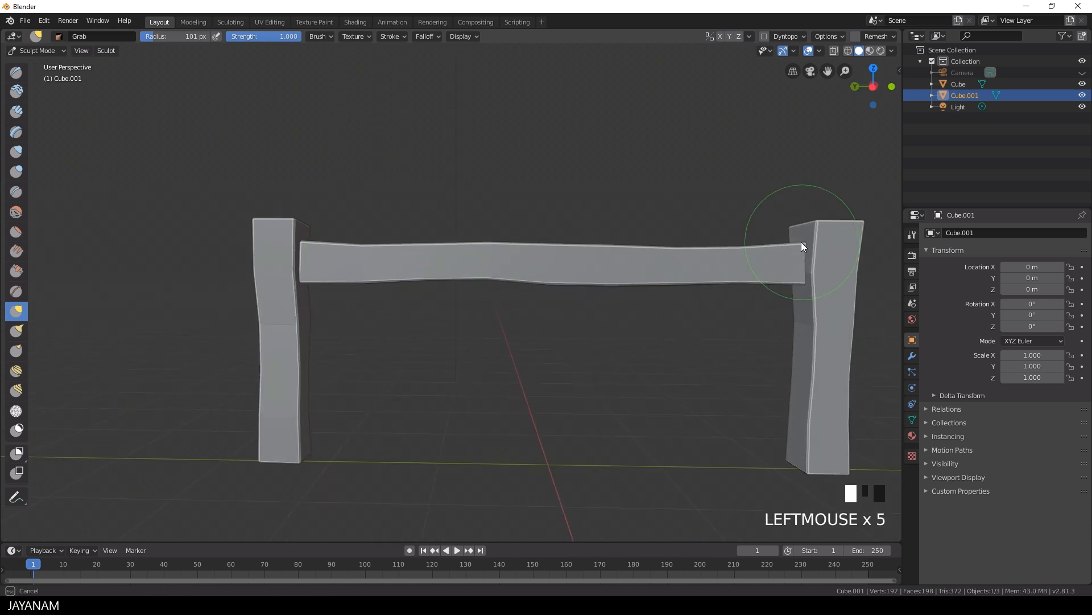
{"action": "left_click", "coordinate": [802, 283]}
{"action": "left_click", "coordinate": [297, 280]}
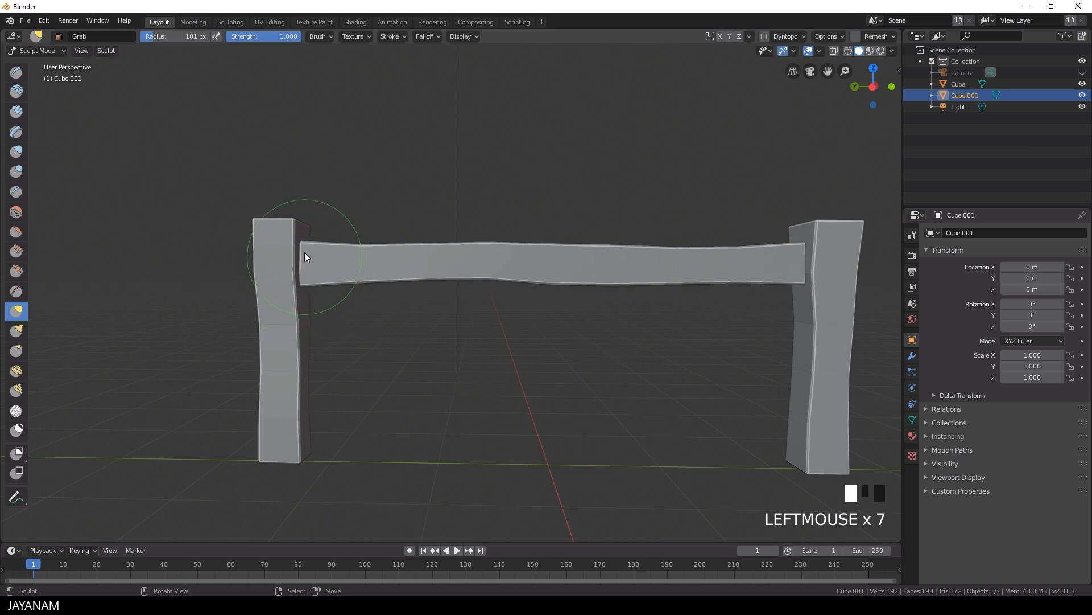
- Duplicate the rail's entire mesh in Edit Mode and lower the copy about 0.78 m along Z
{"action": "scroll", "coordinate": [292, 264], "scroll_direction": "down", "scroll_amount": 2}
{"action": "mouse_move", "coordinate": [292, 263]}
{"action": "middle_mouse_down"}
{"action": "mouse_move", "coordinate": [523, 271]}
{"action": "mouse_move", "coordinate": [495, 297]}
{"action": "mouse_move", "coordinate": [510, 300]}
{"action": "middle_mouse_up"}
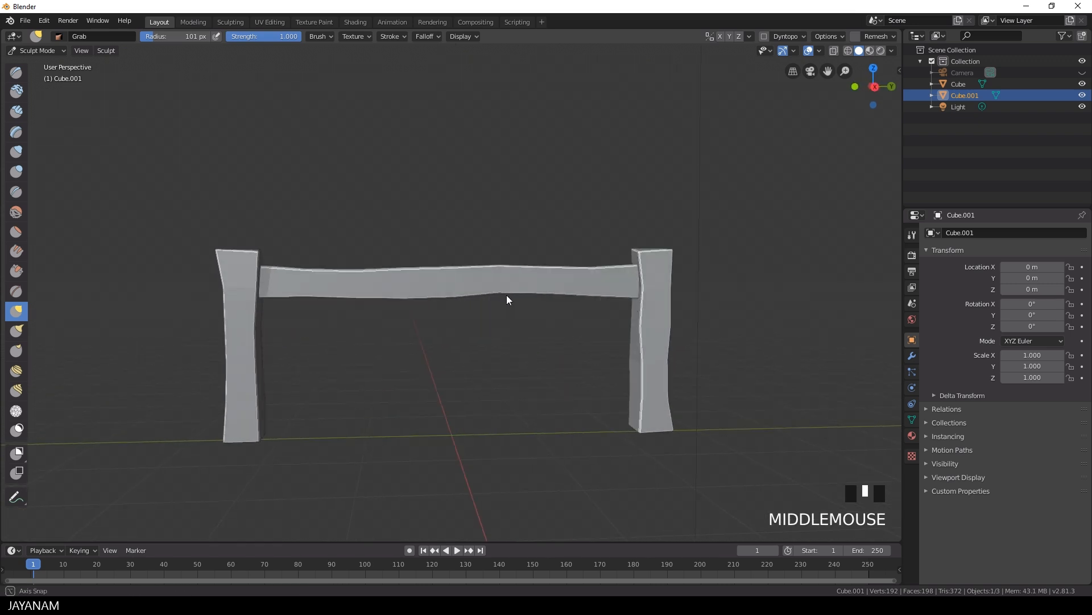
{"action": "key", "text": "Tab"}
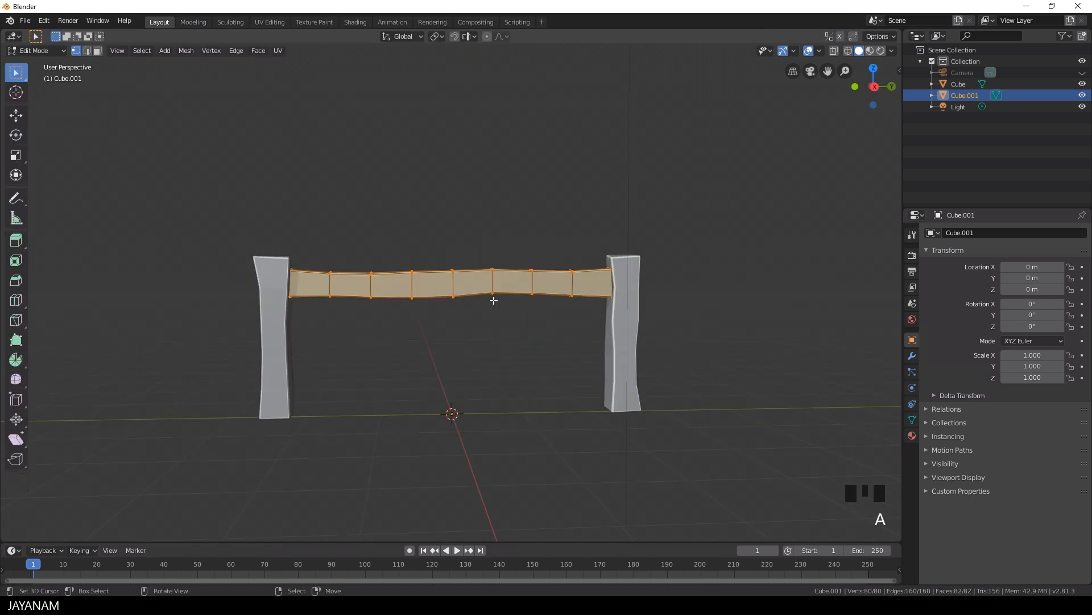
{"action": "key", "text": "shift+d"}
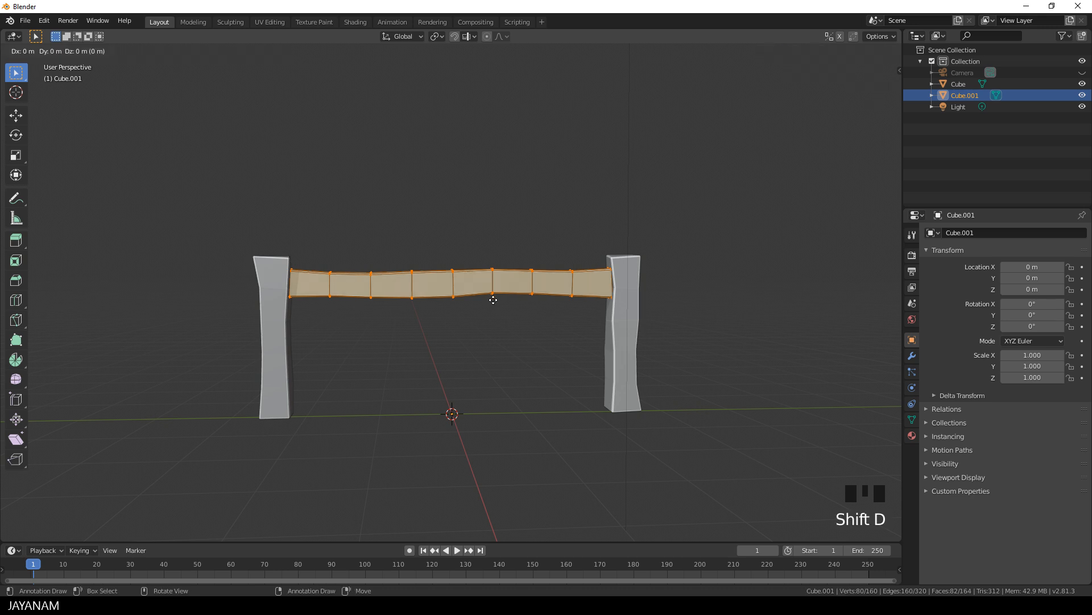
{"action": "key", "text": "g"}
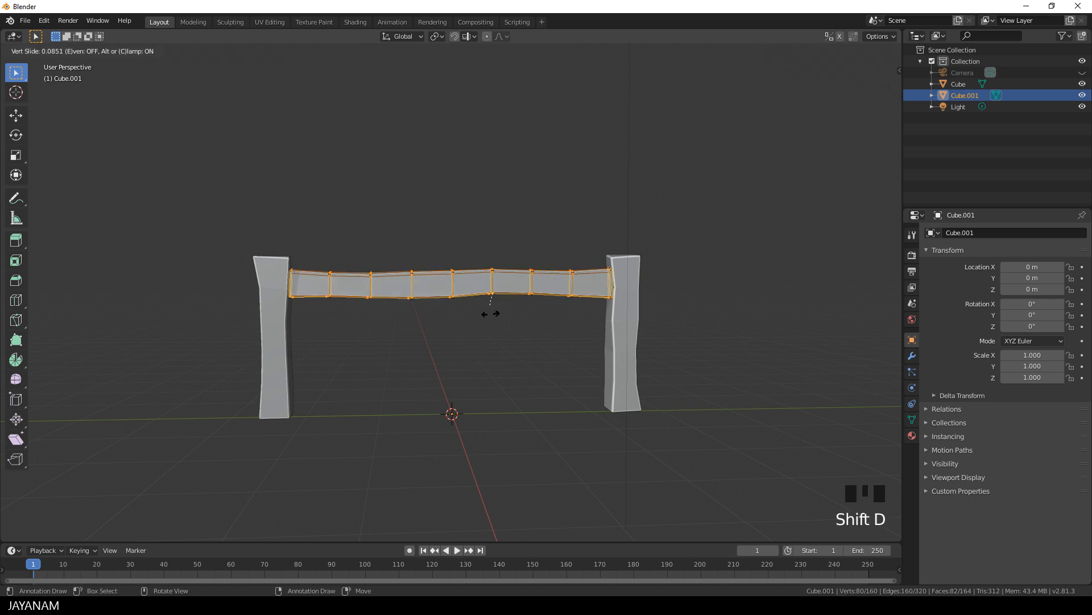
{"action": "key", "text": "Escape"}
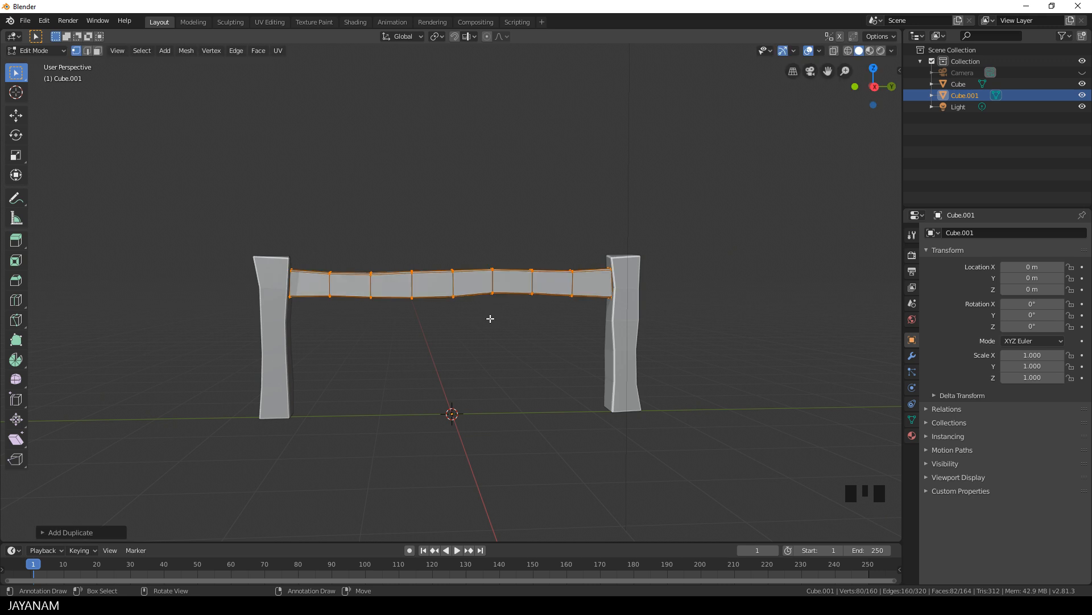
{"action": "key", "text": "g"}
{"action": "key", "text": "z"}
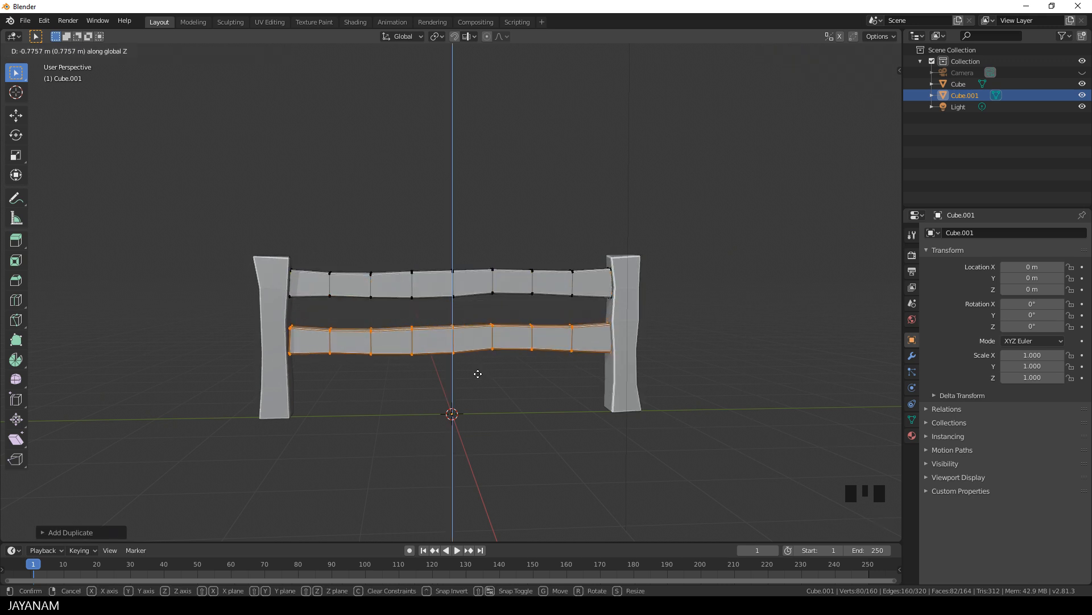
{"action": "left_click", "coordinate": [478, 374]}
- Back in Sculpt Mode, bend the lower rail's ends and middle with Grab strokes so it differs from the upper rail
{"action": "middle_click_drag", "start_coordinate": [478, 374], "coordinate": [505, 378]}
{"action": "scroll", "coordinate": [505, 377], "scroll_direction": "up", "scroll_amount": 2}
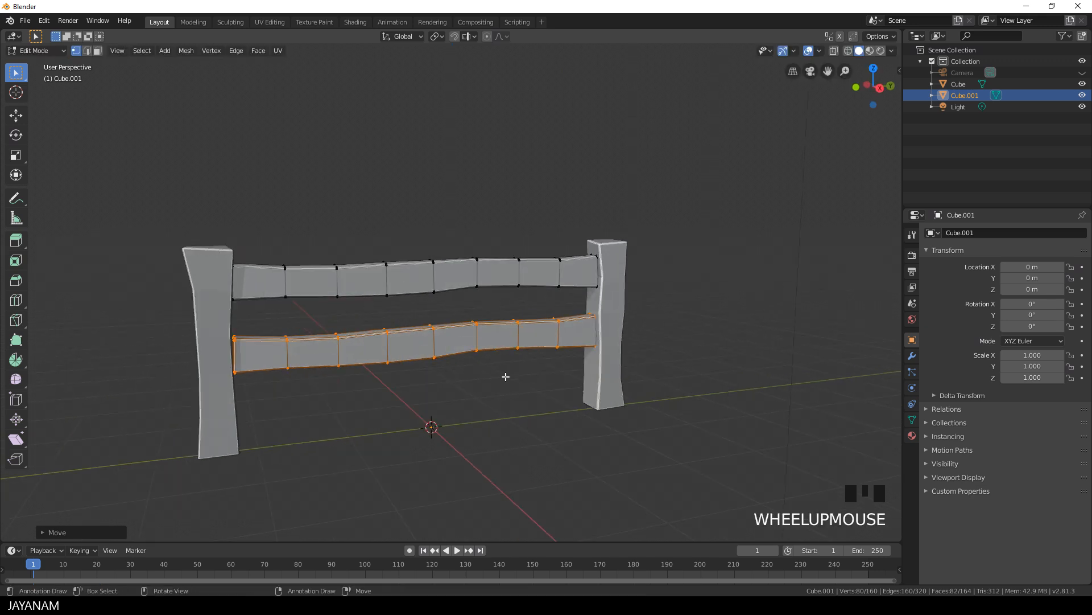
{"action": "scroll", "coordinate": [503, 375], "scroll_direction": "down", "scroll_amount": 2}
{"action": "key", "text": "Tab"}
{"action": "scroll", "coordinate": [482, 370], "scroll_direction": "up", "scroll_amount": 1}
{"action": "left_click_drag", "start_coordinate": [483, 346], "coordinate": [506, 342]}
{"action": "left_click", "coordinate": [510, 339]}
{"action": "left_click_drag", "start_coordinate": [587, 322], "coordinate": [583, 328]}
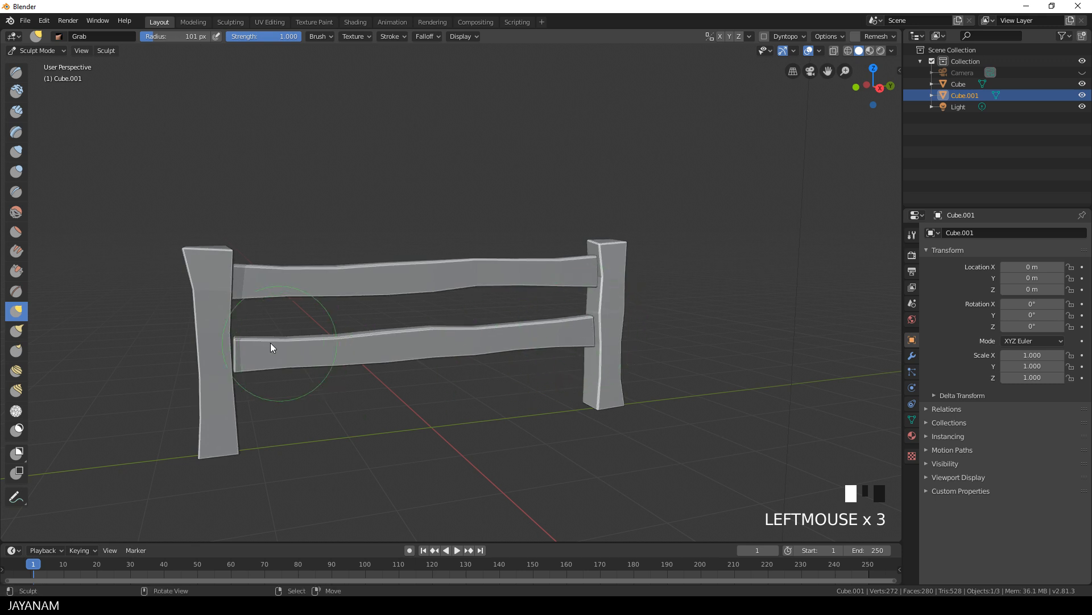
{"action": "left_click_drag", "start_coordinate": [244, 344], "coordinate": [236, 367]}
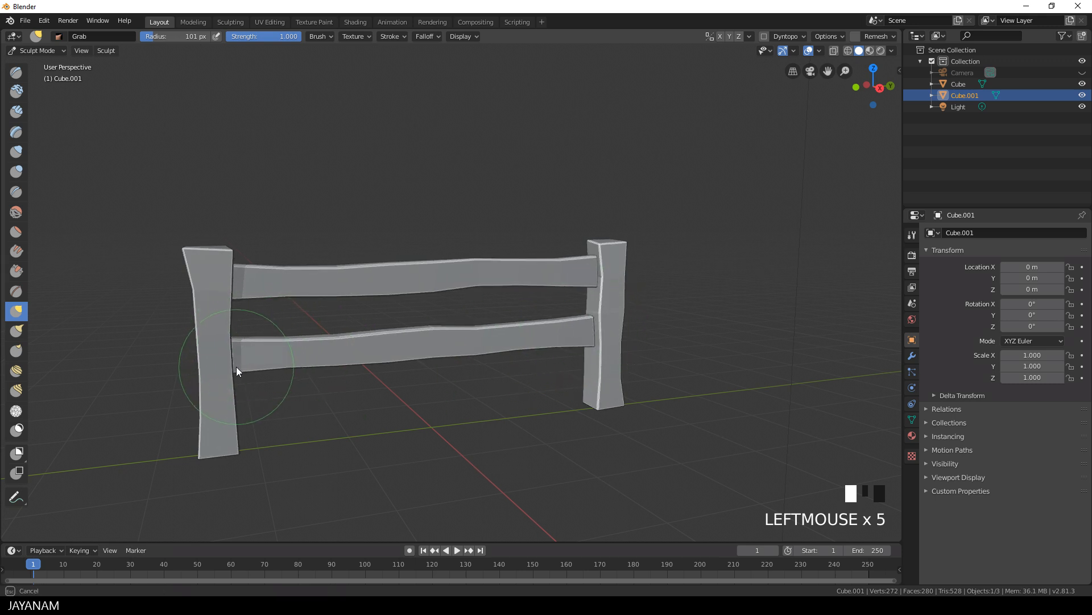
{"action": "left_click_drag", "start_coordinate": [429, 333], "coordinate": [428, 336]}
{"action": "left_click_drag", "start_coordinate": [346, 344], "coordinate": [315, 353]}
- Refine the lower rail's contour along its length with closer Grab strokes from the front
{"action": "scroll", "coordinate": [341, 352], "scroll_direction": "up", "scroll_amount": 1}
{"action": "scroll", "coordinate": [323, 380], "scroll_direction": "up", "scroll_amount": 1}
{"action": "middle_click_drag", "start_coordinate": [325, 375], "coordinate": [370, 355], "text": "shift"}
{"action": "middle_click_drag", "start_coordinate": [370, 355], "coordinate": [348, 342]}
{"action": "left_click_drag", "start_coordinate": [348, 341], "coordinate": [352, 334]}
{"action": "left_click_drag", "start_coordinate": [414, 292], "coordinate": [416, 295]}
{"action": "left_click_drag", "start_coordinate": [645, 305], "coordinate": [652, 293]}
- Reshape the lower rail's ends, upper edge and underside from the back of the fence with Grab strokes
{"action": "scroll", "coordinate": [336, 316], "scroll_direction": "down", "scroll_amount": 2}
{"action": "middle_click_drag", "start_coordinate": [335, 316], "coordinate": [538, 322]}
{"action": "left_click_drag", "start_coordinate": [642, 287], "coordinate": [641, 291]}
{"action": "left_click_drag", "start_coordinate": [567, 285], "coordinate": [568, 290]}
{"action": "left_click_drag", "start_coordinate": [394, 289], "coordinate": [362, 289]}
{"action": "left_click_drag", "start_coordinate": [164, 284], "coordinate": [161, 282]}
{"action": "left_click_drag", "start_coordinate": [161, 319], "coordinate": [161, 318]}
{"action": "left_click_drag", "start_coordinate": [213, 283], "coordinate": [217, 316]}
{"action": "left_click_drag", "start_coordinate": [276, 295], "coordinate": [278, 298]}
{"action": "left_click_drag", "start_coordinate": [571, 310], "coordinate": [572, 313]}
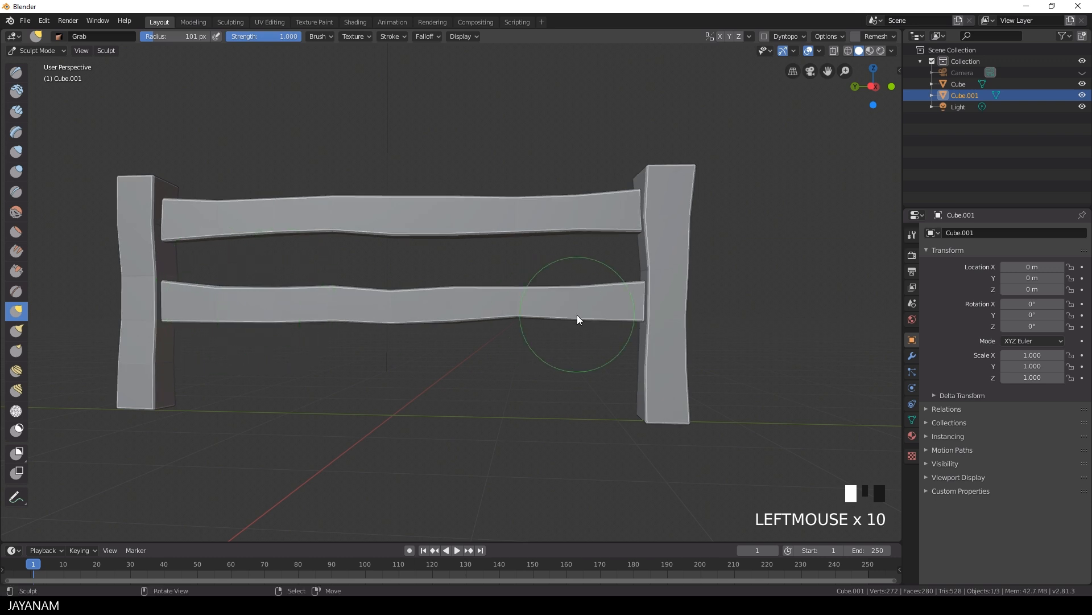
{"action": "scroll", "coordinate": [669, 313], "scroll_direction": "down", "scroll_amount": 3}
{"action": "middle_click_drag", "start_coordinate": [668, 309], "coordinate": [521, 248]}
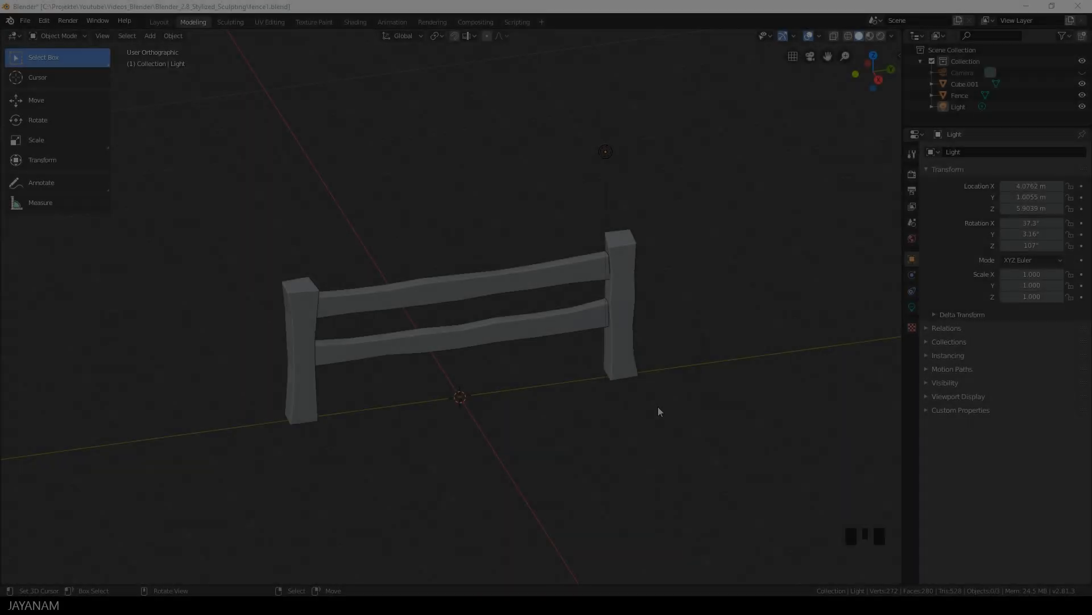
- Scale both posts' entire mesh to about 0.81 along Y in Edit Mode, so the rails extend past them
{"action": "middle_click_drag", "start_coordinate": [659, 411], "coordinate": [629, 496]}
{"action": "key", "text": "KP_5"}
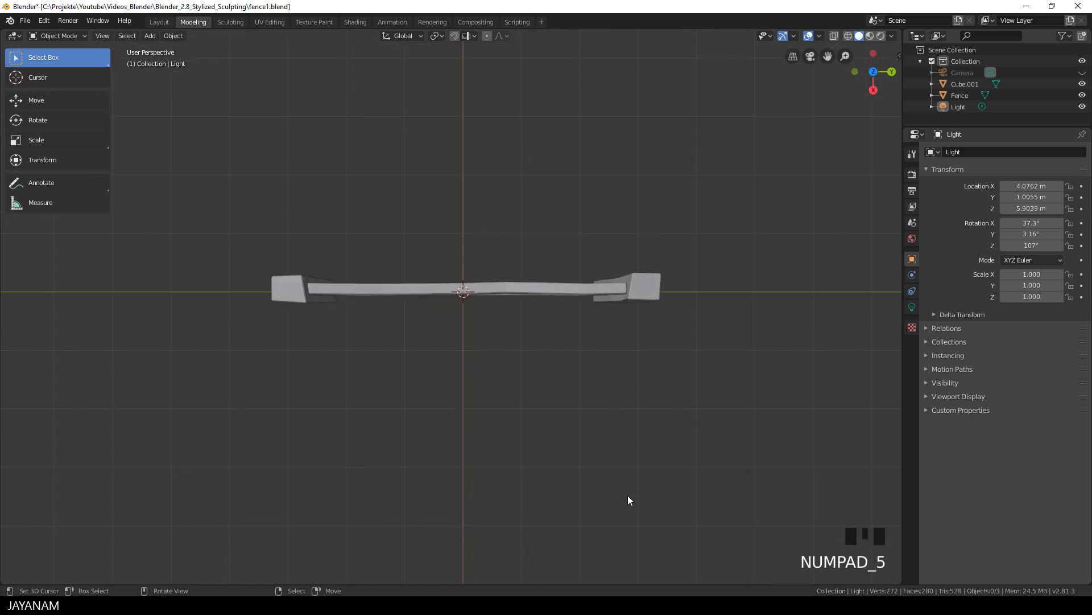
{"action": "key", "text": "KP_5"}
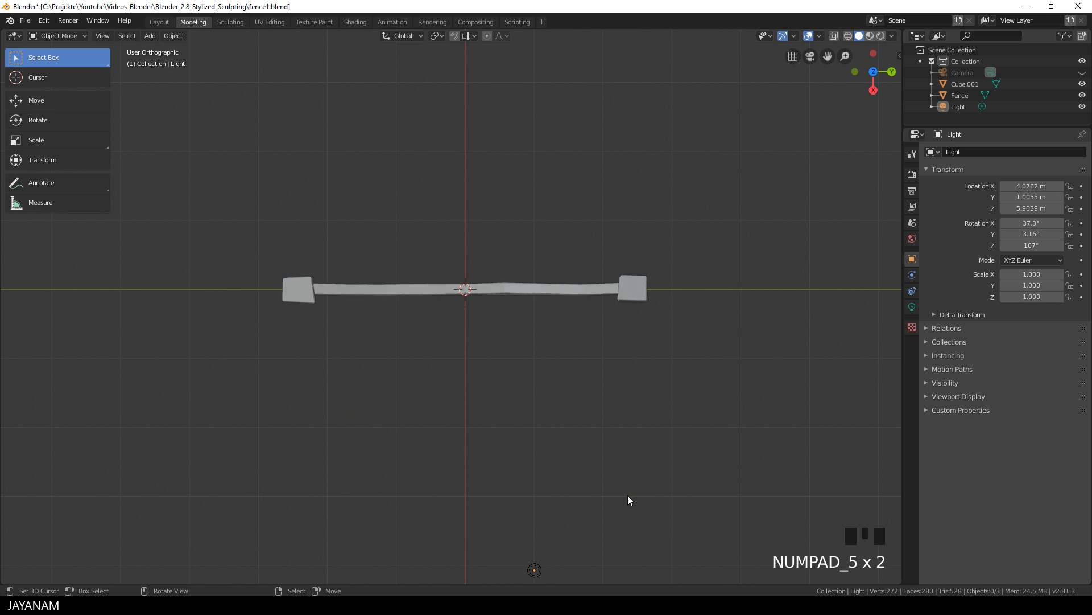
{"action": "right_click", "coordinate": [292, 286]}
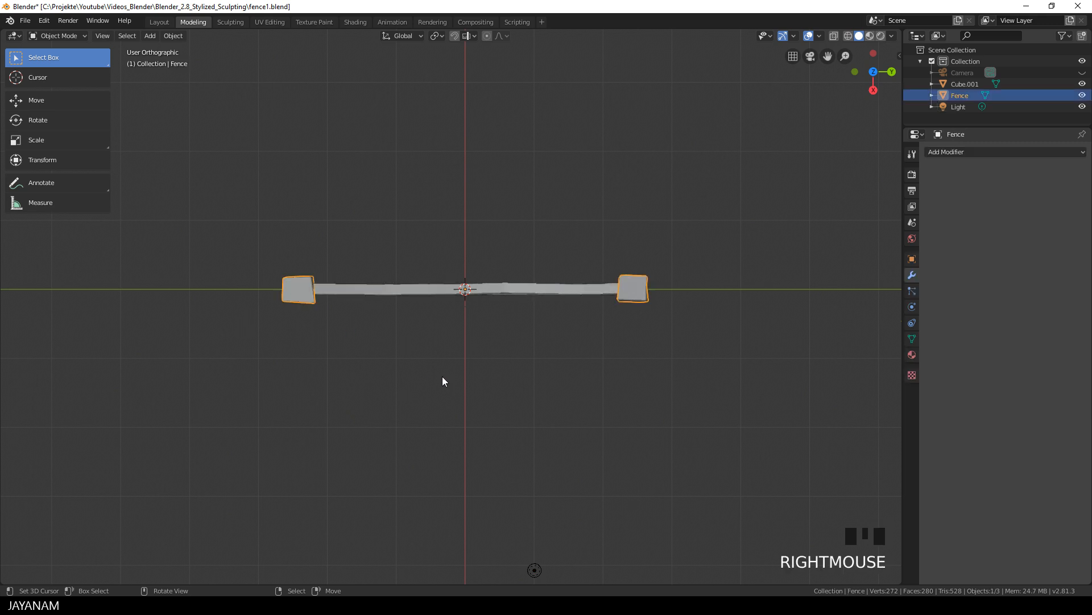
{"action": "key", "text": "Tab"}
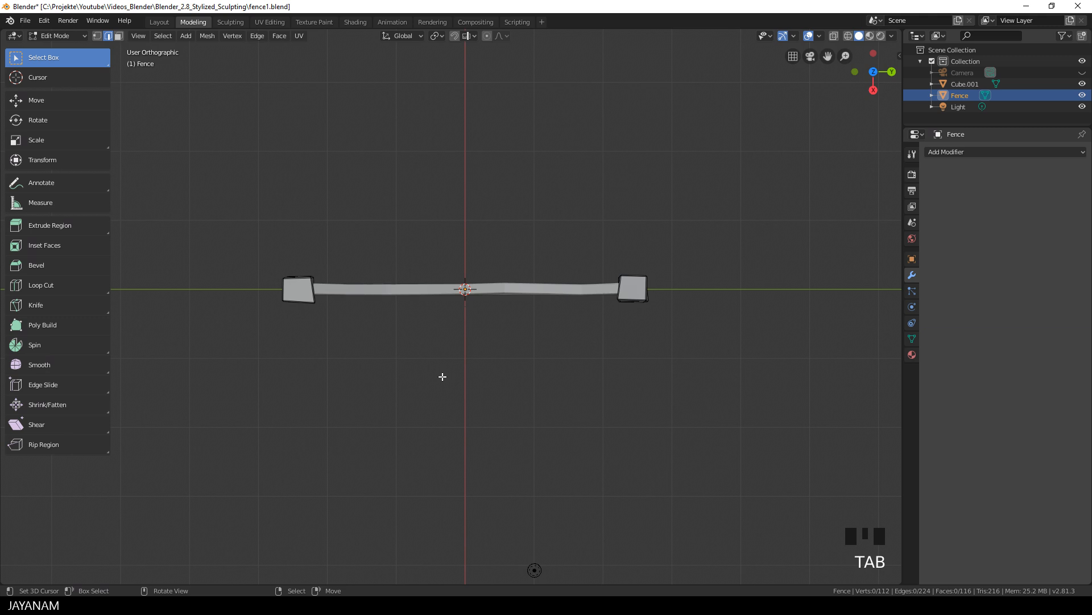
{"action": "key", "text": "a"}
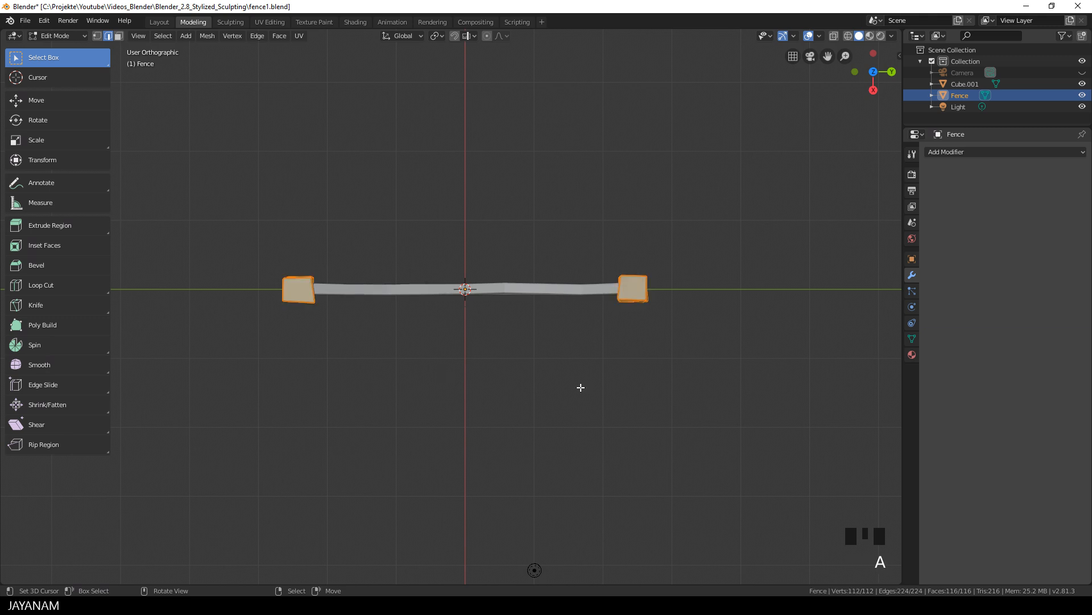
{"action": "key", "text": "s"}
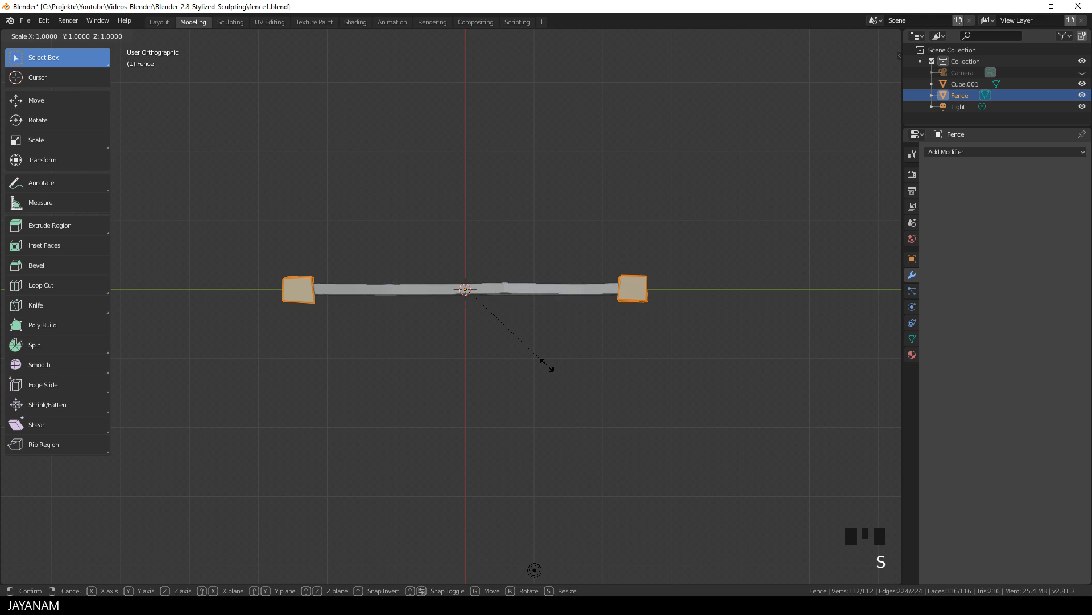
{"action": "key", "text": "y"}
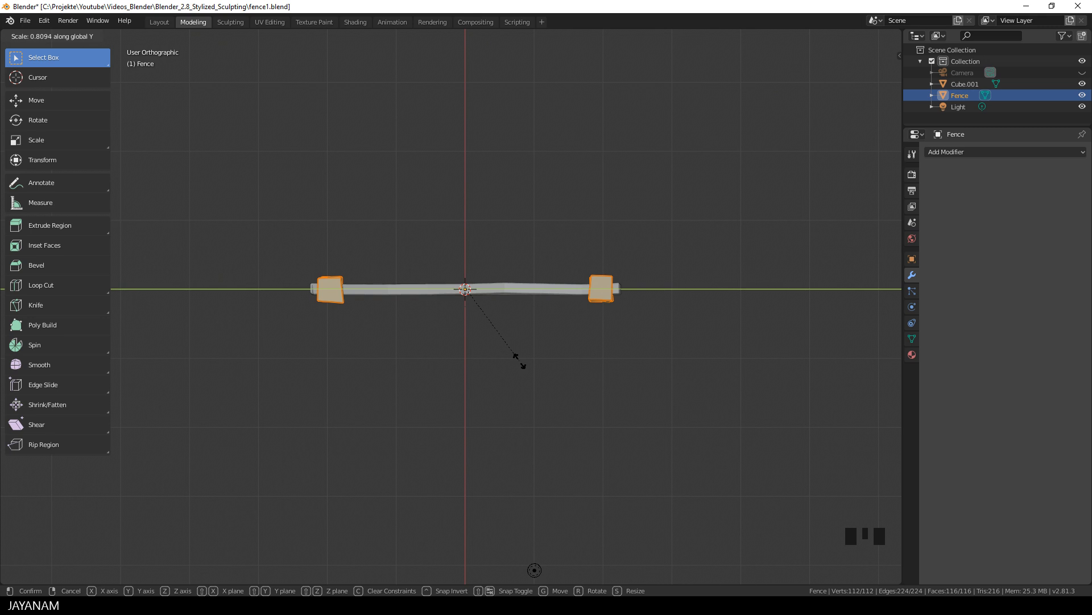
{"action": "left_click", "coordinate": [519, 361]}
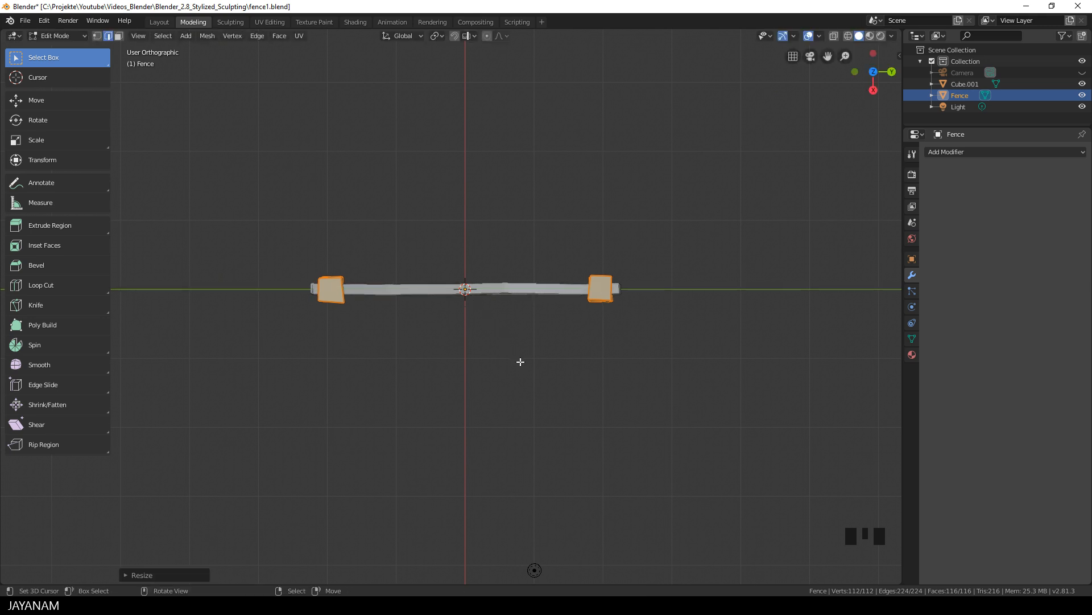
{"action": "scroll", "coordinate": [527, 385], "scroll_direction": "down", "scroll_amount": 2}
{"action": "middle_click_drag", "start_coordinate": [527, 385], "coordinate": [563, 325]}
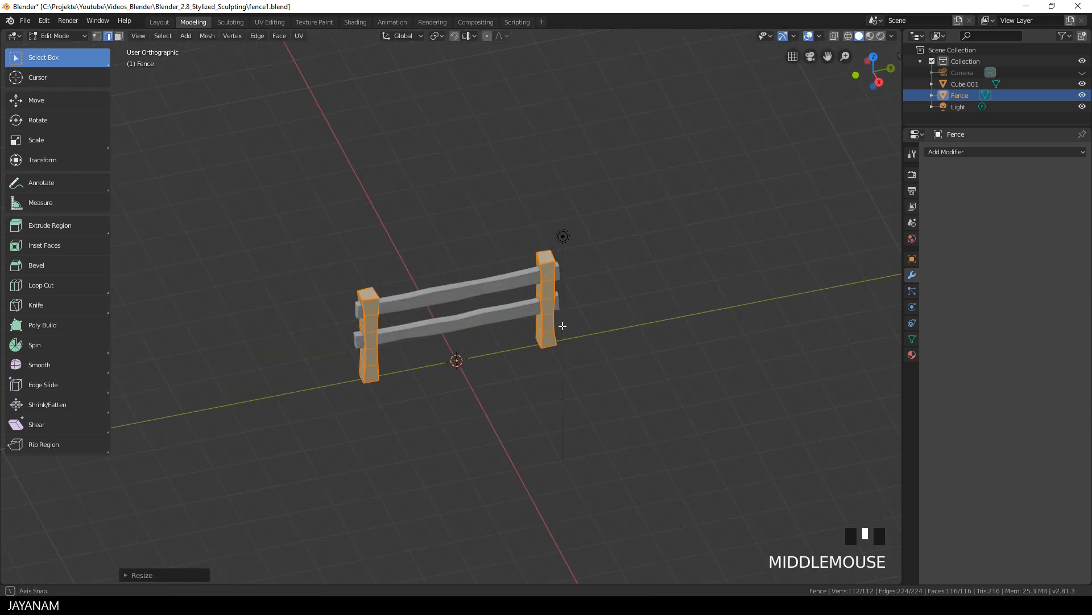
{"action": "key", "text": "Tab"}
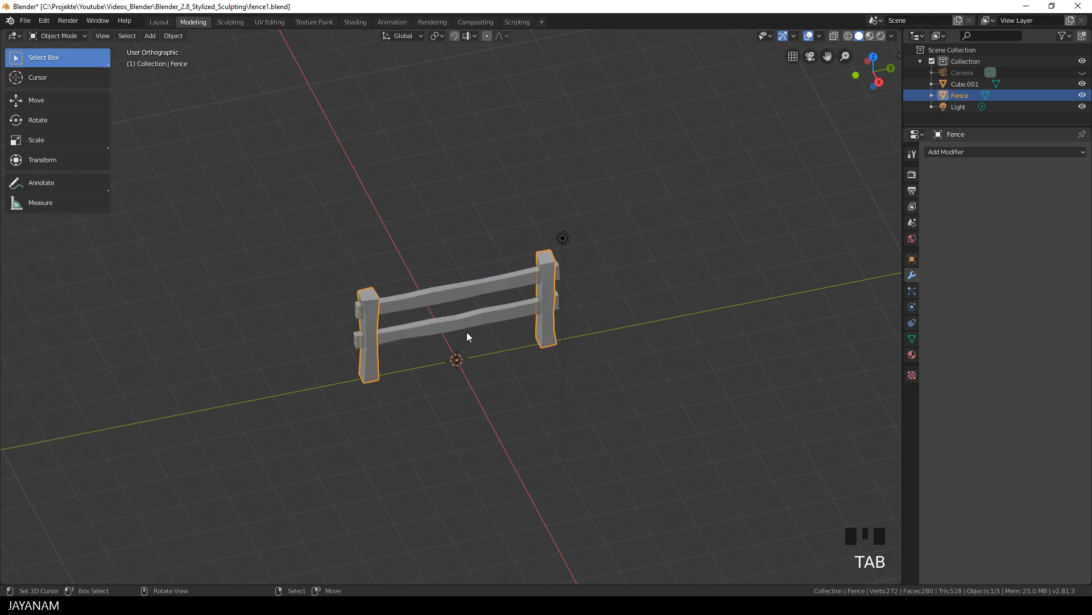
- Thin both rails by scaling their entire mesh to about 0.76 along X in Edit Mode
{"action": "right_click", "coordinate": [448, 297]}
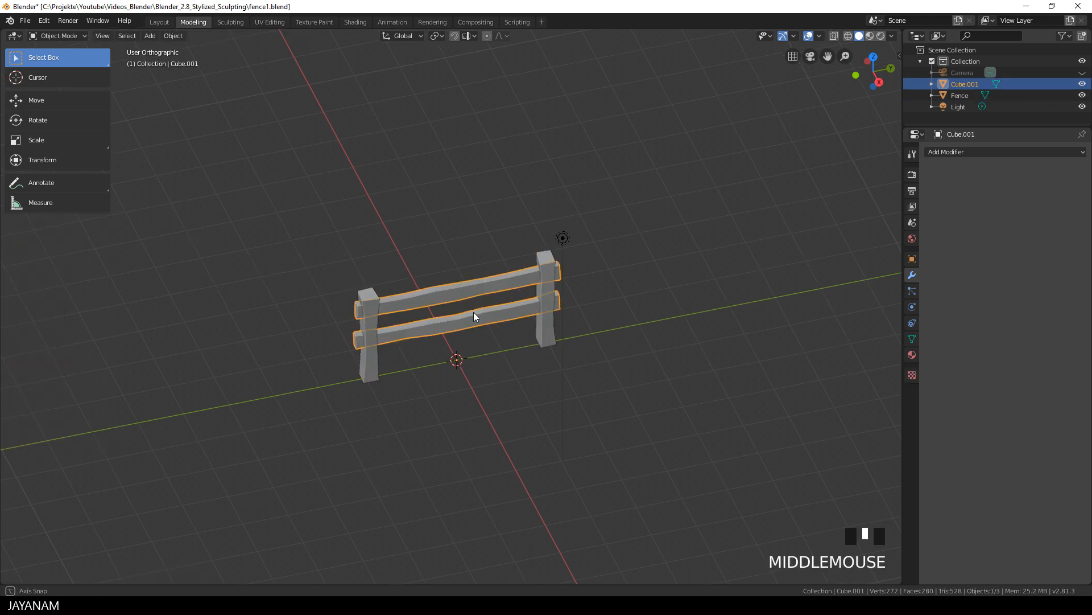
{"action": "middle_click_drag", "start_coordinate": [473, 309], "coordinate": [504, 331]}
{"action": "key", "text": "Tab"}
{"action": "key", "text": "a"}
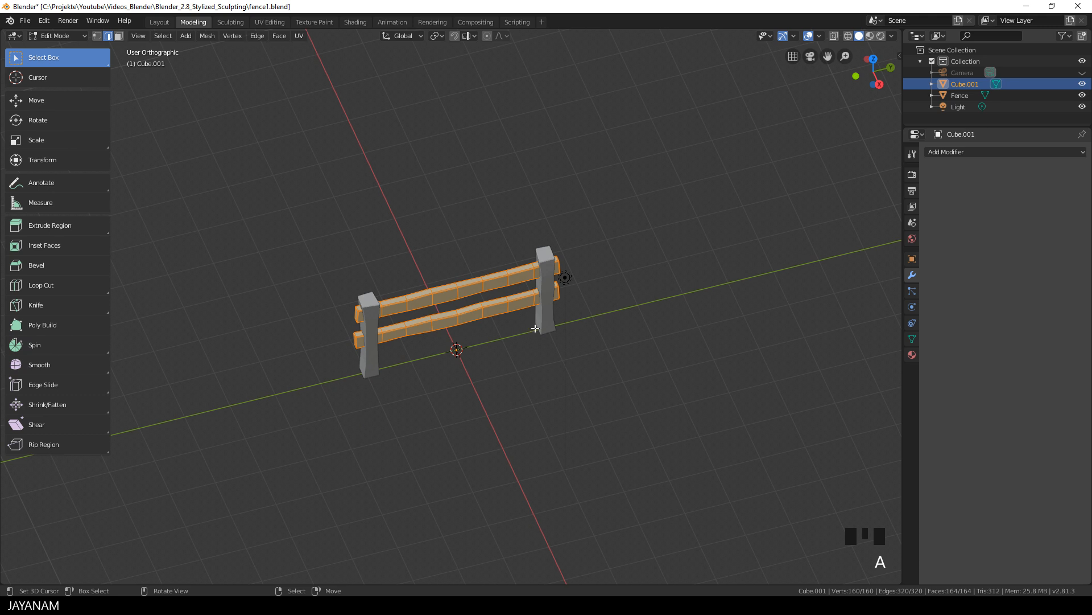
{"action": "middle_click_drag", "start_coordinate": [561, 305], "coordinate": [541, 373]}
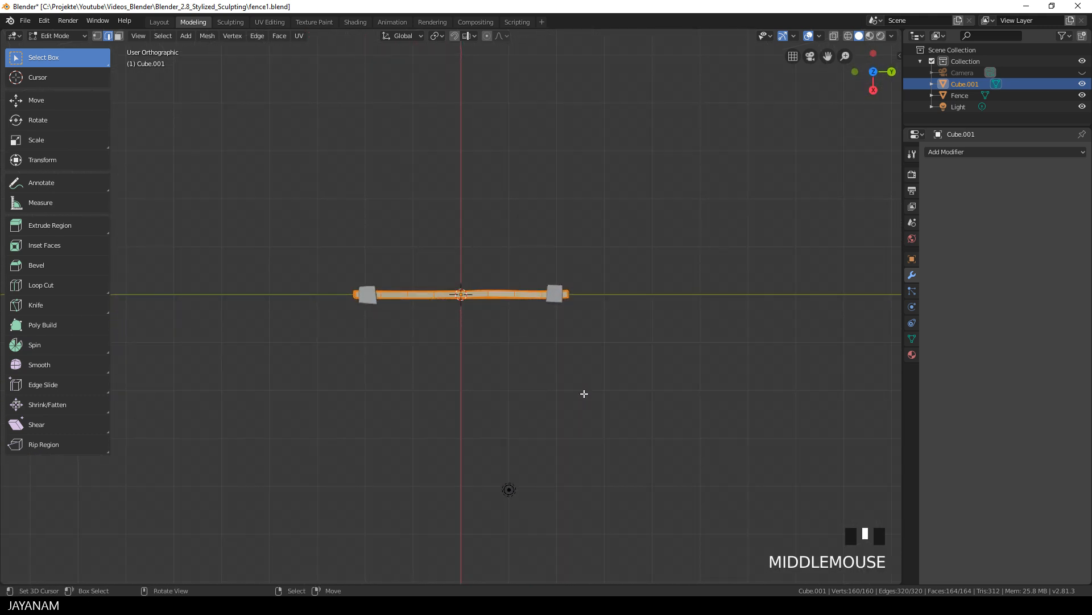
{"action": "key", "text": "s"}
{"action": "key", "text": "x"}
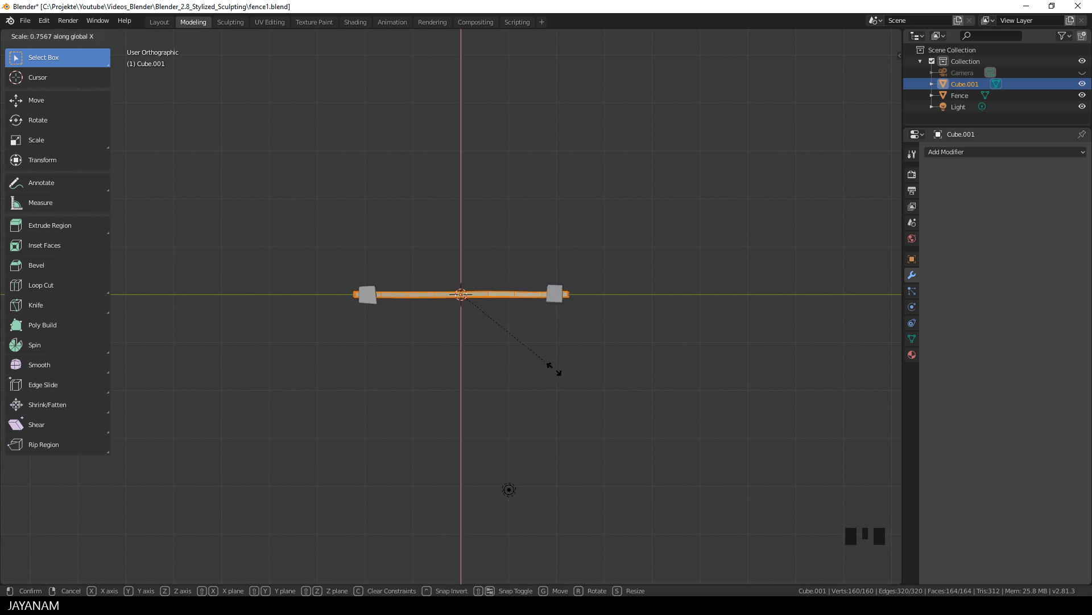
{"action": "left_click", "coordinate": [555, 368]}
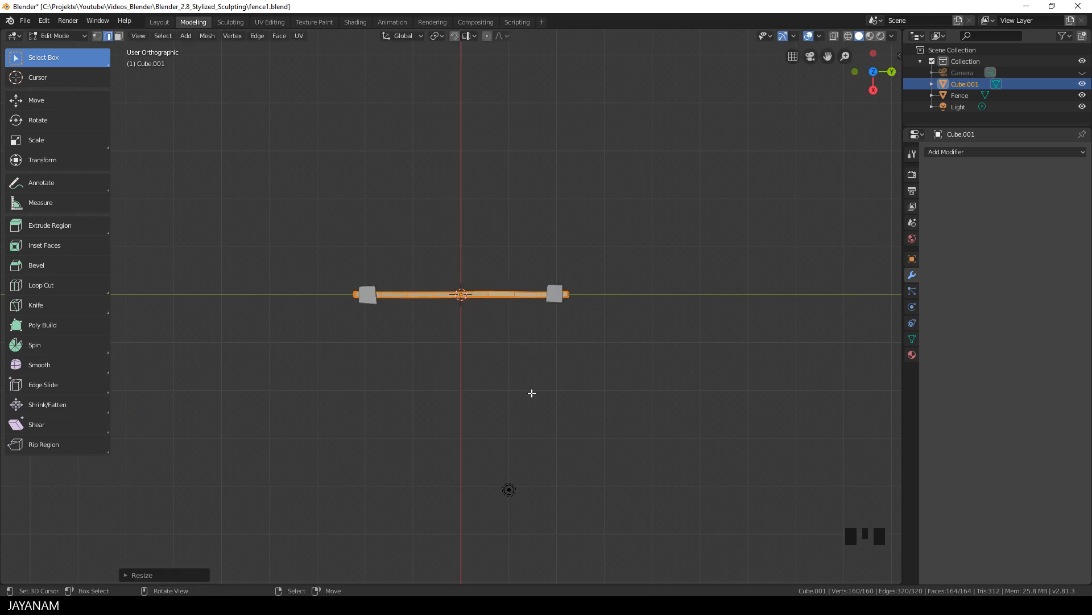
- Move both rails about 0.2 m along X and then about 0.07 m further, in front of the posts
{"action": "key", "text": "g"}
{"action": "key", "text": "z"}
{"action": "key", "text": "x"}
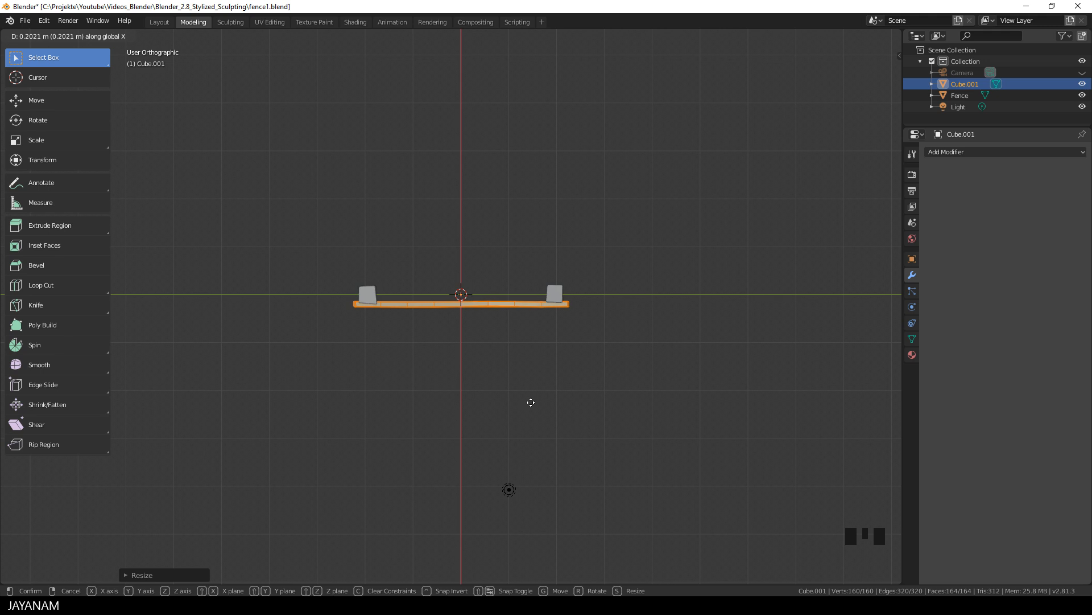
{"action": "left_click", "coordinate": [531, 403]}
{"action": "middle_click_drag", "start_coordinate": [534, 408], "coordinate": [499, 336]}
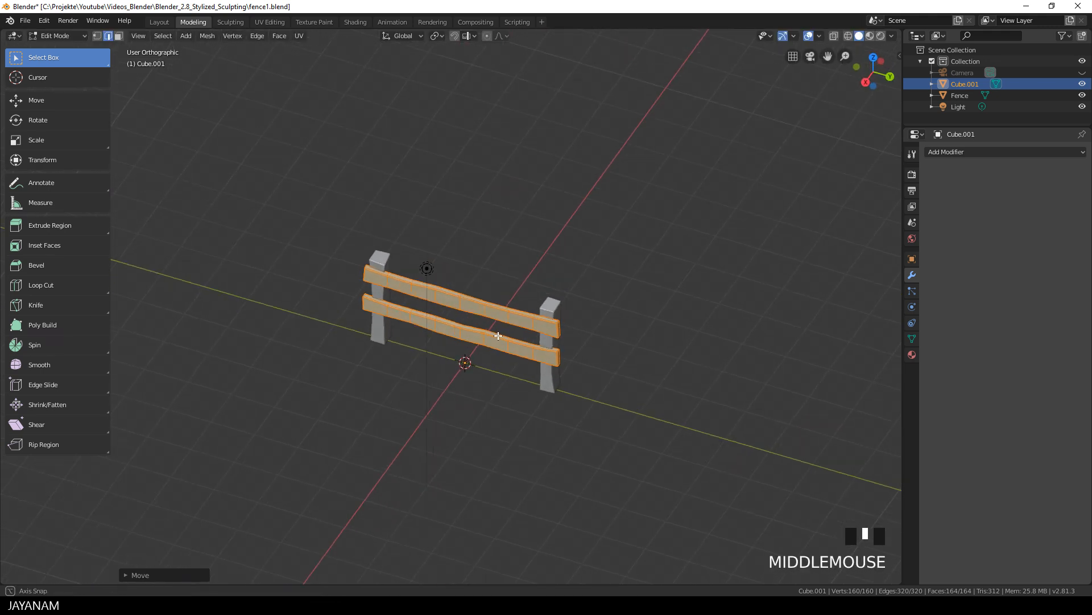
{"action": "key", "text": "g"}
{"action": "key", "text": "x"}
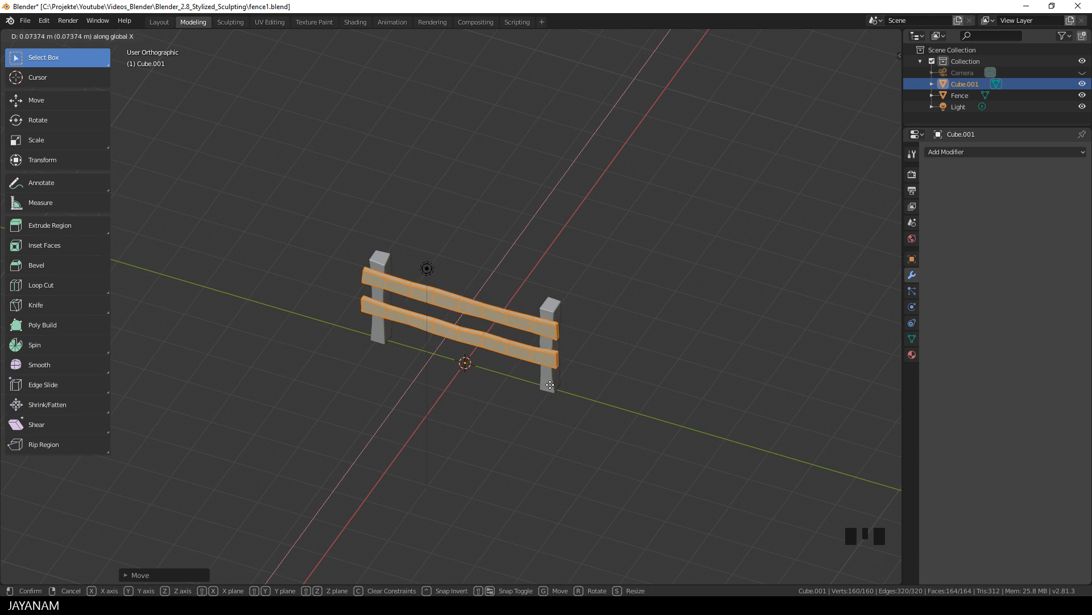
{"action": "left_click", "coordinate": [551, 385]}
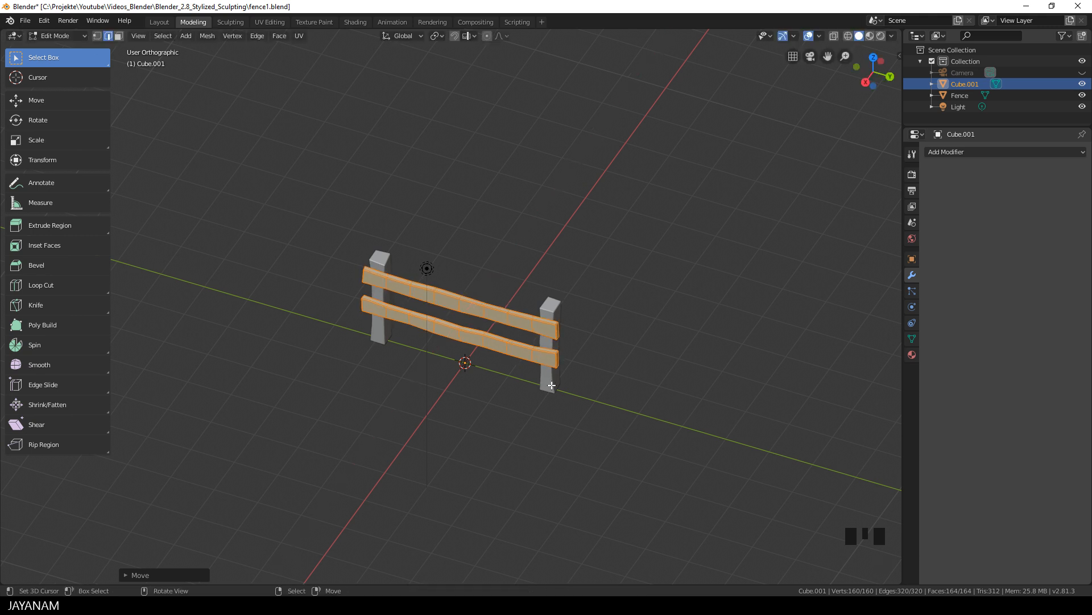
- Select only the lower rail's linked mesh and rotate it about 3.5° around X
{"action": "key", "text": "a"}
{"action": "key", "text": "a"}
{"action": "key", "text": "a"}
{"action": "middle_click_drag", "start_coordinate": [551, 385], "coordinate": [543, 354]}
{"action": "scroll", "coordinate": [511, 386], "scroll_direction": "up", "scroll_amount": 1}
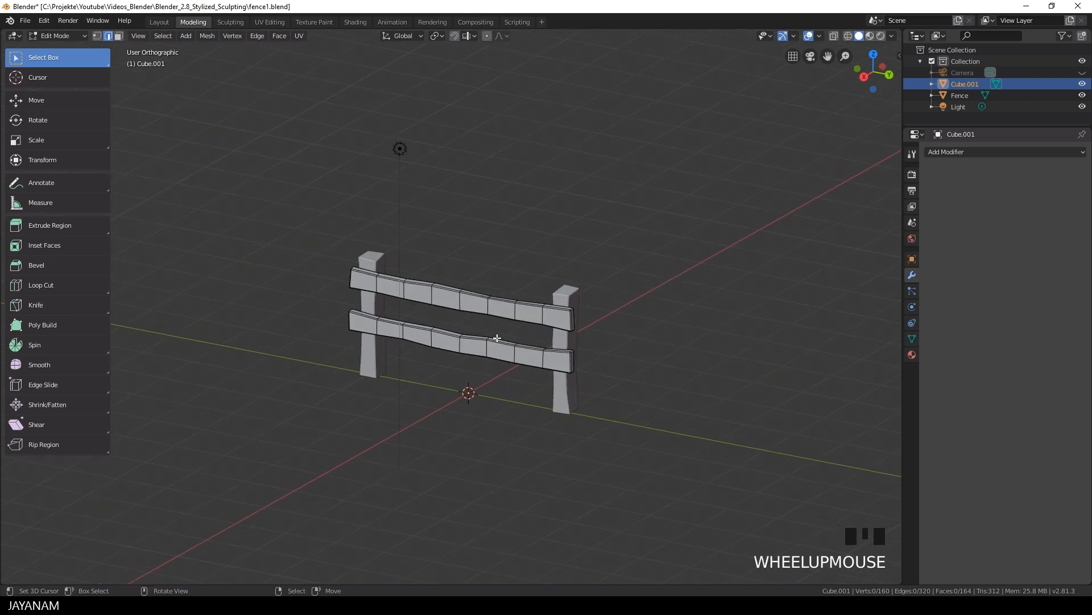
{"action": "key", "text": "l"}
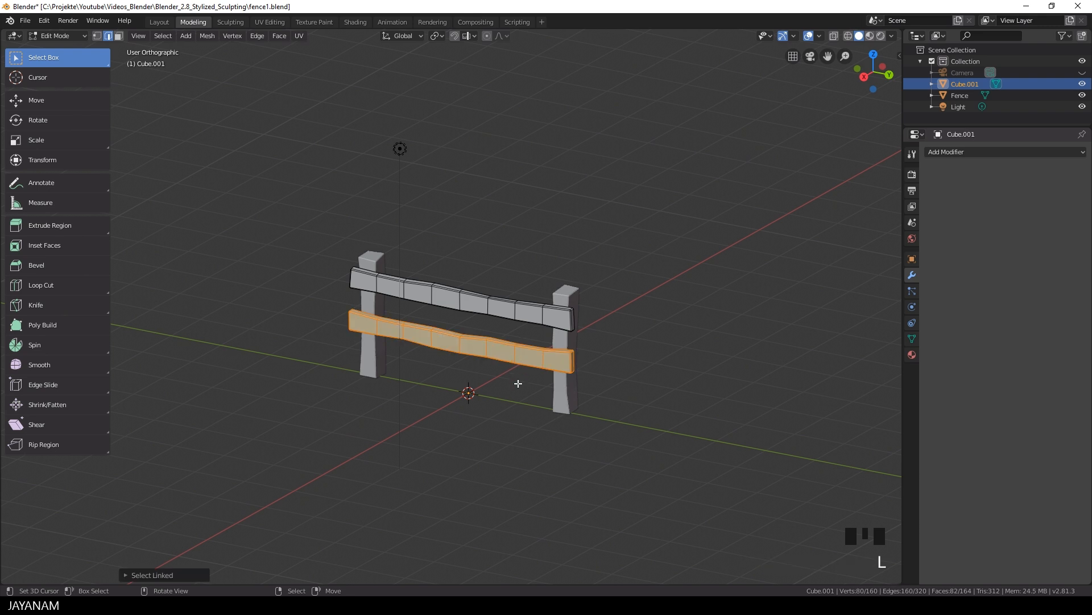
{"action": "key", "text": "r"}
{"action": "key", "text": "x"}
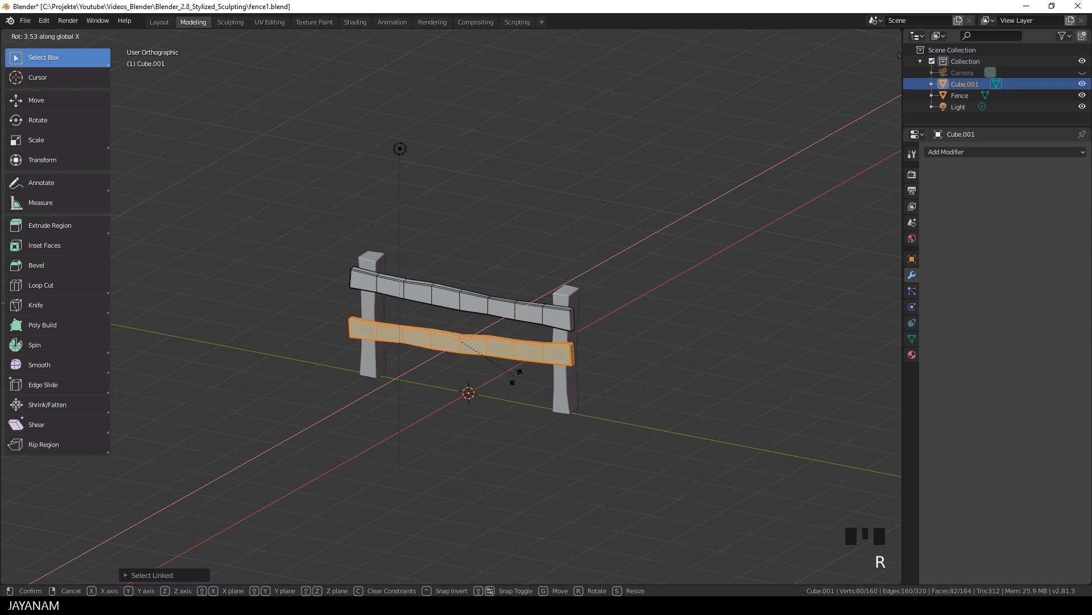
{"action": "left_click", "coordinate": [516, 376]}
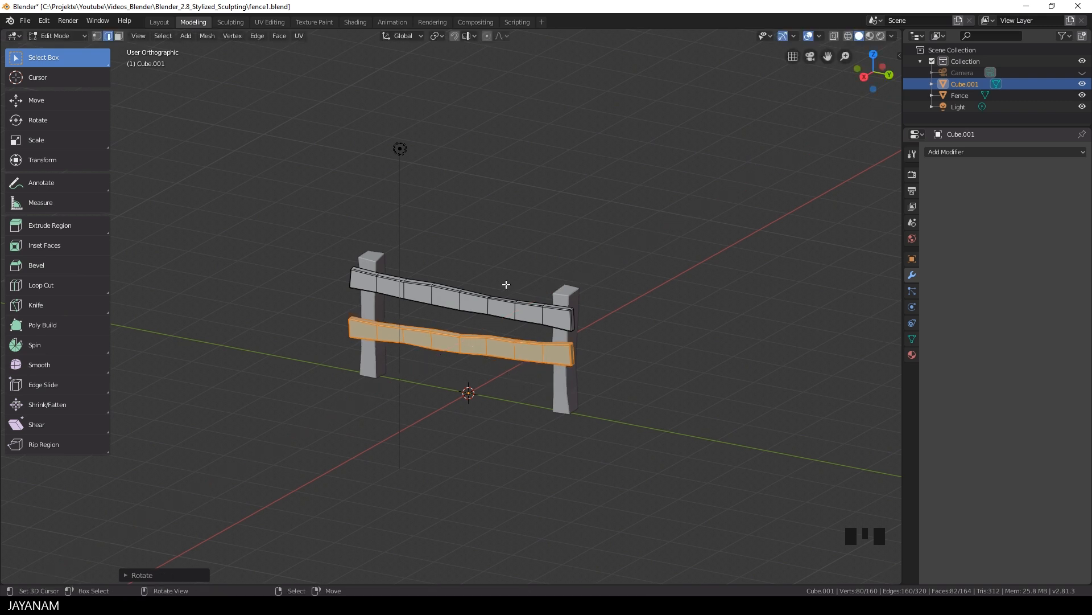
- Select only the upper rail's linked mesh, lower it about 0.1 m along Z, and return to Object Mode with nothing selected
{"action": "key", "text": "a"}
{"action": "key", "text": "a"}
{"action": "key", "text": "a"}
{"action": "key", "text": "a"}
{"action": "key", "text": "l"}
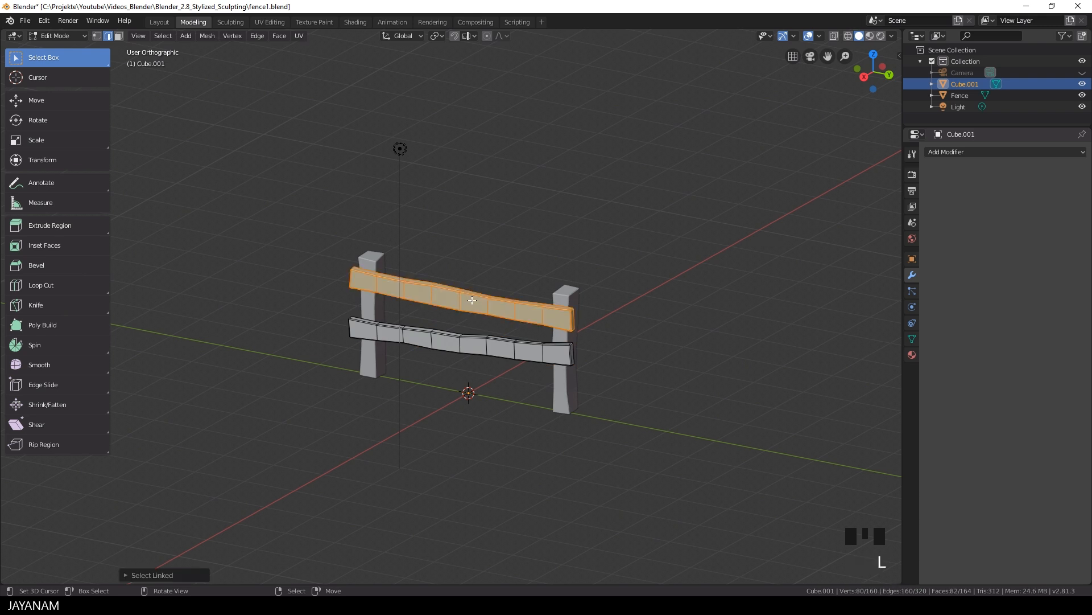
{"action": "key", "text": "g"}
{"action": "key", "text": "z"}
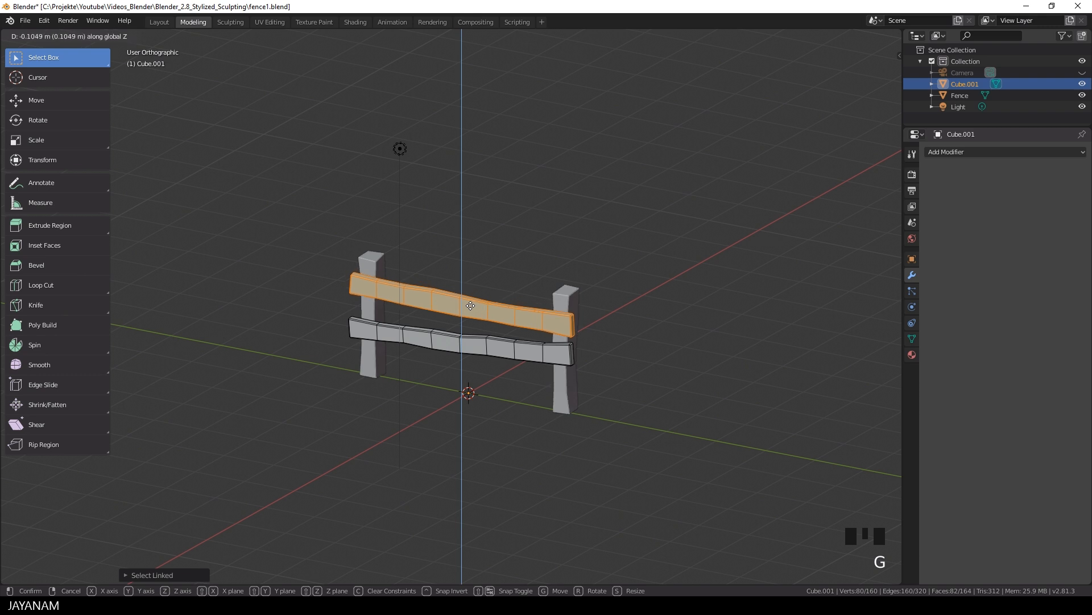
{"action": "left_click", "coordinate": [471, 305]}
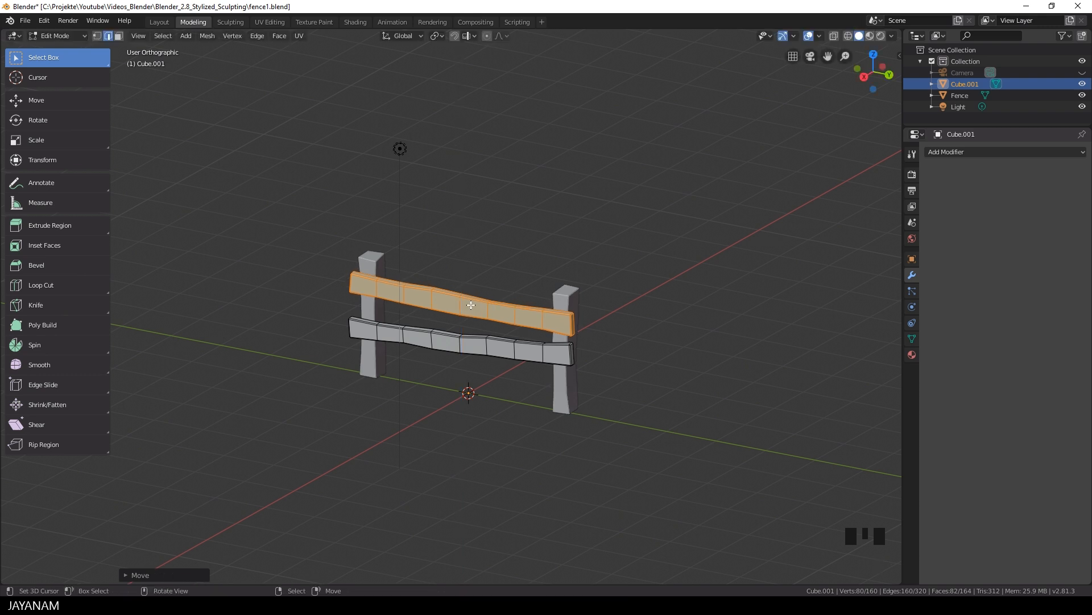
{"action": "key", "text": "a"}
{"action": "scroll", "coordinate": [507, 369], "scroll_direction": "down", "scroll_amount": 2}
{"action": "key", "text": "a"}
{"action": "key", "text": "a"}
{"action": "key", "text": "a"}
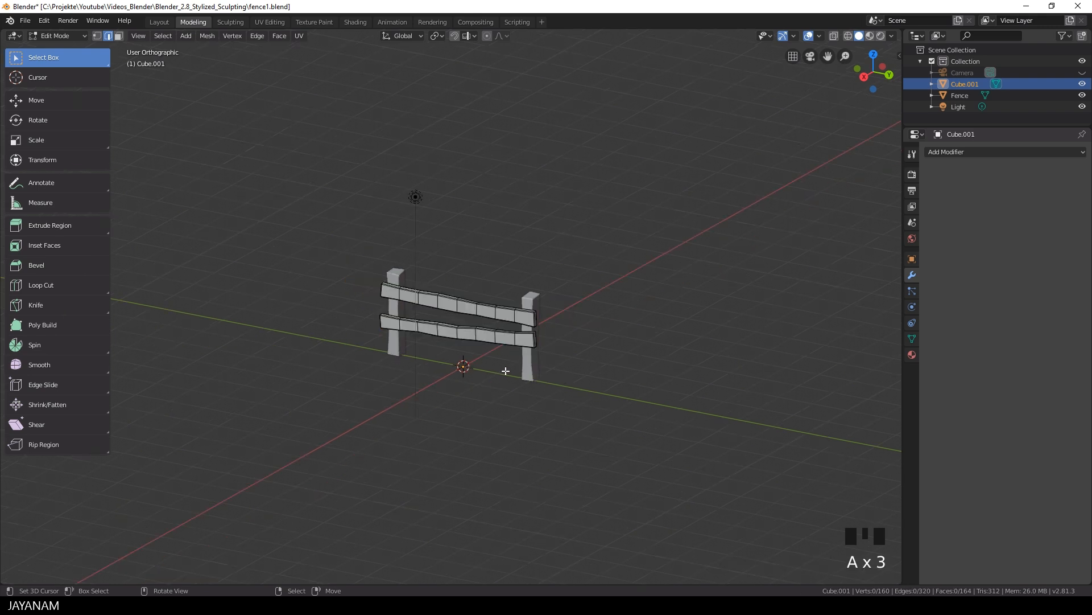
{"action": "right_click", "coordinate": [602, 342]}
{"action": "key", "text": "Tab"}
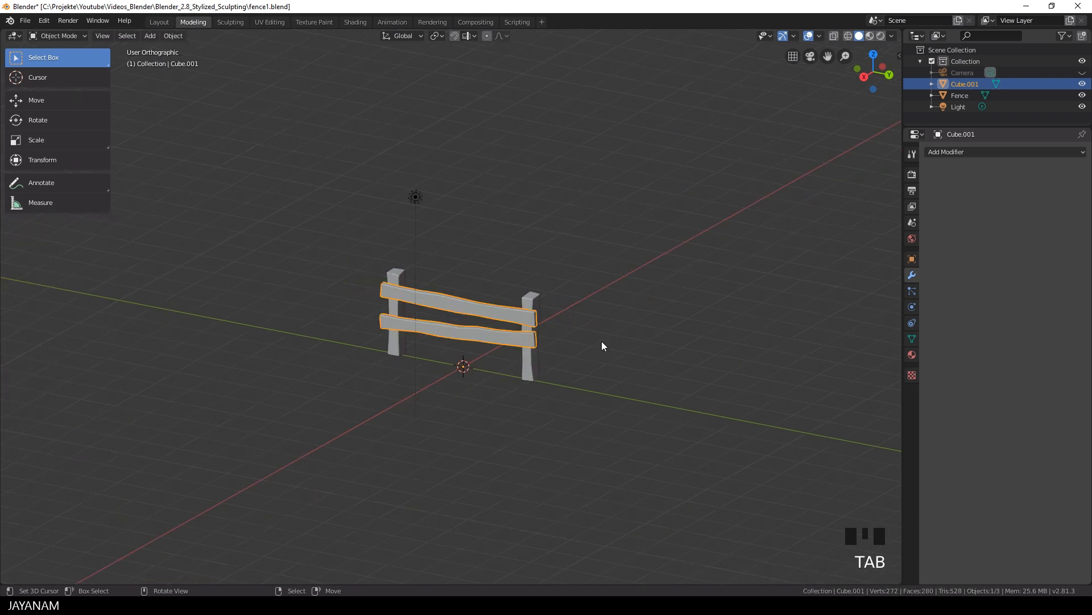
{"action": "right_click", "coordinate": [602, 342]}
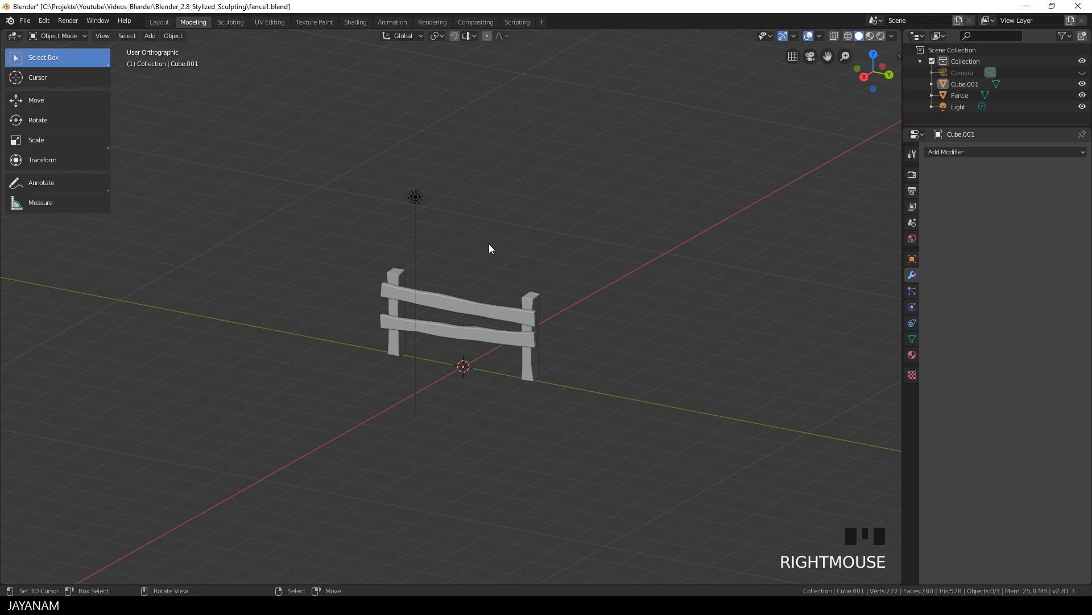
- Hide the light and the viewport overlays to inspect the plain fence
{"action": "right_click", "coordinate": [412, 197]}
{"action": "key", "text": "h"}
{"action": "scroll", "coordinate": [657, 379], "scroll_direction": "up", "scroll_amount": 2}
{"action": "middle_click_drag", "start_coordinate": [657, 378], "coordinate": [629, 330]}
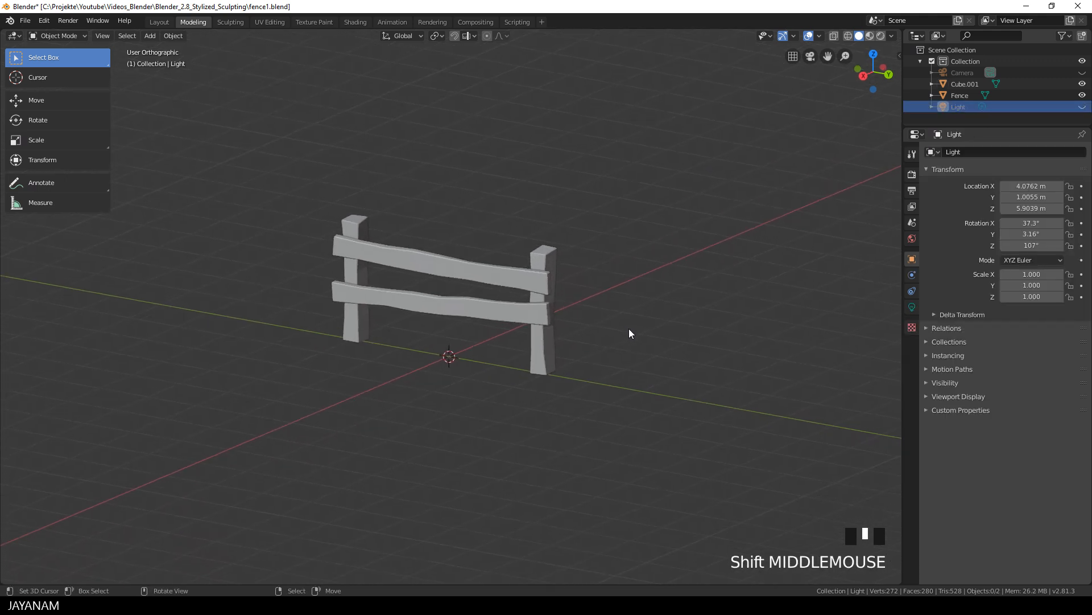
{"action": "left_click", "coordinate": [809, 36]}
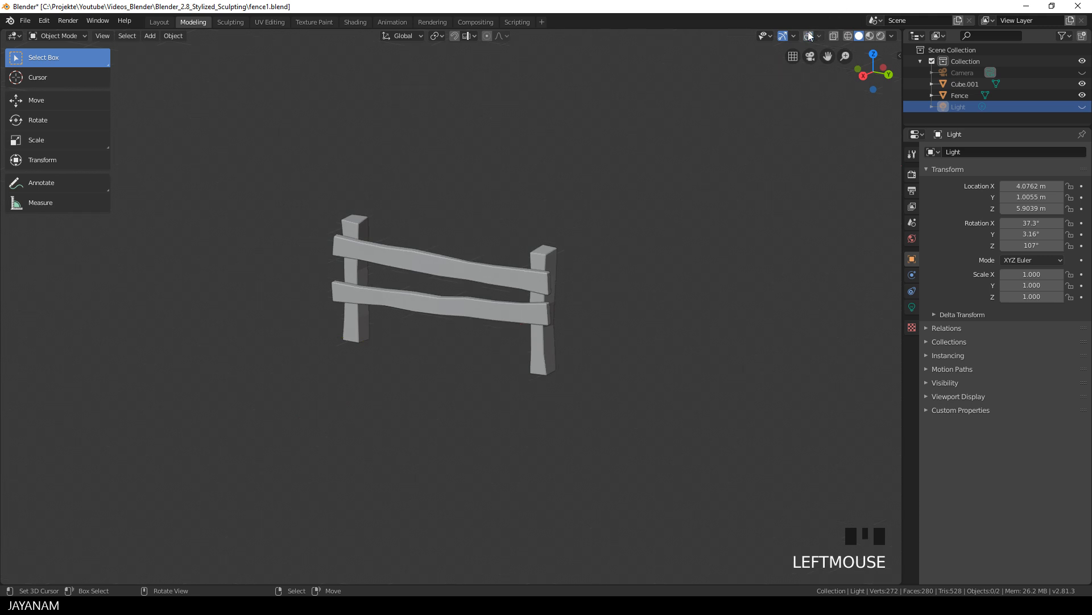
{"action": "middle_click_drag", "start_coordinate": [520, 337], "coordinate": [594, 333]}
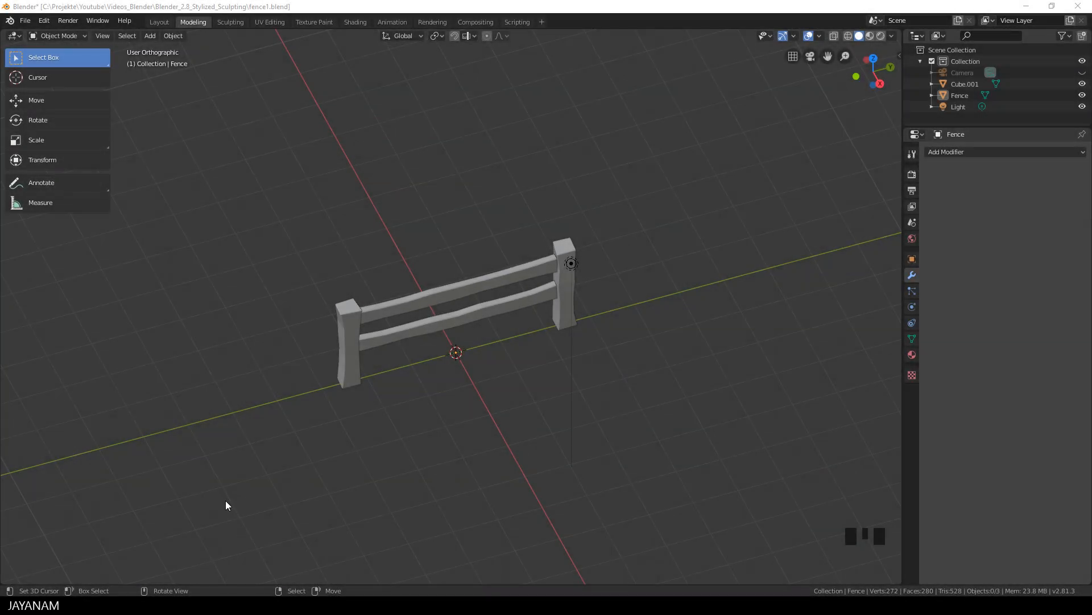
- Scale the entire mesh of both posts along Y in Edit Mode to bring the posts closer together, and return to Object Mode
{"action": "middle_click_drag", "start_coordinate": [578, 334], "coordinate": [573, 343]}
{"action": "right_click", "coordinate": [573, 260]}
{"action": "middle_click_drag", "start_coordinate": [574, 261], "coordinate": [648, 339]}
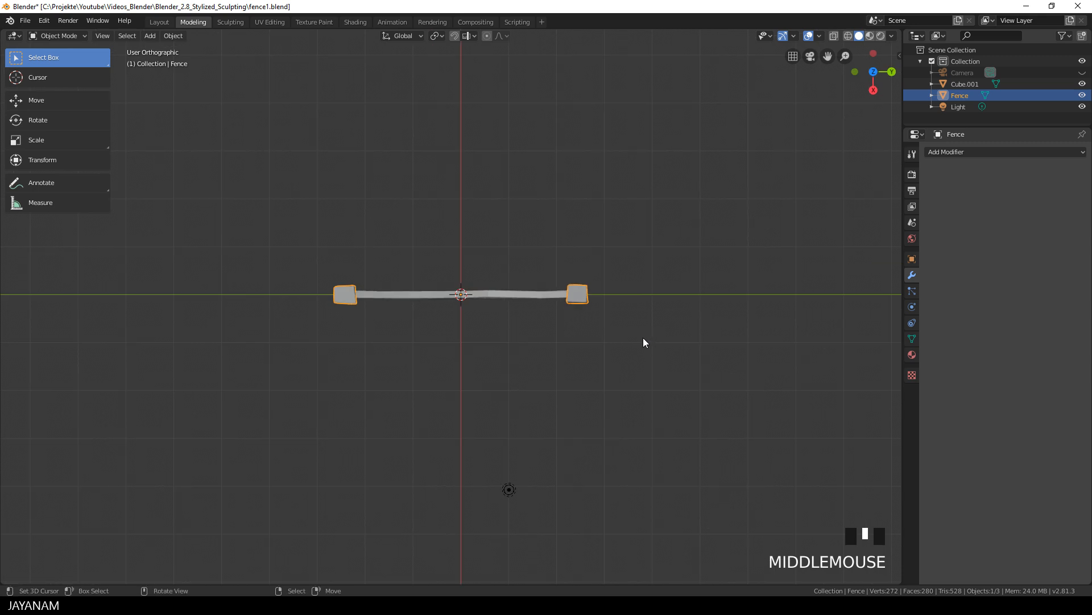
{"action": "key", "text": "Tab"}
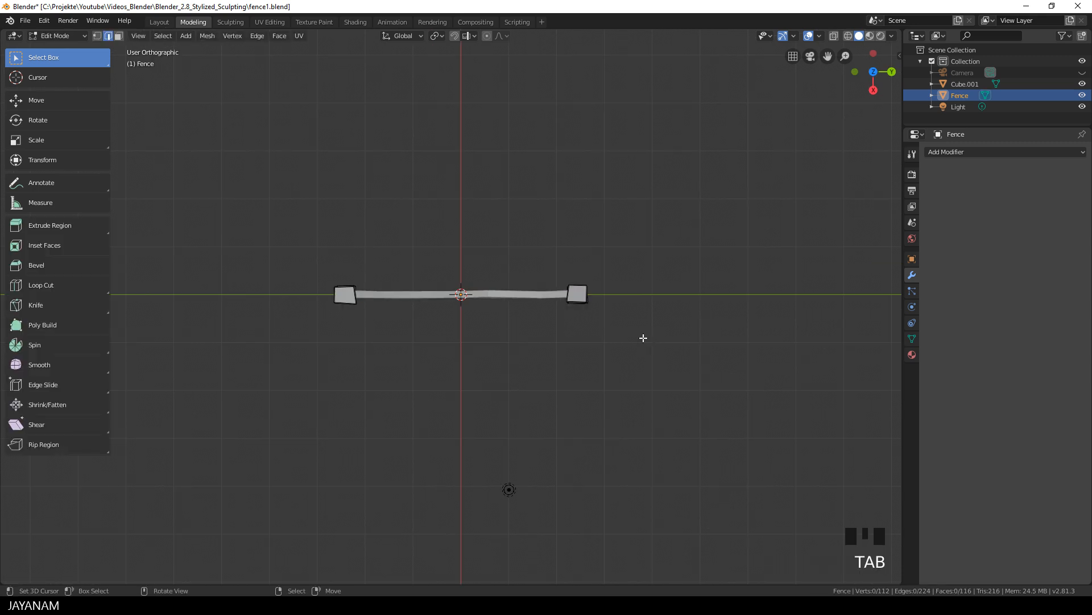
{"action": "key", "text": "a"}
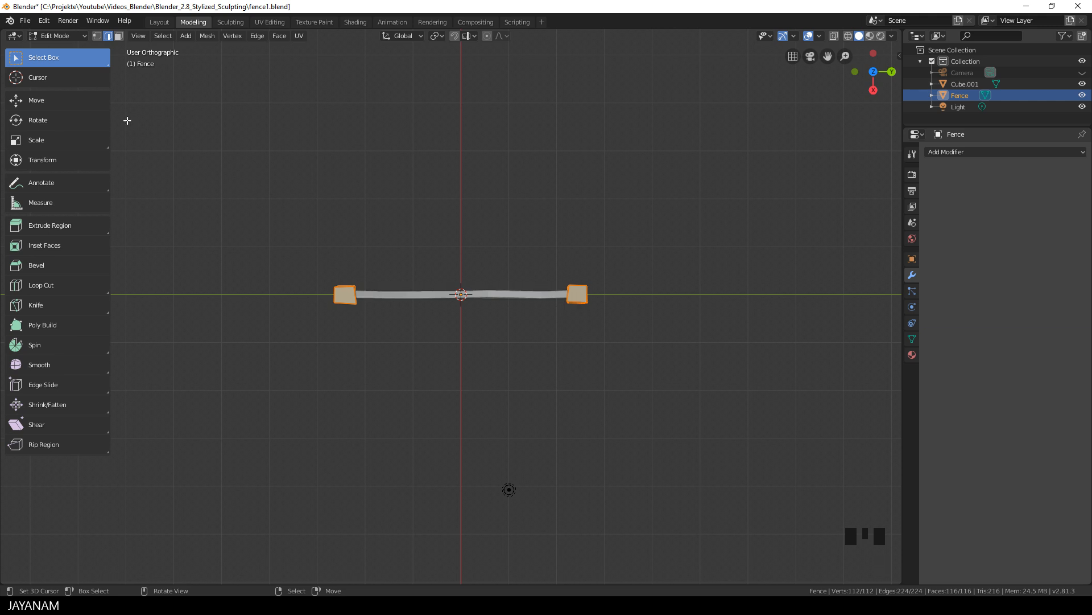
{"action": "left_click", "coordinate": [82, 146]}
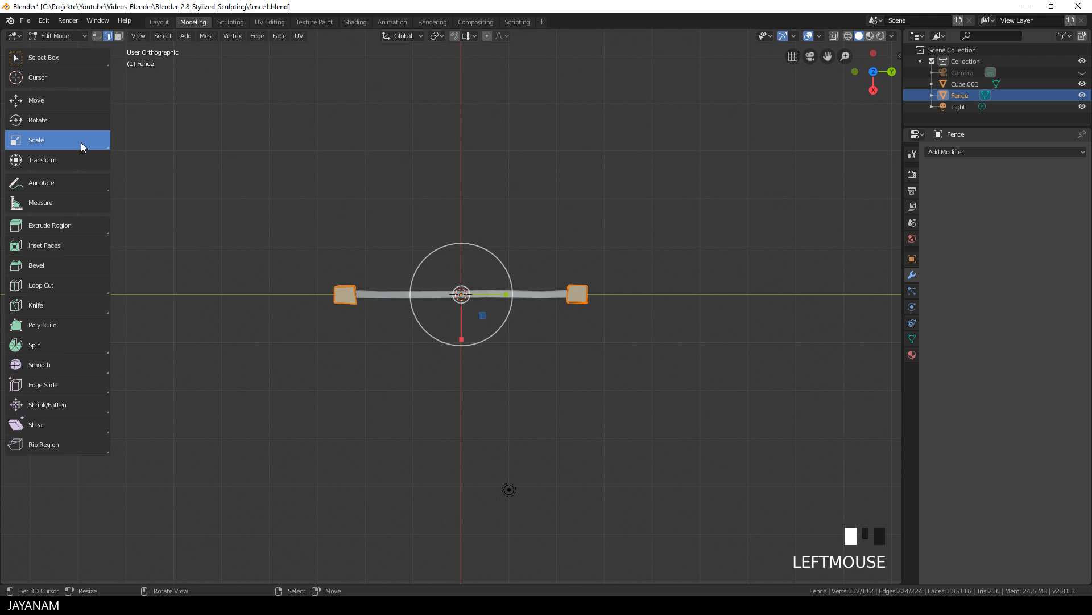
{"action": "left_click_drag", "start_coordinate": [505, 296], "coordinate": [496, 298]}
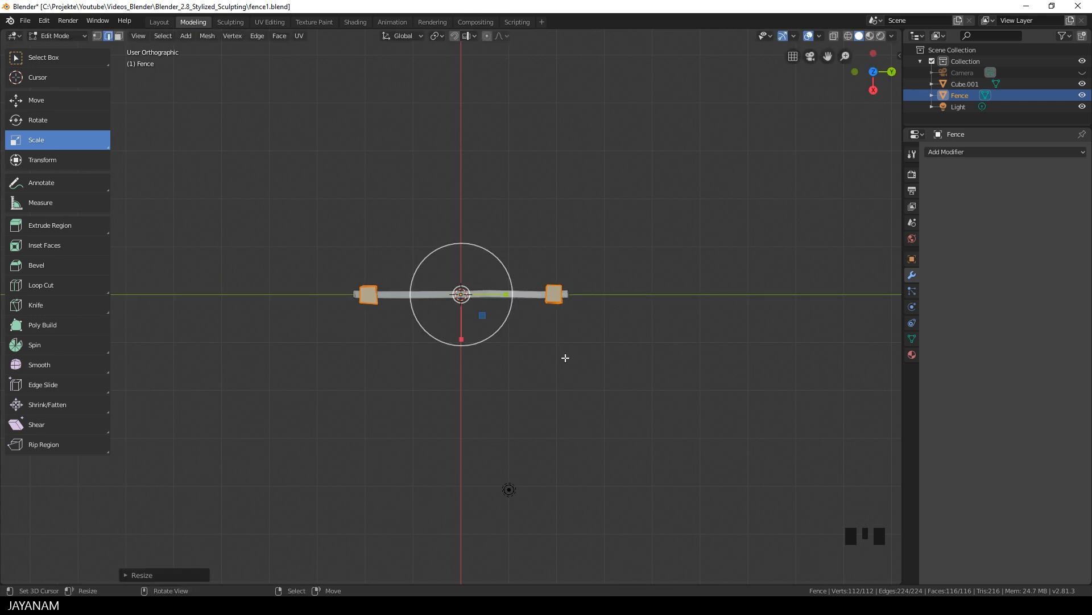
{"action": "middle_click_drag", "start_coordinate": [535, 389], "coordinate": [556, 325]}
{"action": "key", "text": "Tab"}
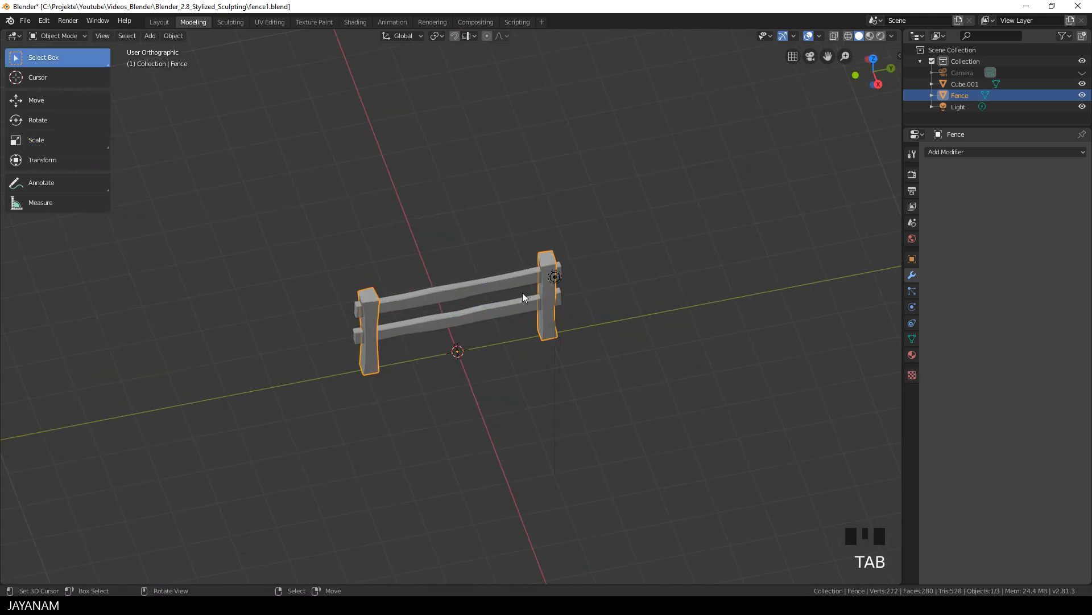
- Open the rails object in Edit Mode, select its whole mesh and scale it along X to make both rails thinner
{"action": "right_click", "coordinate": [510, 281]}
{"action": "key", "text": "Tab"}
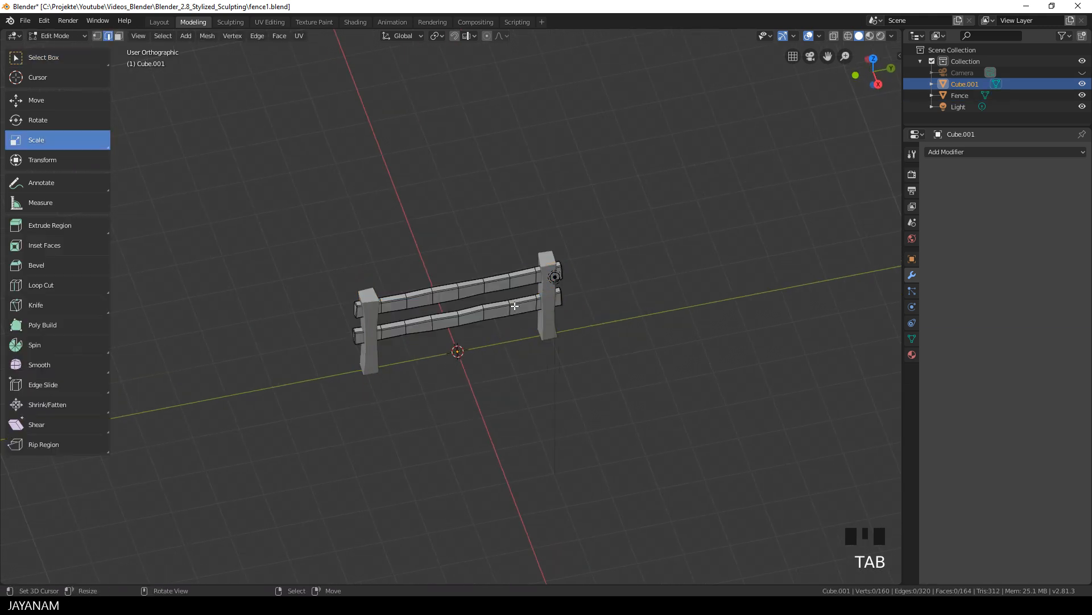
{"action": "key", "text": "a"}
{"action": "middle_click_drag", "start_coordinate": [515, 306], "coordinate": [561, 342]}
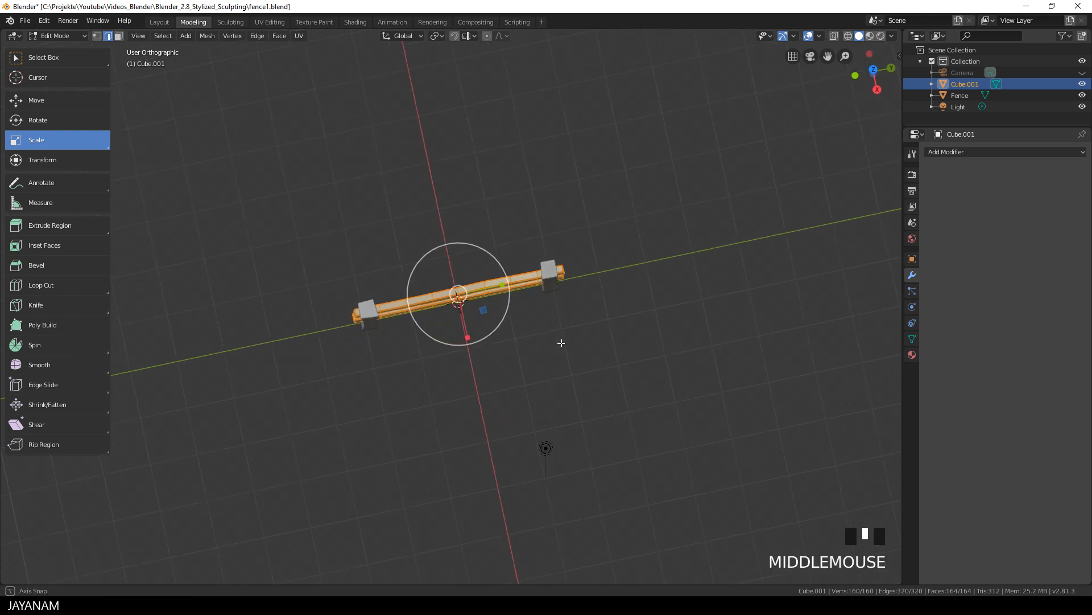
{"action": "left_click_drag", "start_coordinate": [467, 337], "coordinate": [465, 323]}
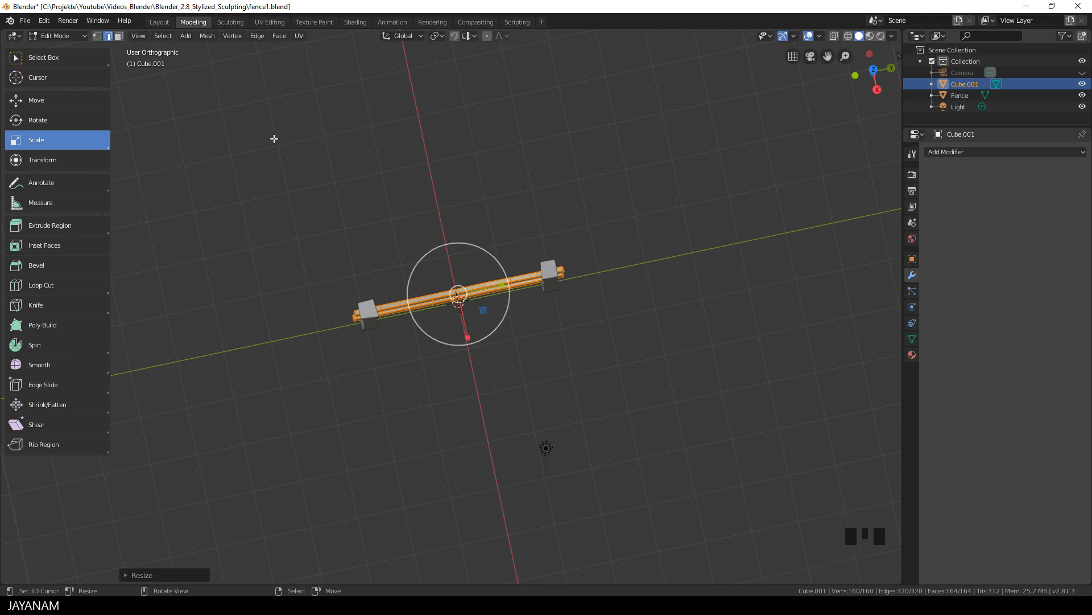
- Move both rails along the positive X axis so they sit in front of the posts
{"action": "left_click", "coordinate": [73, 106]}
{"action": "left_click_drag", "start_coordinate": [470, 346], "coordinate": [467, 351]}
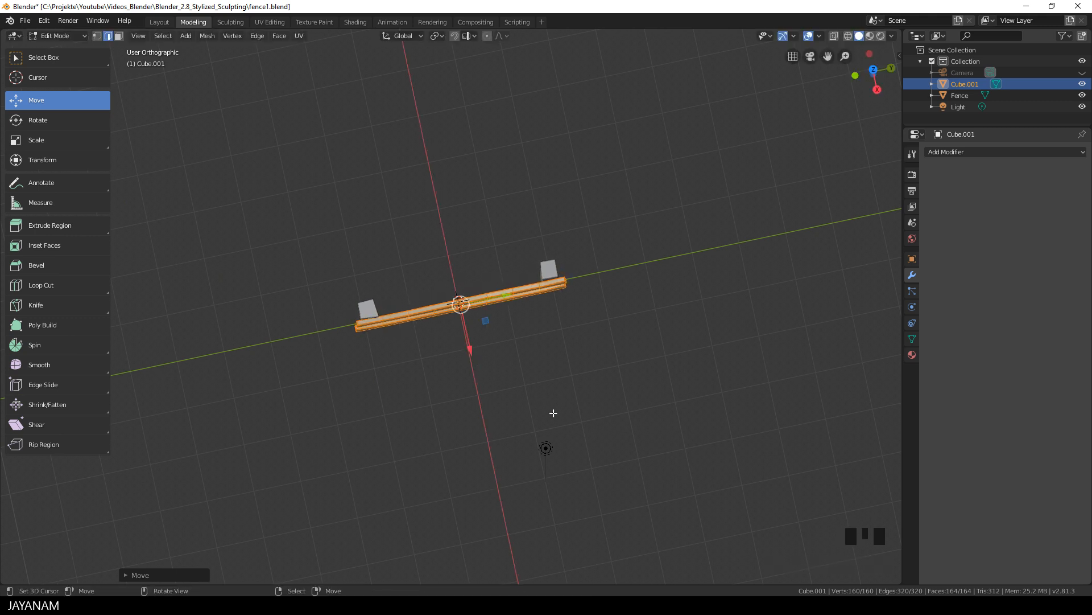
{"action": "middle_click_drag", "start_coordinate": [665, 453], "coordinate": [678, 425]}
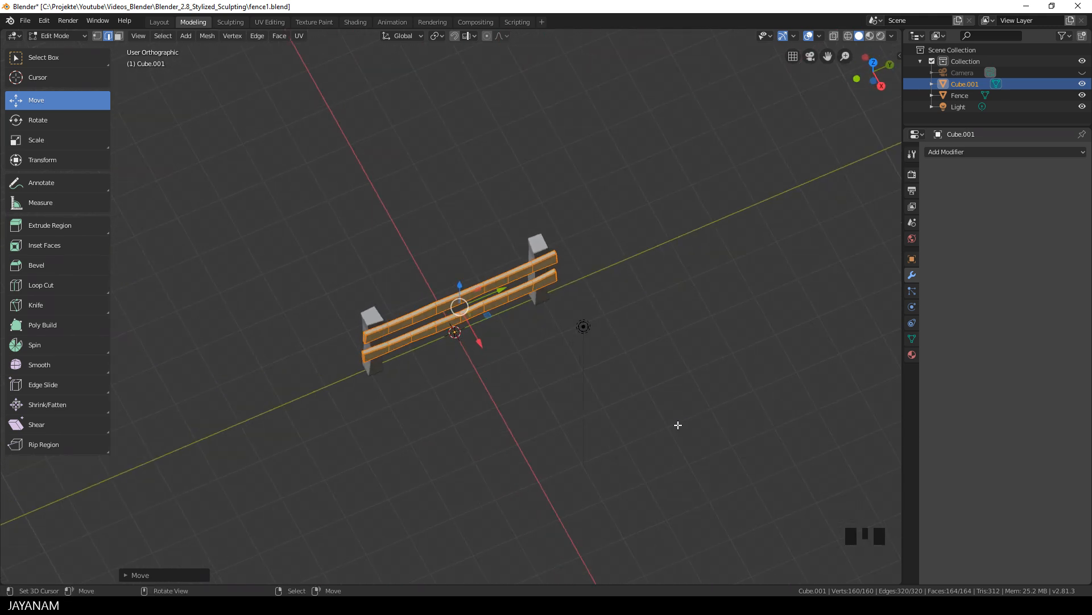
- Use the Transform tool to nudge the rails along X, shorten them slightly along Y and thin them further along X
{"action": "left_click", "coordinate": [56, 166]}
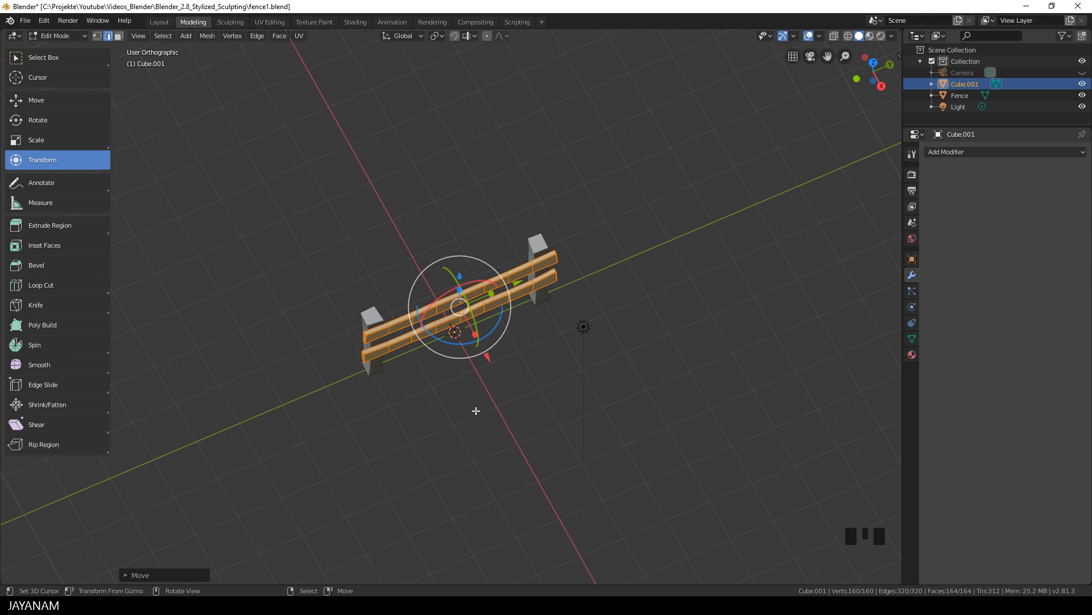
{"action": "mouse_move", "coordinate": [488, 357]}
{"action": "left_mouse_down"}
{"action": "mouse_move", "coordinate": [481, 349]}
{"action": "mouse_move", "coordinate": [486, 359]}
{"action": "left_mouse_up"}
{"action": "left_click_drag", "start_coordinate": [489, 295], "coordinate": [490, 294]}
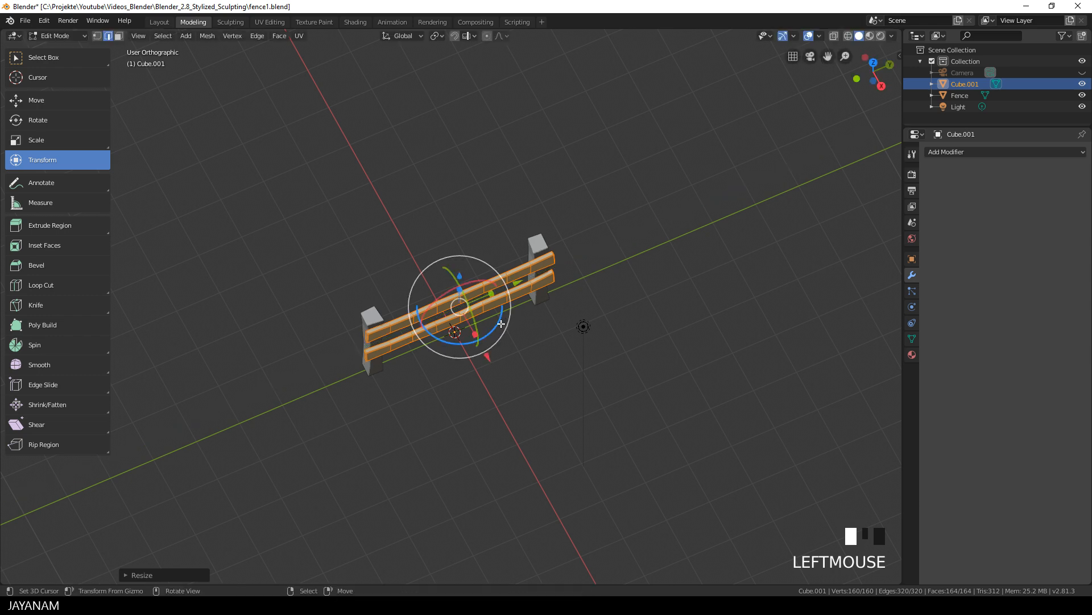
{"action": "left_click_drag", "start_coordinate": [480, 339], "coordinate": [471, 330]}
{"action": "middle_click_drag", "start_coordinate": [615, 393], "coordinate": [547, 393]}
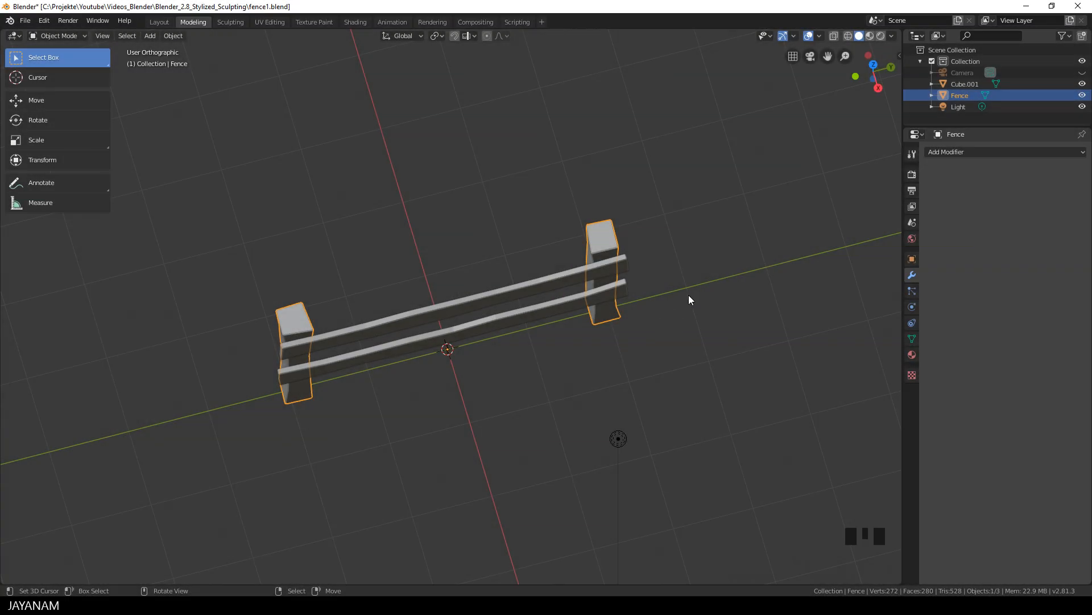
- Try scaling the two-post object along global Y in Object Mode
{"action": "middle_click_drag", "start_coordinate": [687, 298], "coordinate": [683, 378]}
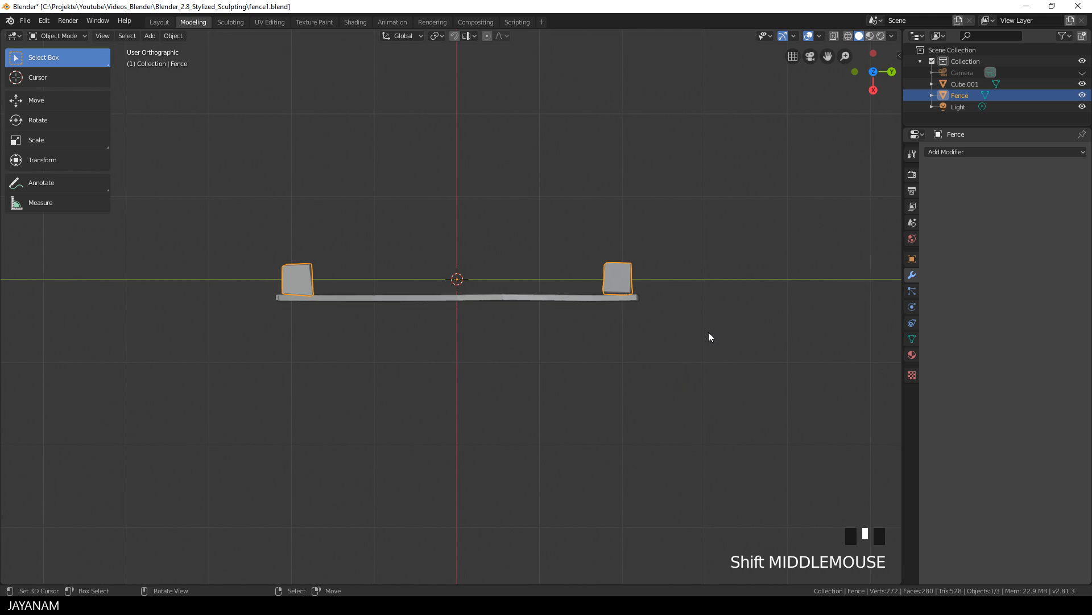
{"action": "key", "text": "s"}
{"action": "key", "text": "y"}
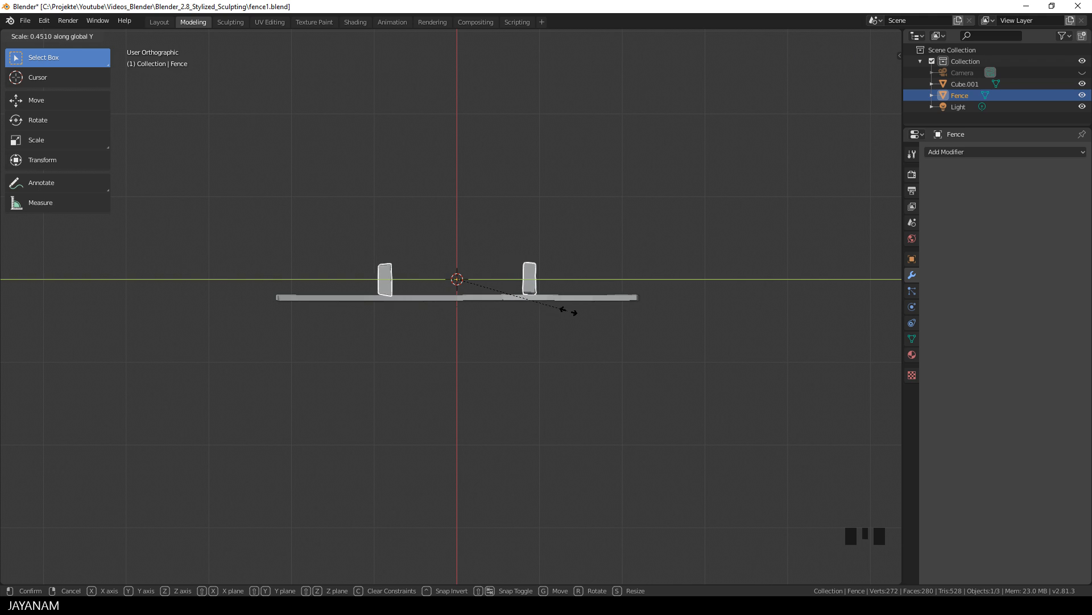
{"action": "left_click", "coordinate": [708, 338]}
{"action": "middle_click_drag", "start_coordinate": [637, 369], "coordinate": [653, 349]}
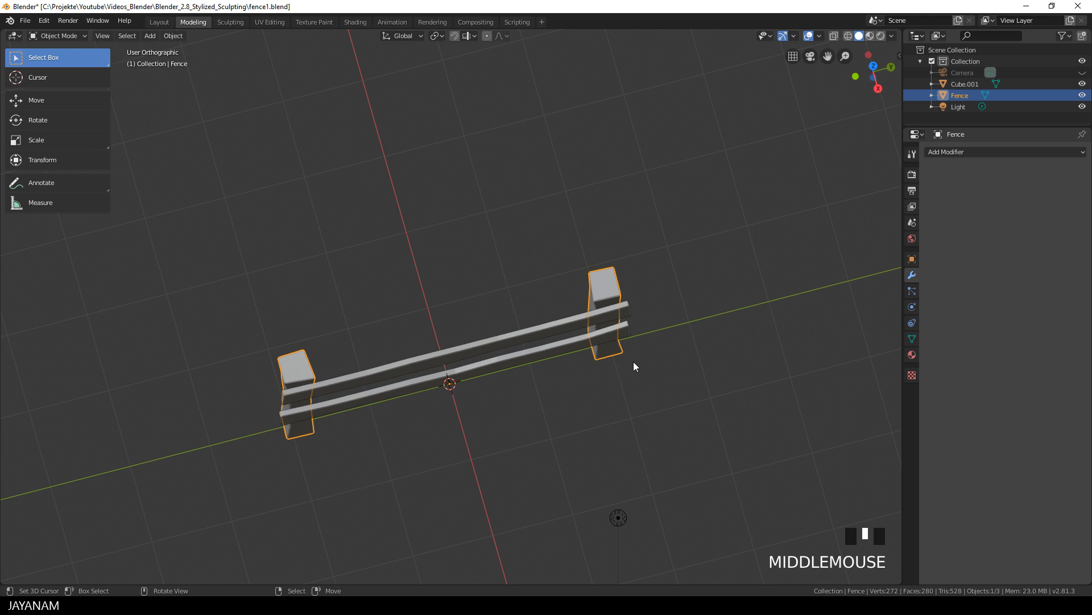
- Select only the linked mesh of the post at the +Y end, separate it by selection into its own object, and return to Object Mode
{"action": "right_click", "coordinate": [609, 295]}
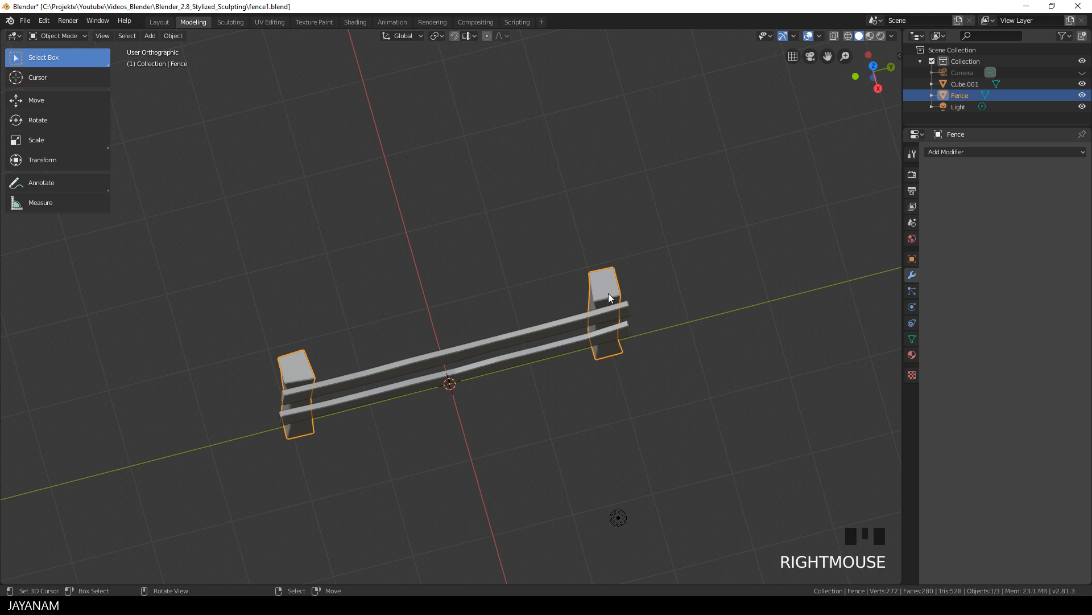
{"action": "key", "text": "Tab"}
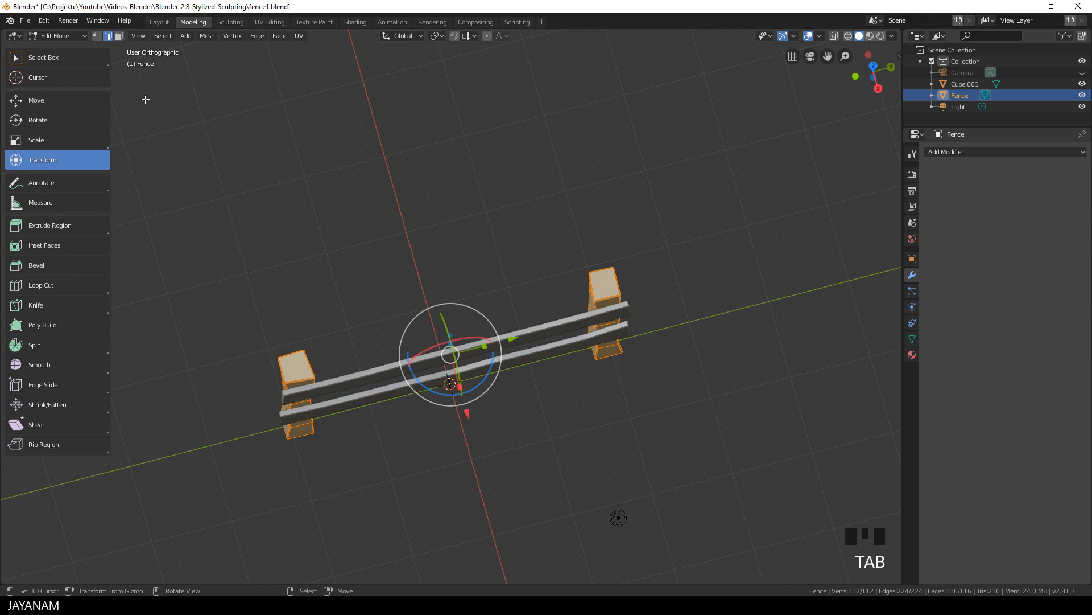
{"action": "left_click", "coordinate": [41, 58]}
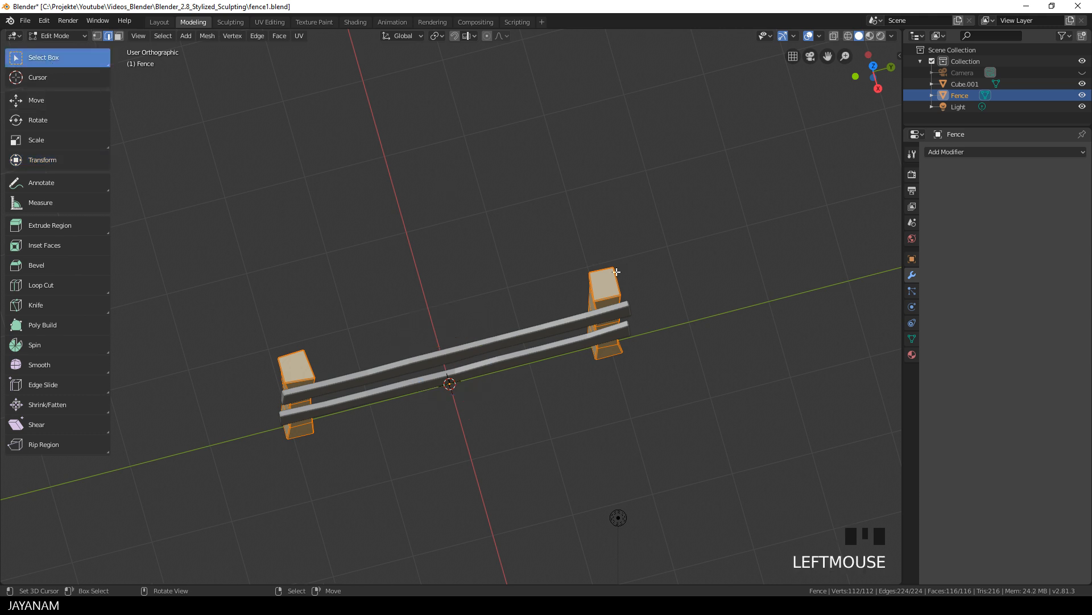
{"action": "key", "text": "a"}
{"action": "key", "text": "a"}
{"action": "key", "text": "a"}
{"action": "key", "text": "l"}
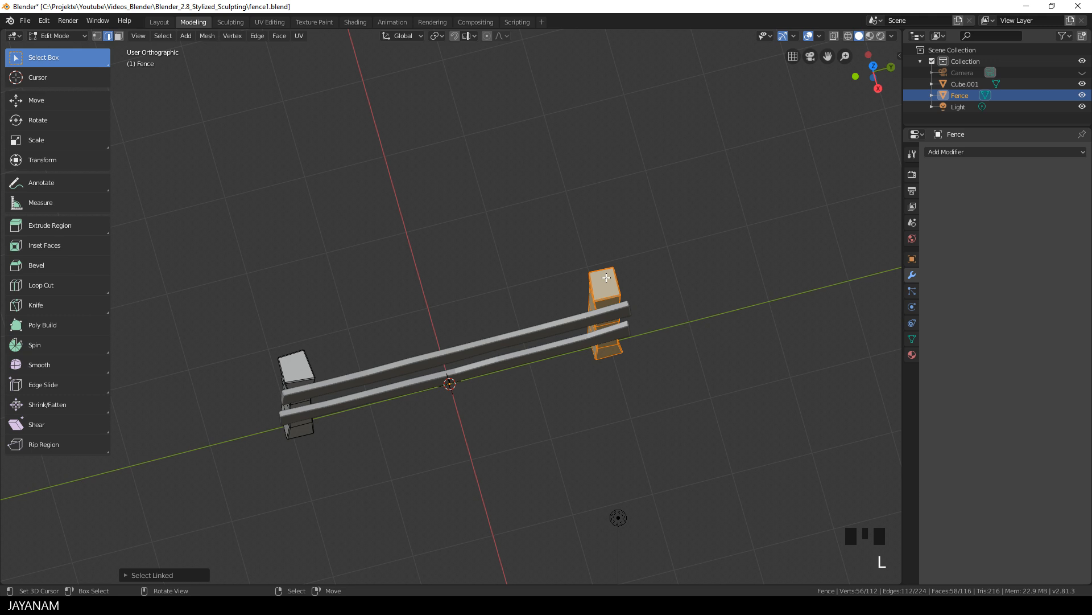
{"action": "key", "text": "p"}
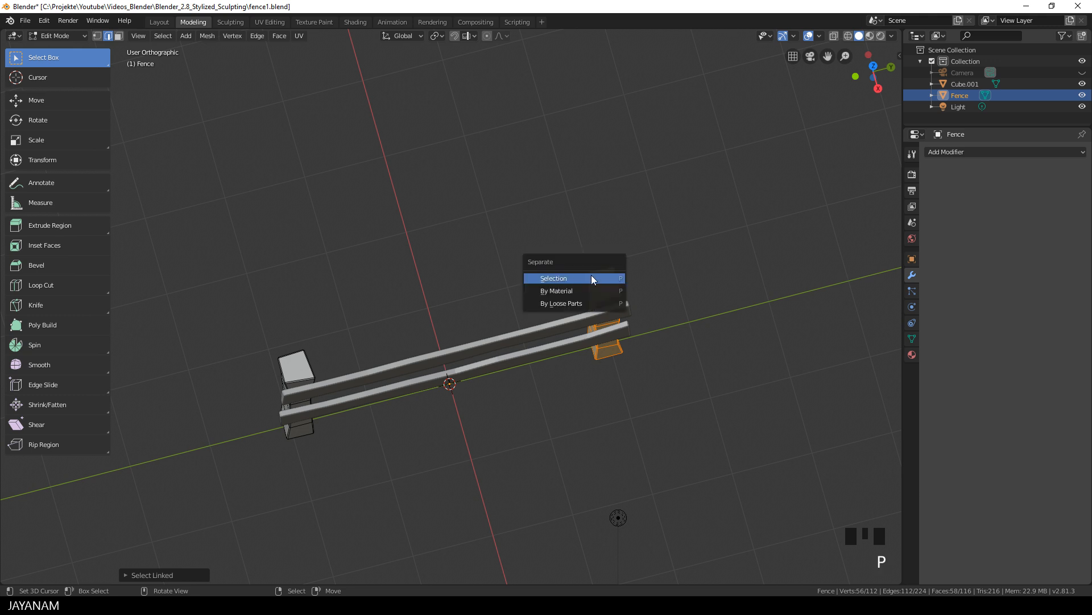
{"action": "left_click", "coordinate": [568, 278]}
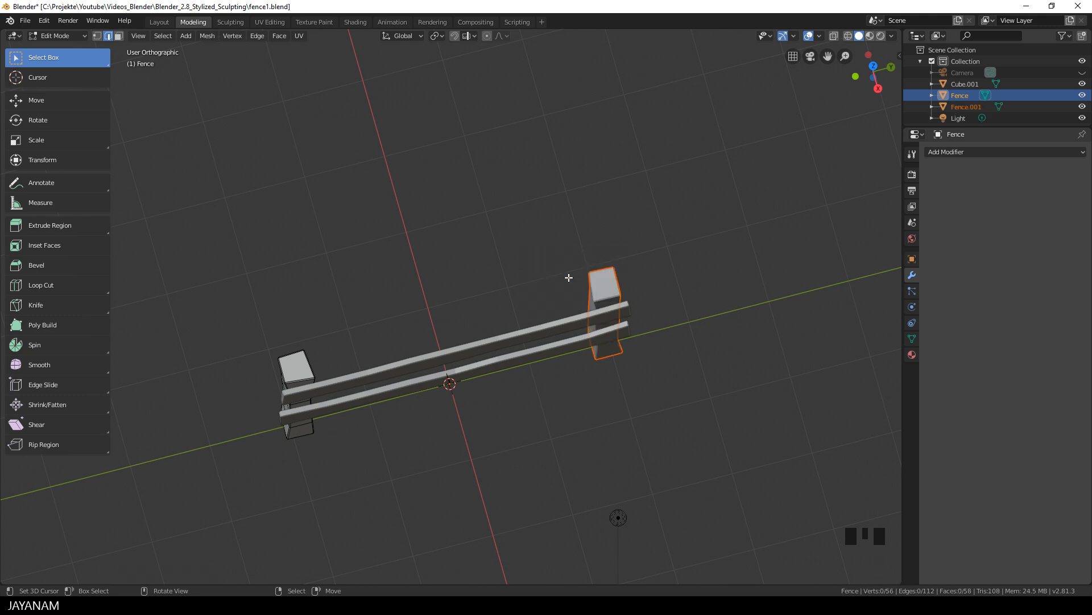
{"action": "key", "text": "Tab"}
- Select the separated +Y post and use Set Origin with Origin to Geometry
{"action": "right_click", "coordinate": [299, 373]}
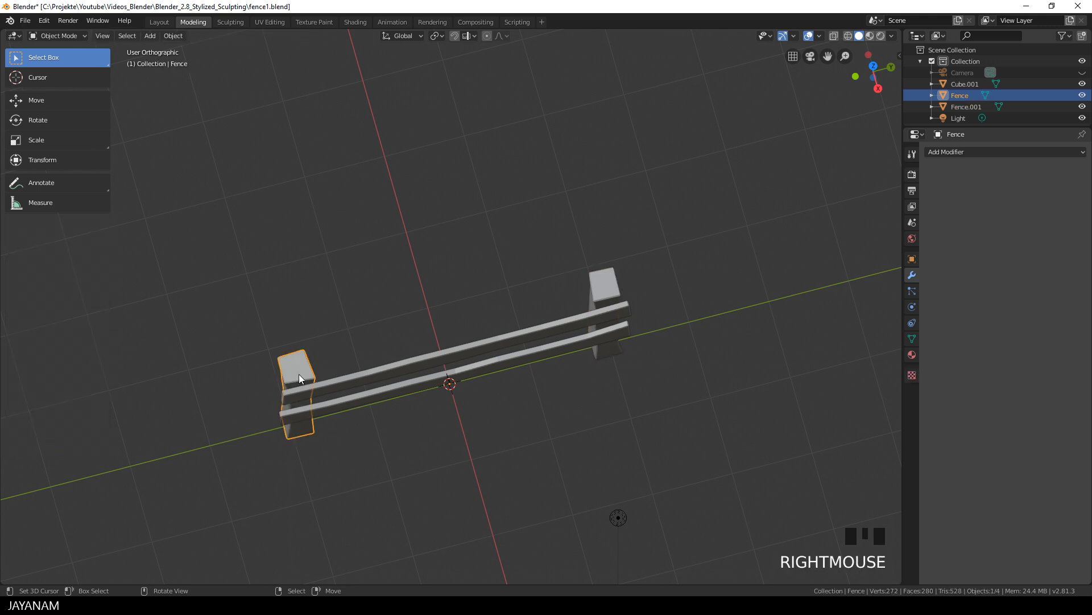
{"action": "right_click", "coordinate": [599, 294]}
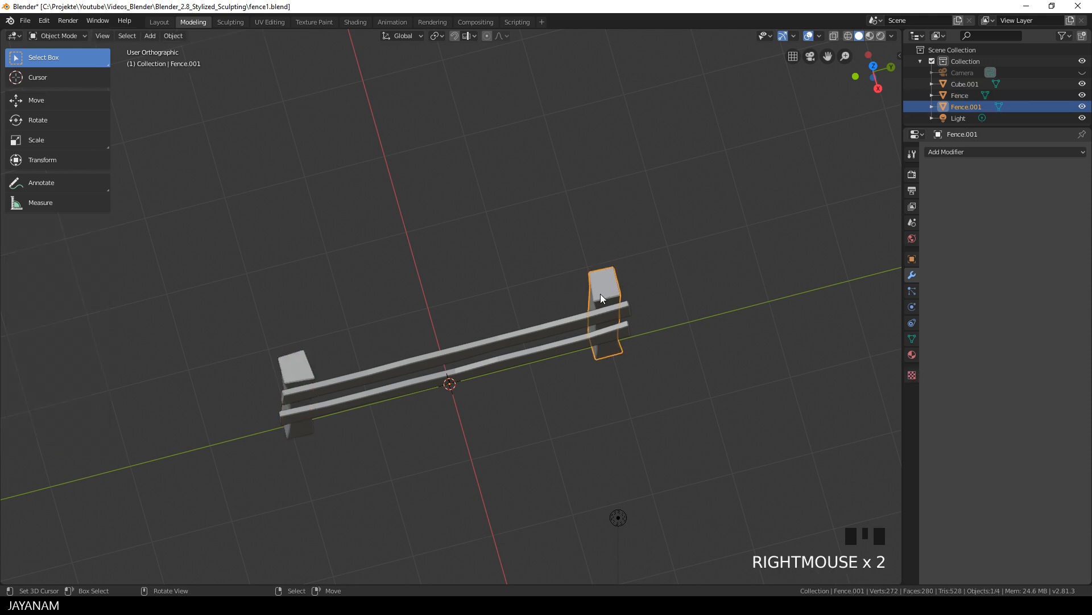
{"action": "key", "text": "F3"}
{"action": "type", "text": "s"}
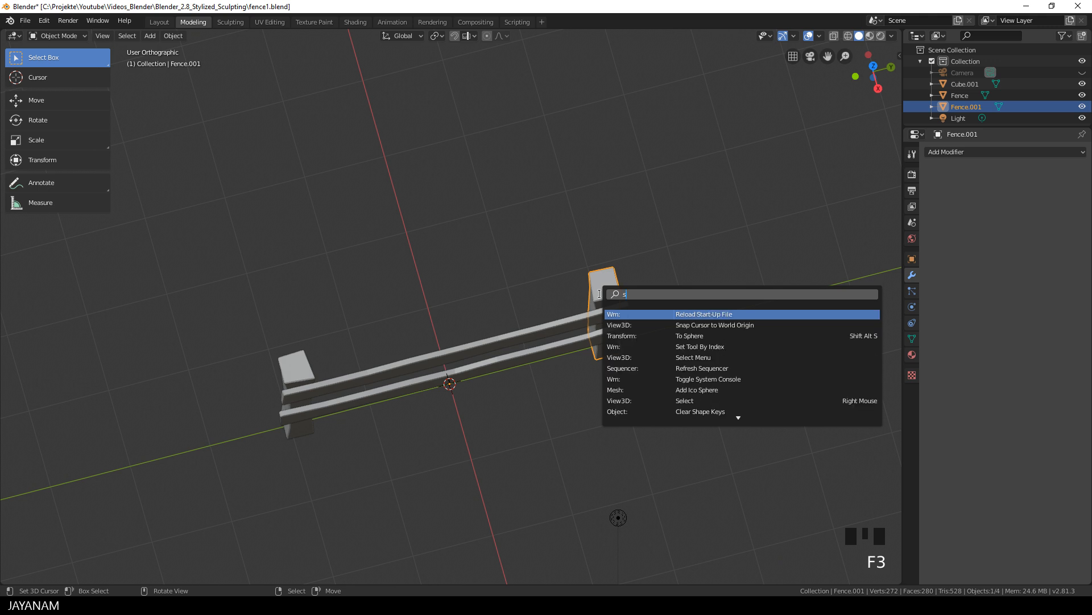
{"action": "type", "text": "et or"}
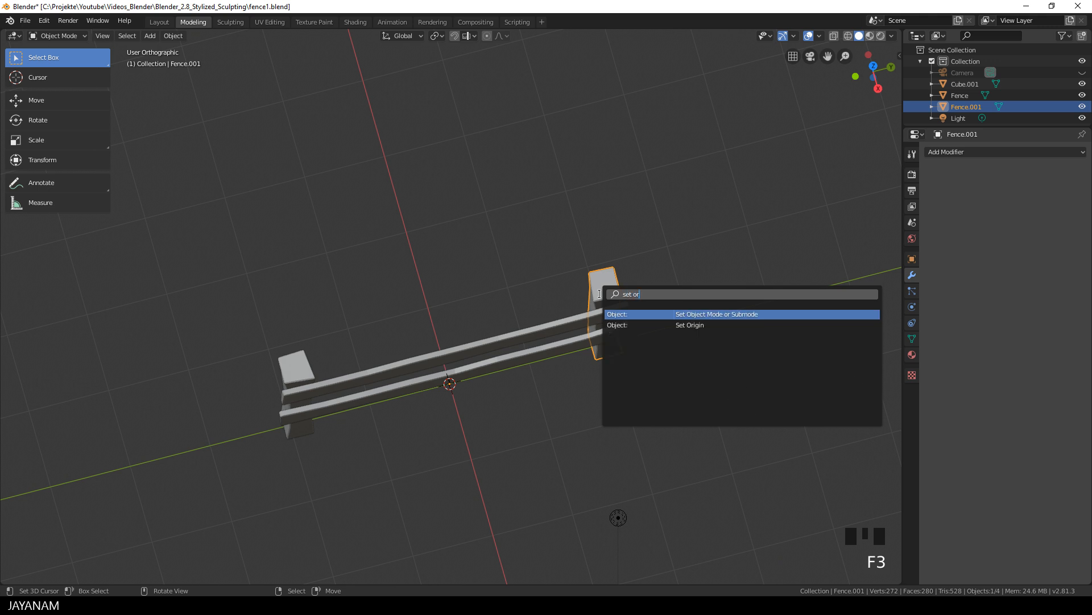
{"action": "left_click", "coordinate": [667, 327]}
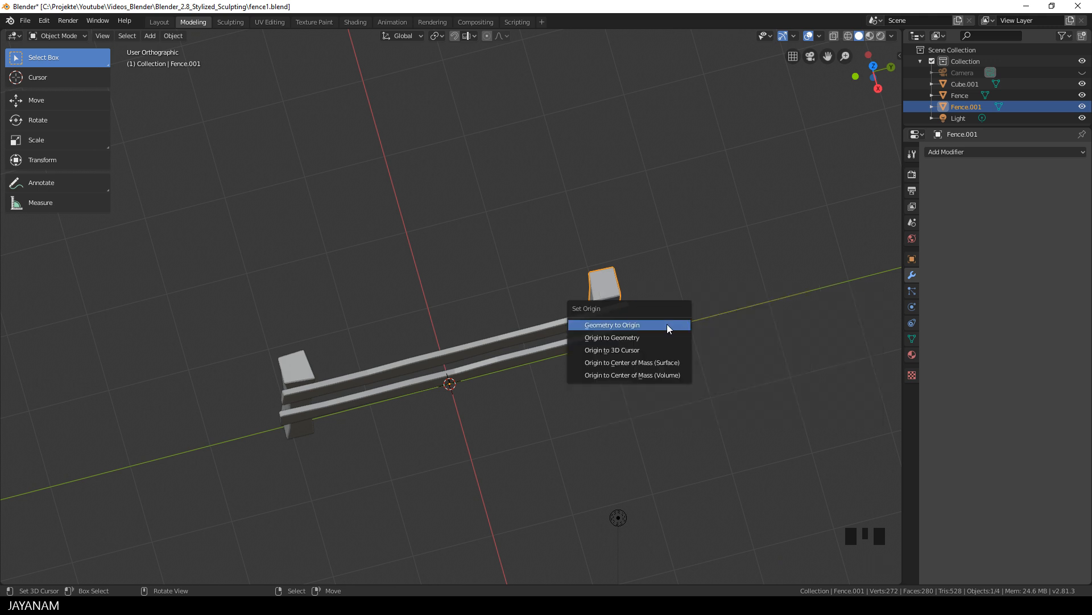
{"action": "left_click", "coordinate": [627, 337]}
- Apply Set Origin with Origin to Geometry to the remaining post at the -Y end
{"action": "right_click", "coordinate": [293, 370]}
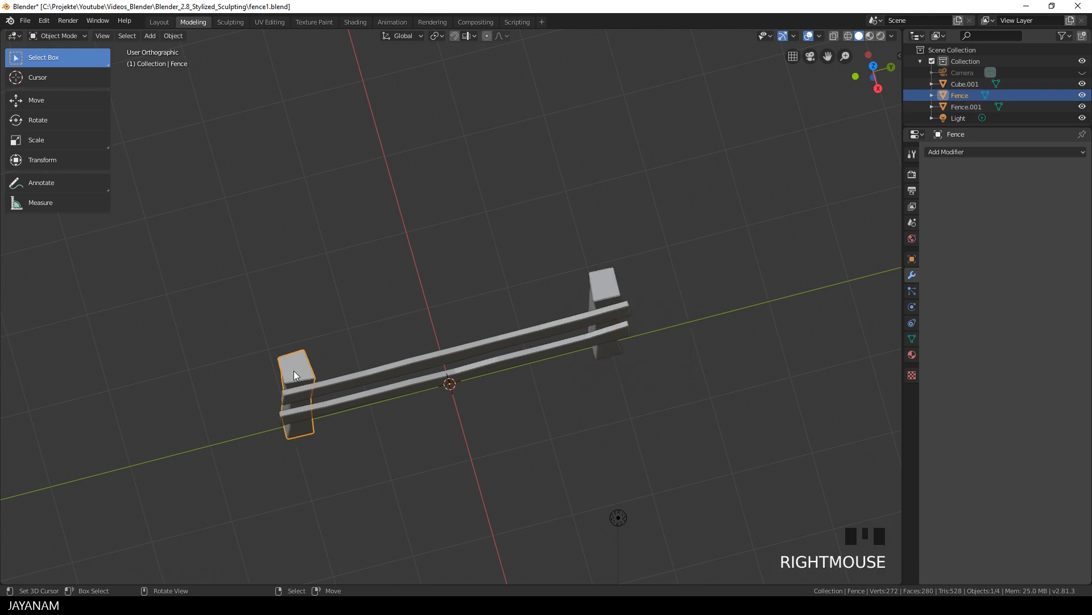
{"action": "key", "text": "F3"}
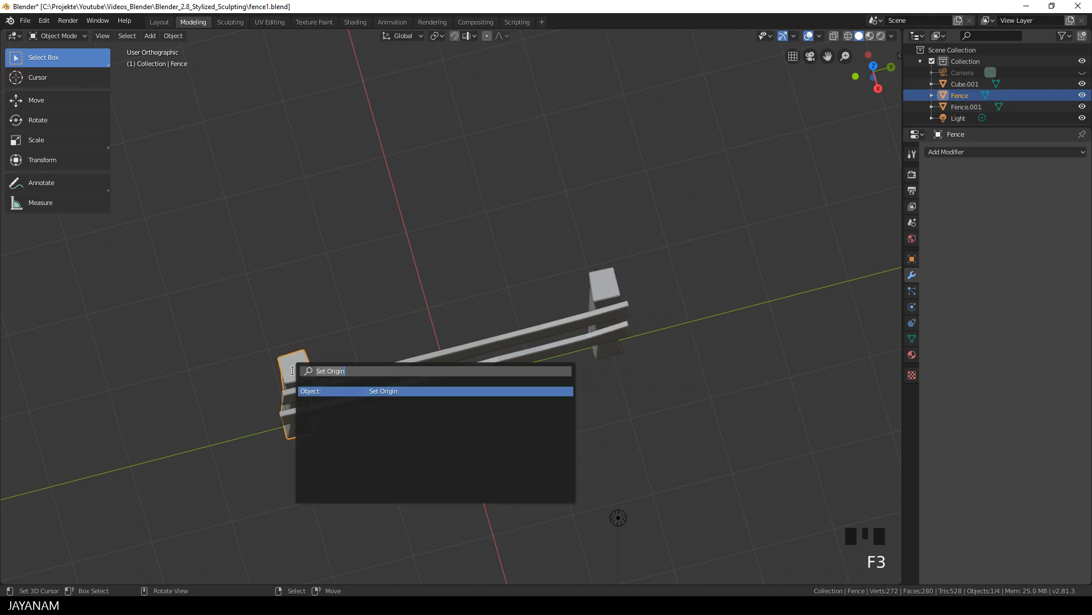
{"action": "left_click", "coordinate": [379, 392]}
{"action": "left_click", "coordinate": [343, 392]}
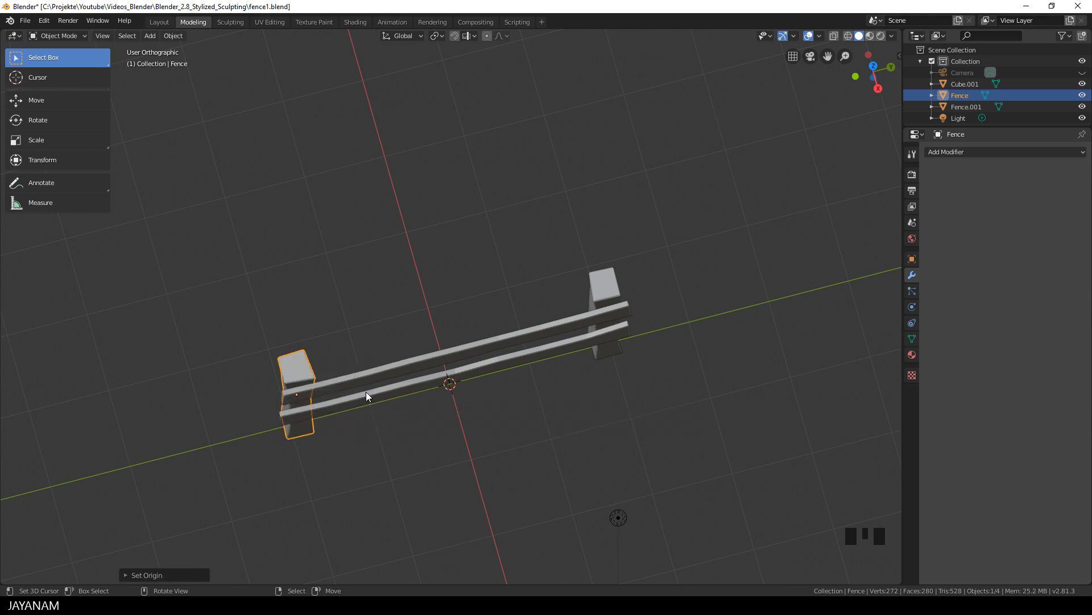
- Select both post objects together and change the transform pivot point to 3D Cursor
{"action": "scroll", "coordinate": [494, 385], "scroll_direction": "down", "scroll_amount": 2}
{"action": "middle_click_drag", "start_coordinate": [498, 387], "coordinate": [484, 402]}
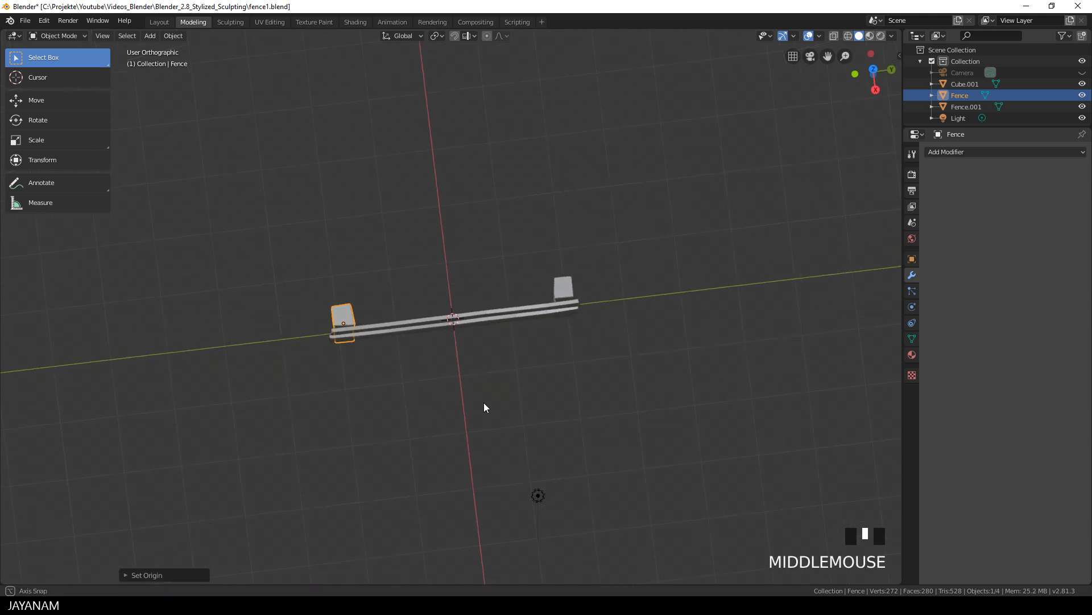
{"action": "right_click", "coordinate": [567, 294], "text": "shift"}
{"action": "middle_click_drag", "start_coordinate": [568, 292], "coordinate": [571, 330]}
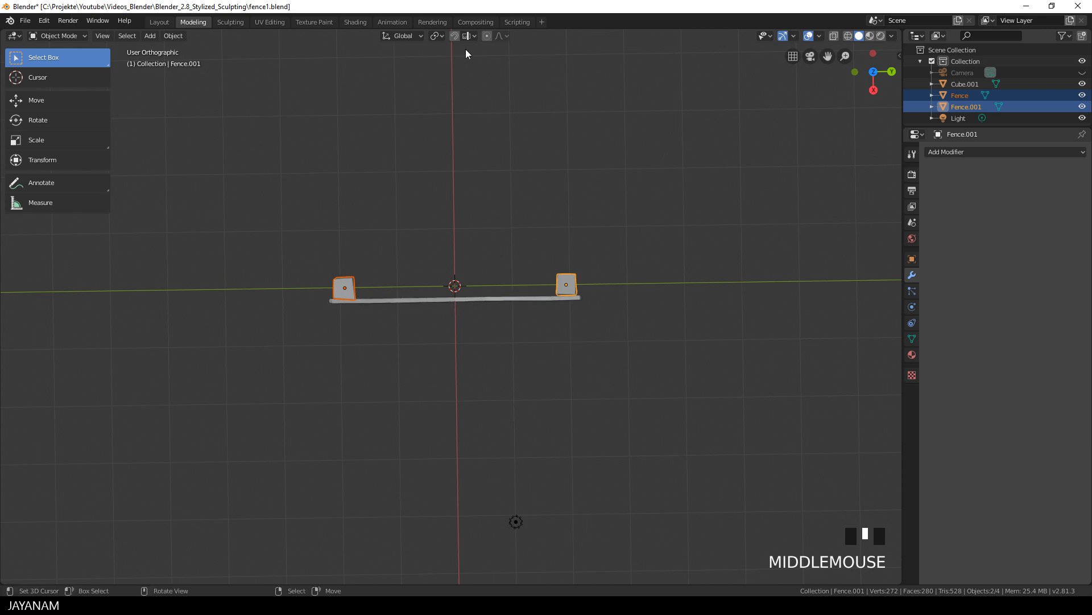
{"action": "left_click", "coordinate": [441, 35]}
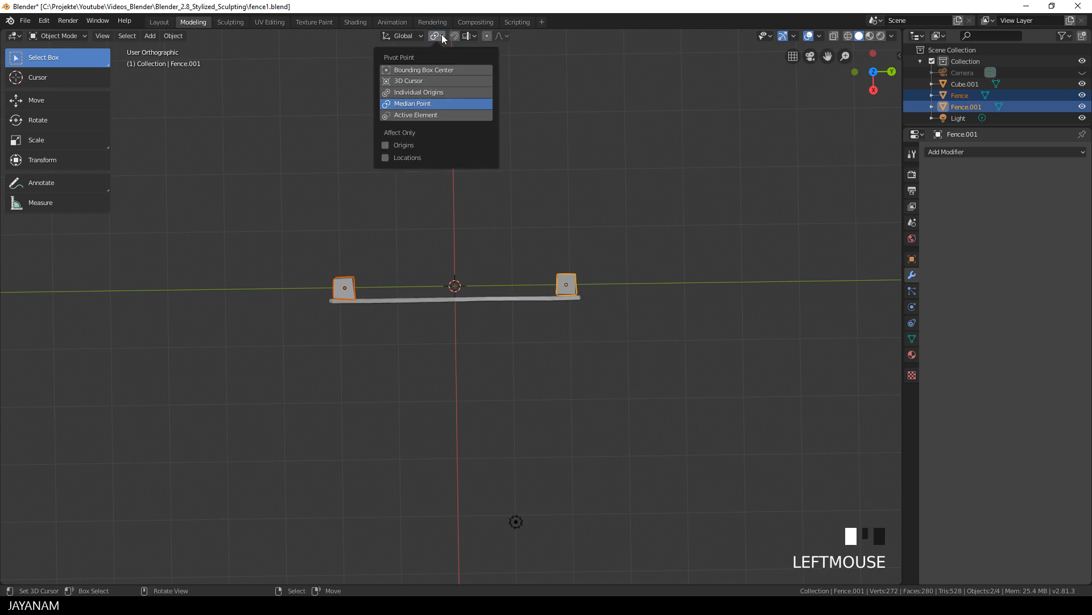
{"action": "left_click", "coordinate": [404, 82]}
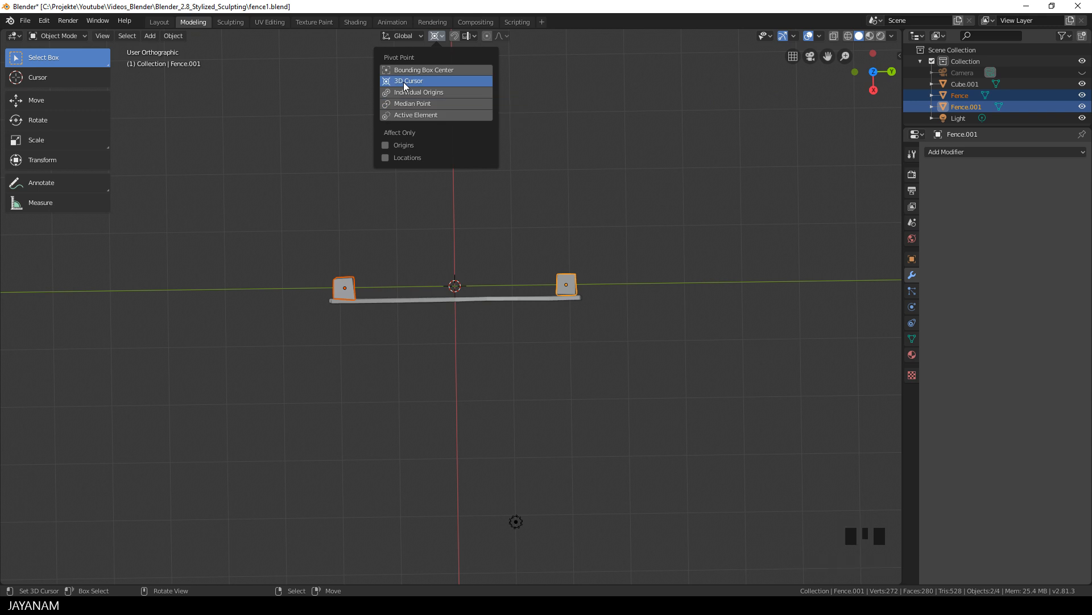
- Restrict transforms to object locations only and scale both posts along global Y by about 0.89 to bring them closer together
{"action": "left_click", "coordinate": [386, 158]}
{"action": "middle_click_drag", "start_coordinate": [527, 388], "coordinate": [554, 342]}
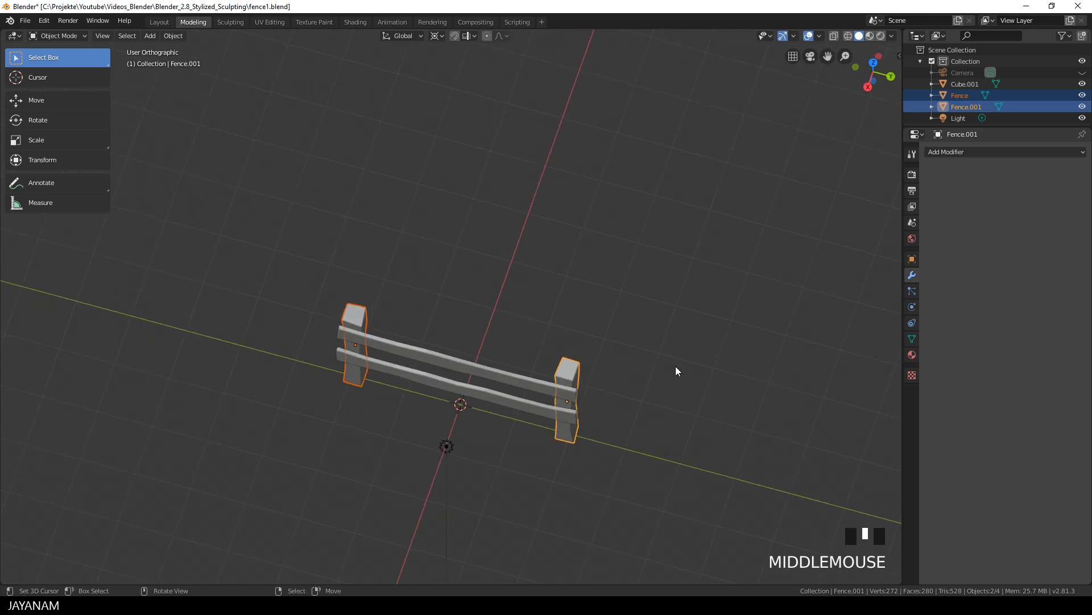
{"action": "key", "text": "s"}
{"action": "key", "text": "y"}
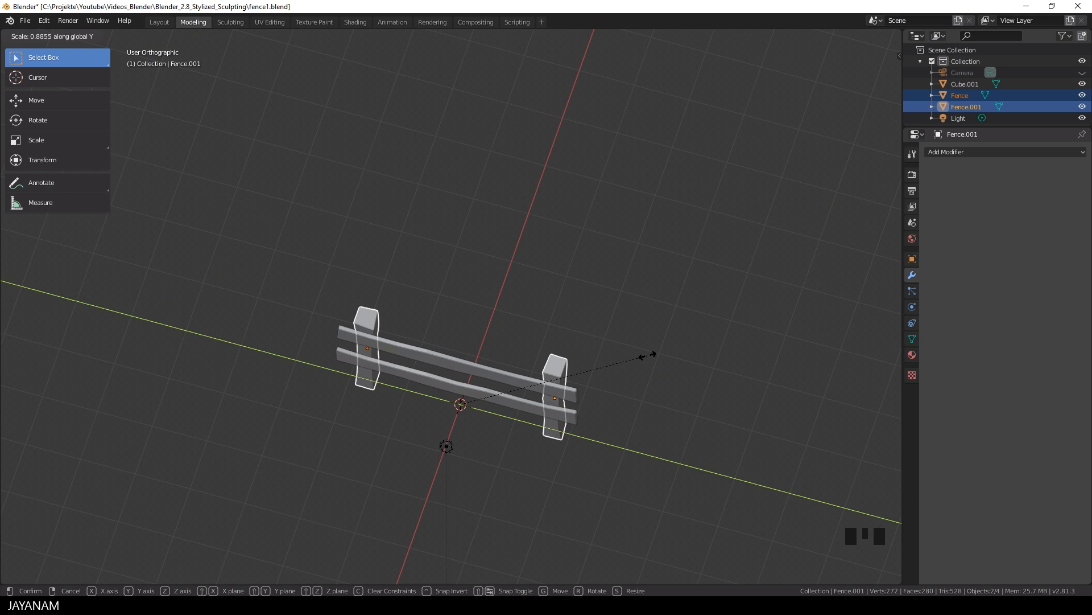
{"action": "left_click", "coordinate": [646, 359]}
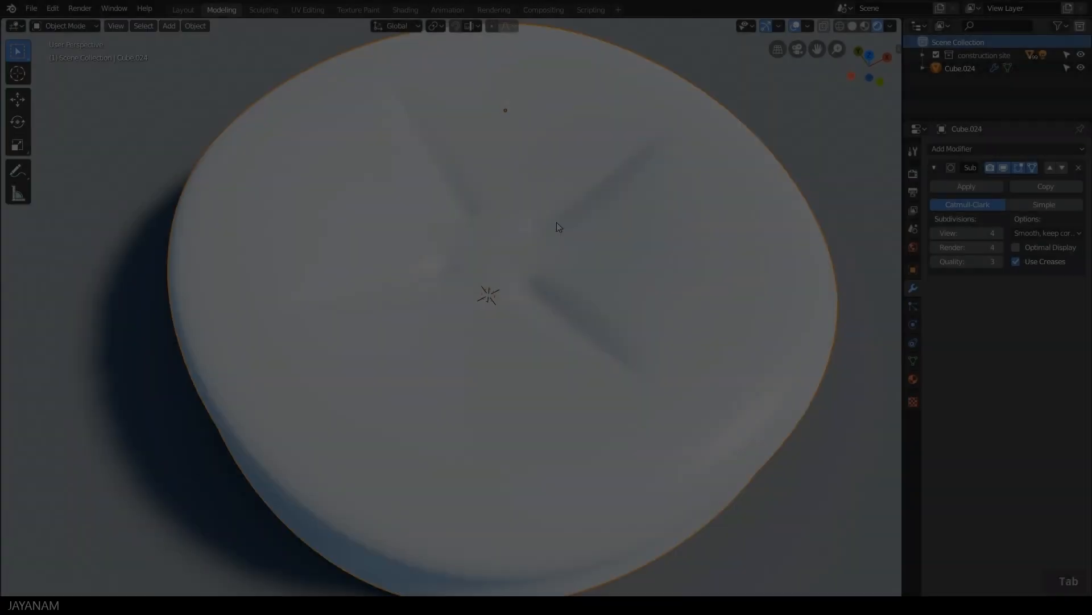
- Give the subdivided Cube.024 a new material and choose its base color
{"action": "scroll", "coordinate": [557, 227], "scroll_direction": "down", "scroll_amount": 5}
{"action": "middle_click_drag", "start_coordinate": [588, 196], "coordinate": [559, 317]}
{"action": "right_click", "coordinate": [527, 253]}
{"action": "left_click", "coordinate": [528, 250]}
{"action": "left_click", "coordinate": [912, 379]}
{"action": "left_click", "coordinate": [1004, 203]}
{"action": "left_click", "coordinate": [1030, 331]}
{"action": "left_click_drag", "start_coordinate": [1014, 227], "coordinate": [1025, 233]}
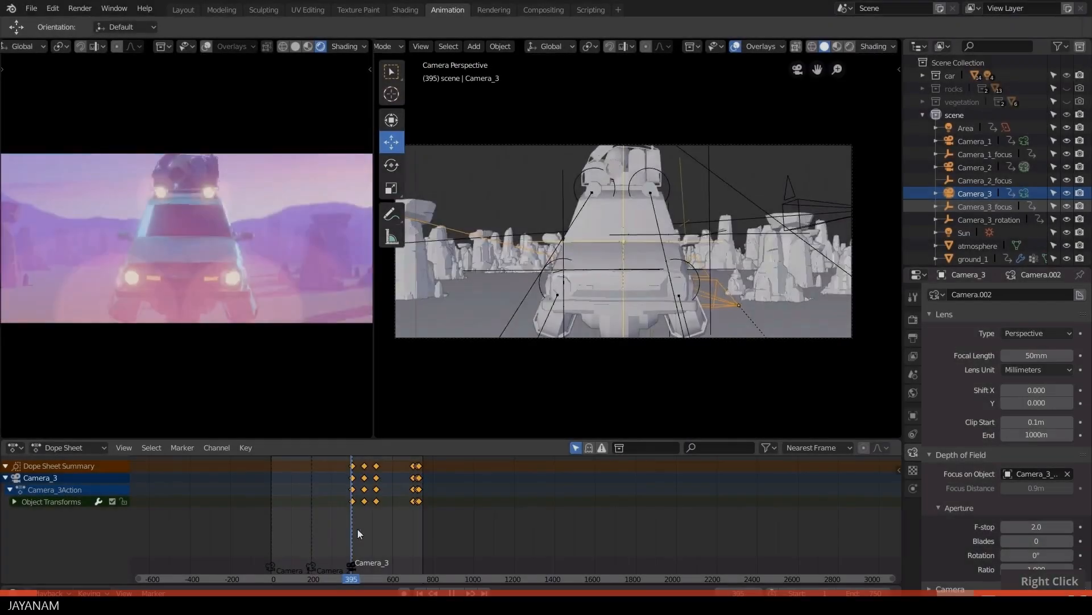
- Play the animation and scrub the timeline of the green-screen studio scene to frame 50
{"action": "key", "text": "space"}
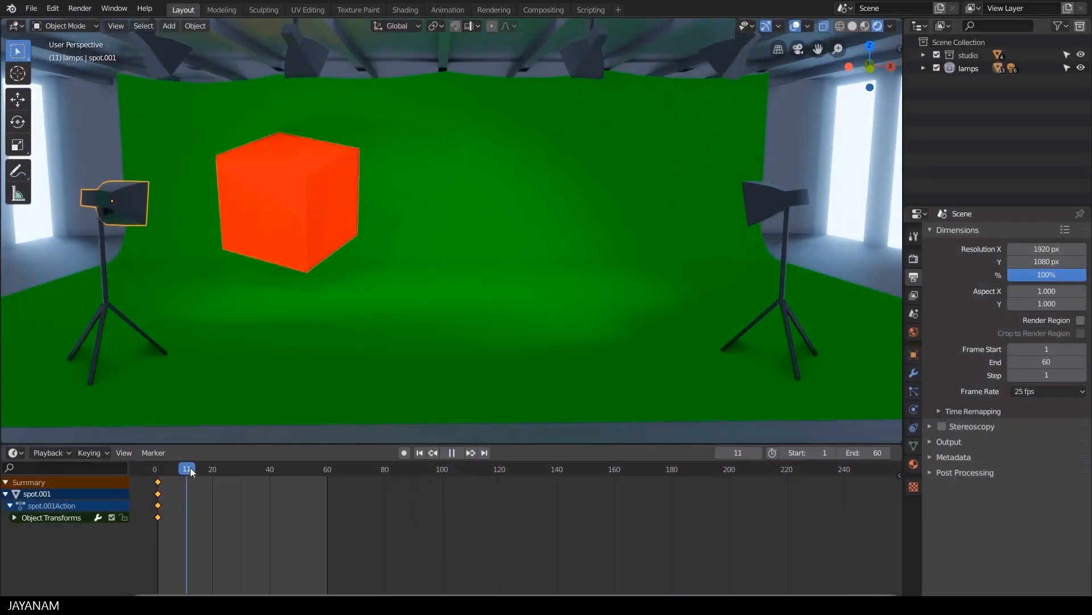
{"action": "left_click_drag", "start_coordinate": [190, 467], "coordinate": [298, 471]}
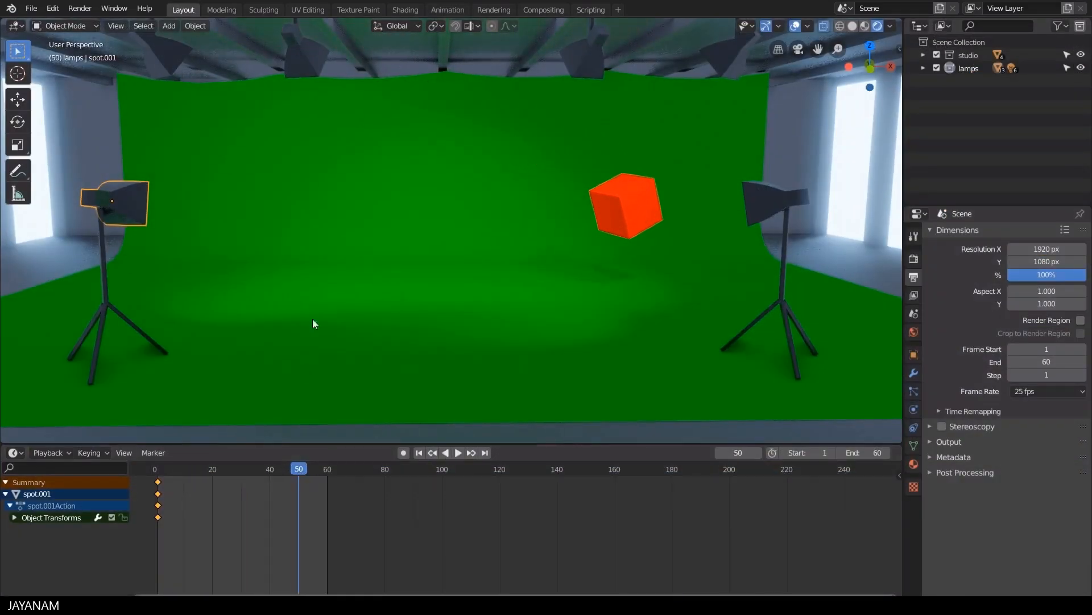
- Raise the new spot light about 4.8 m above the wooden floor and rotate it about 46° to aim its cone sideways
{"action": "key", "text": "g"}
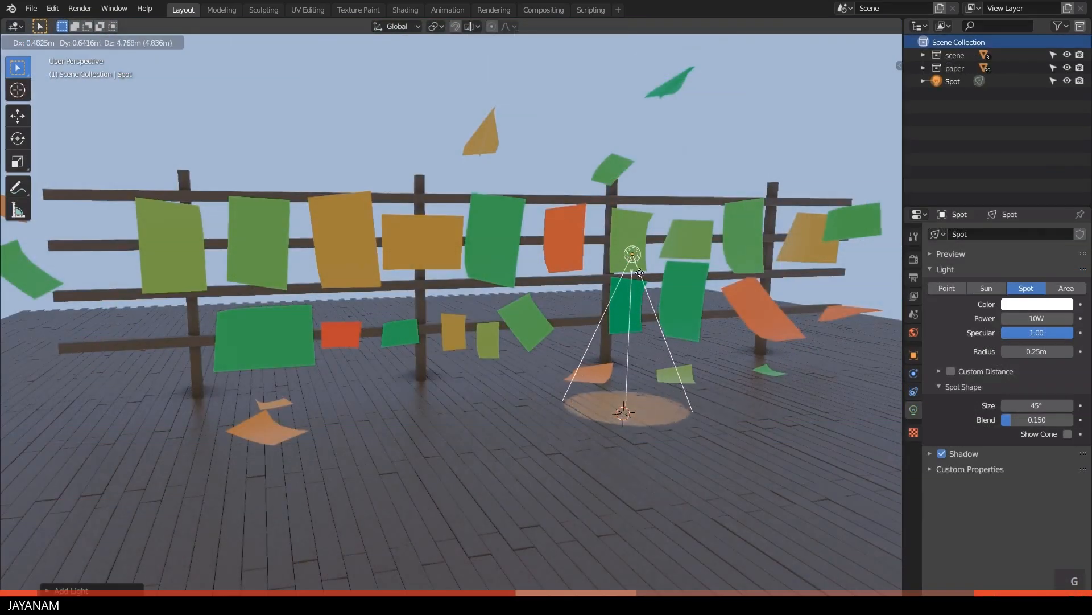
{"action": "left_click", "coordinate": [648, 275]}
{"action": "key", "text": "r"}
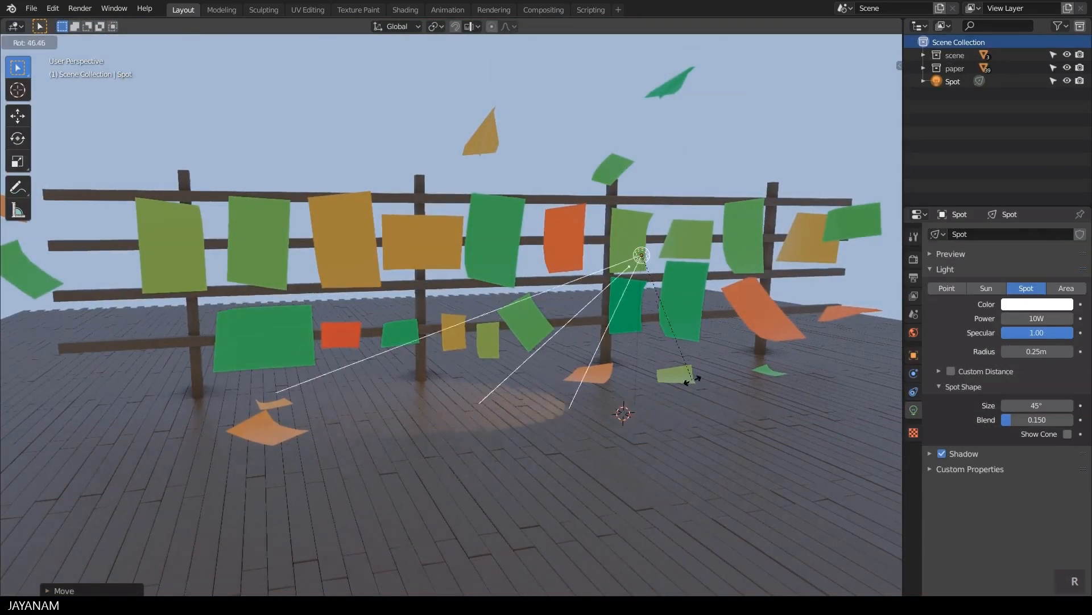